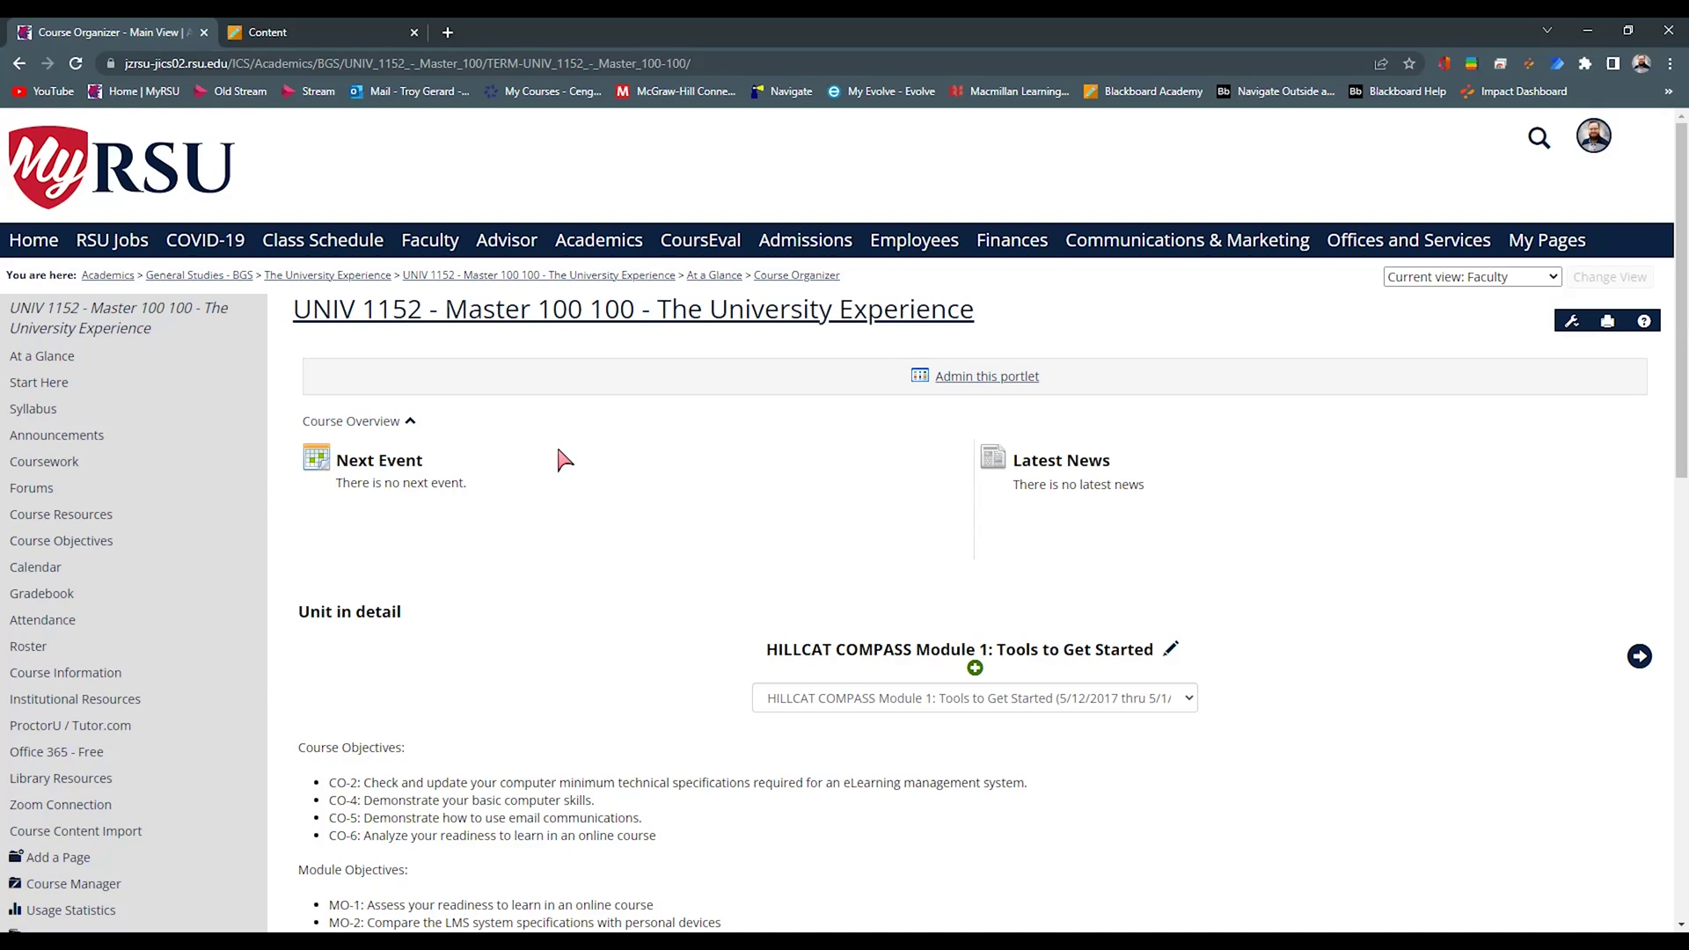
Switch to the Blackboard tab with the Spring 2021-2022 Master Course Template content page.
{"action": "key", "text": "ctrl+Tab"}
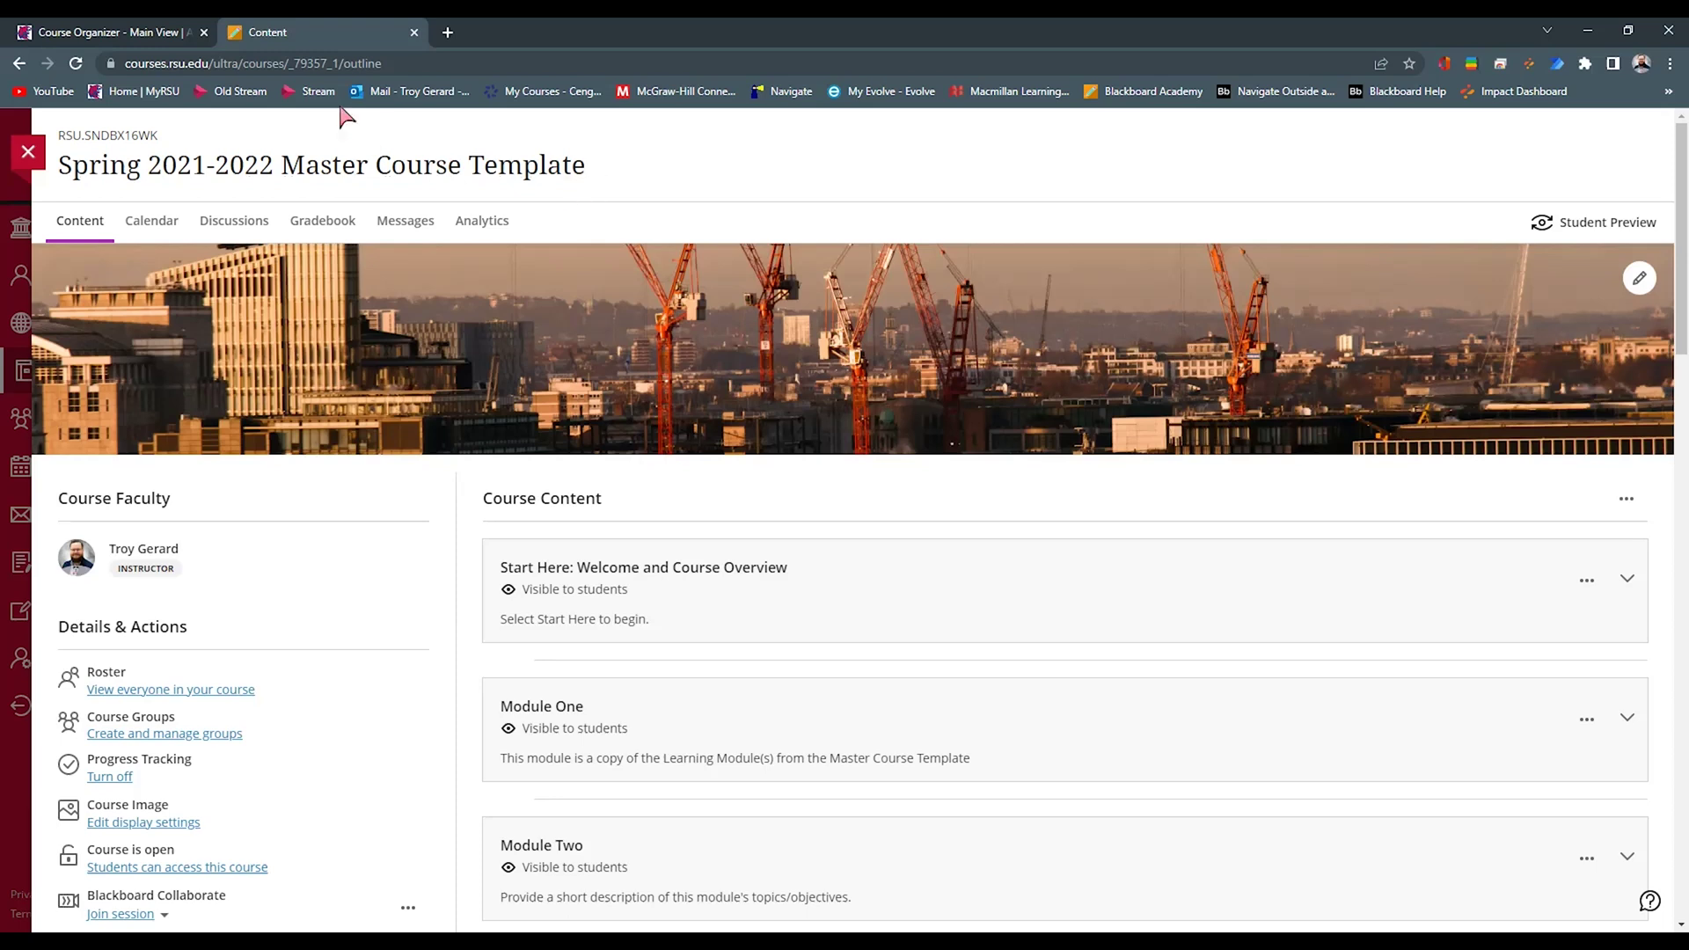
Review the UNIV 1152 HILLCAT COMPASS Module 1 unit, coursework and calendar sections in MyRSU.
{"action": "left_click", "coordinate": [123, 32]}
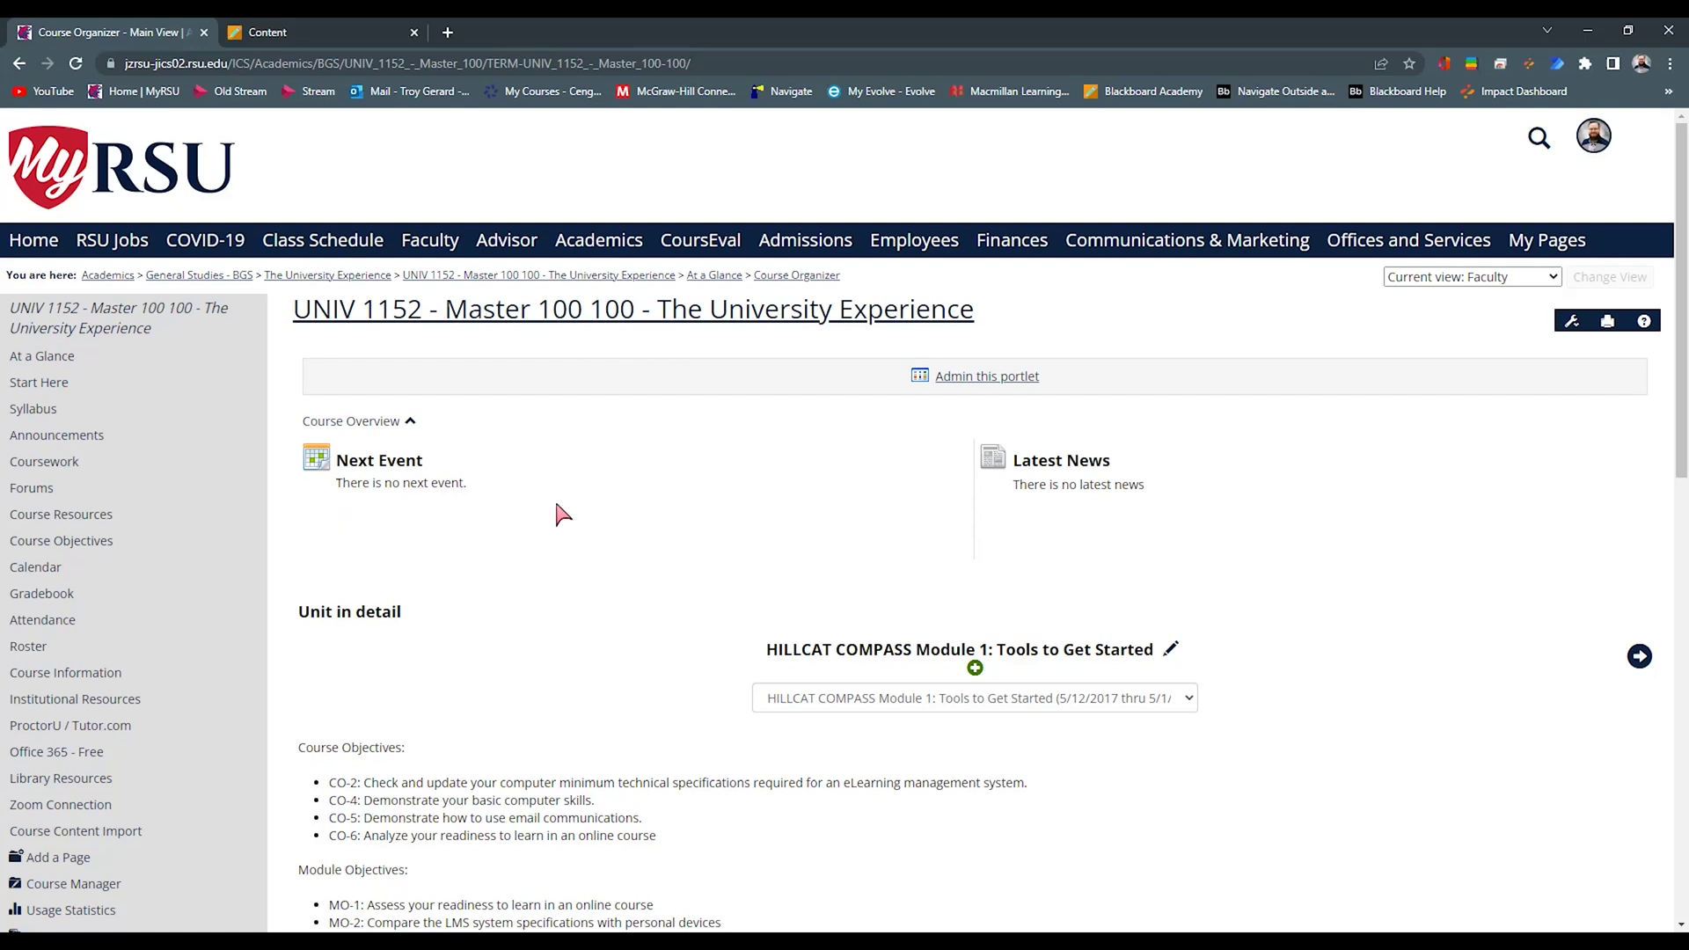
{"action": "scroll", "coordinate": [616, 506], "scroll_direction": "down", "scroll_amount": 2}
{"action": "scroll", "coordinate": [620, 509], "scroll_direction": "down", "scroll_amount": 2}
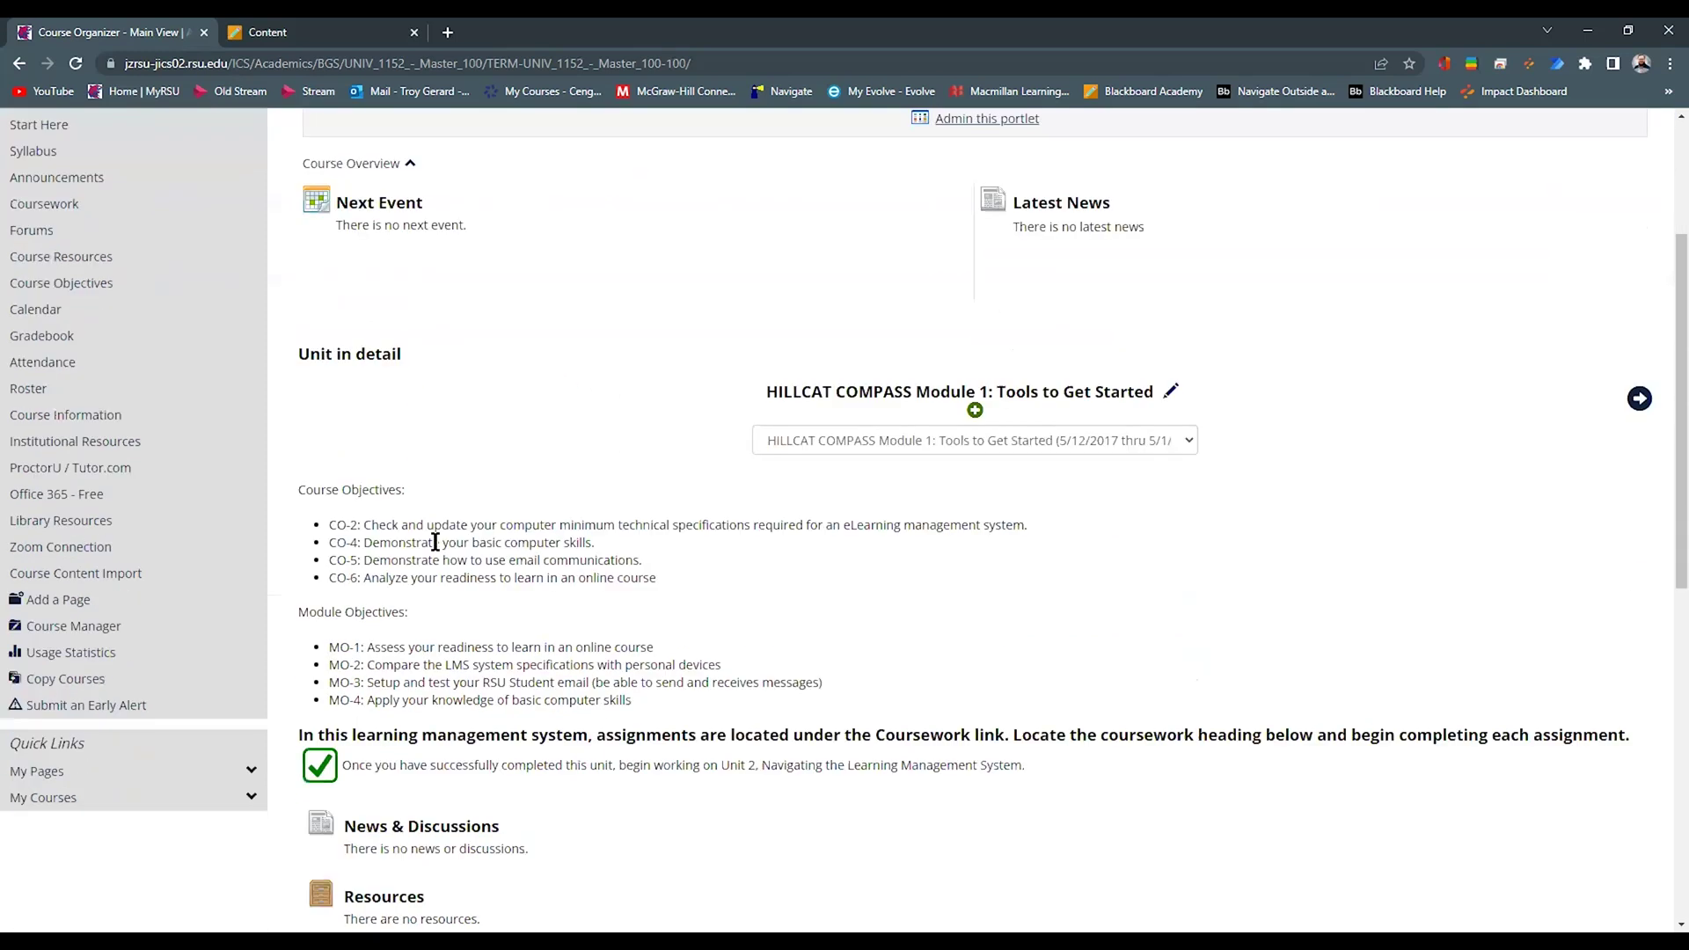
{"action": "scroll", "coordinate": [458, 541], "scroll_direction": "down", "scroll_amount": 1}
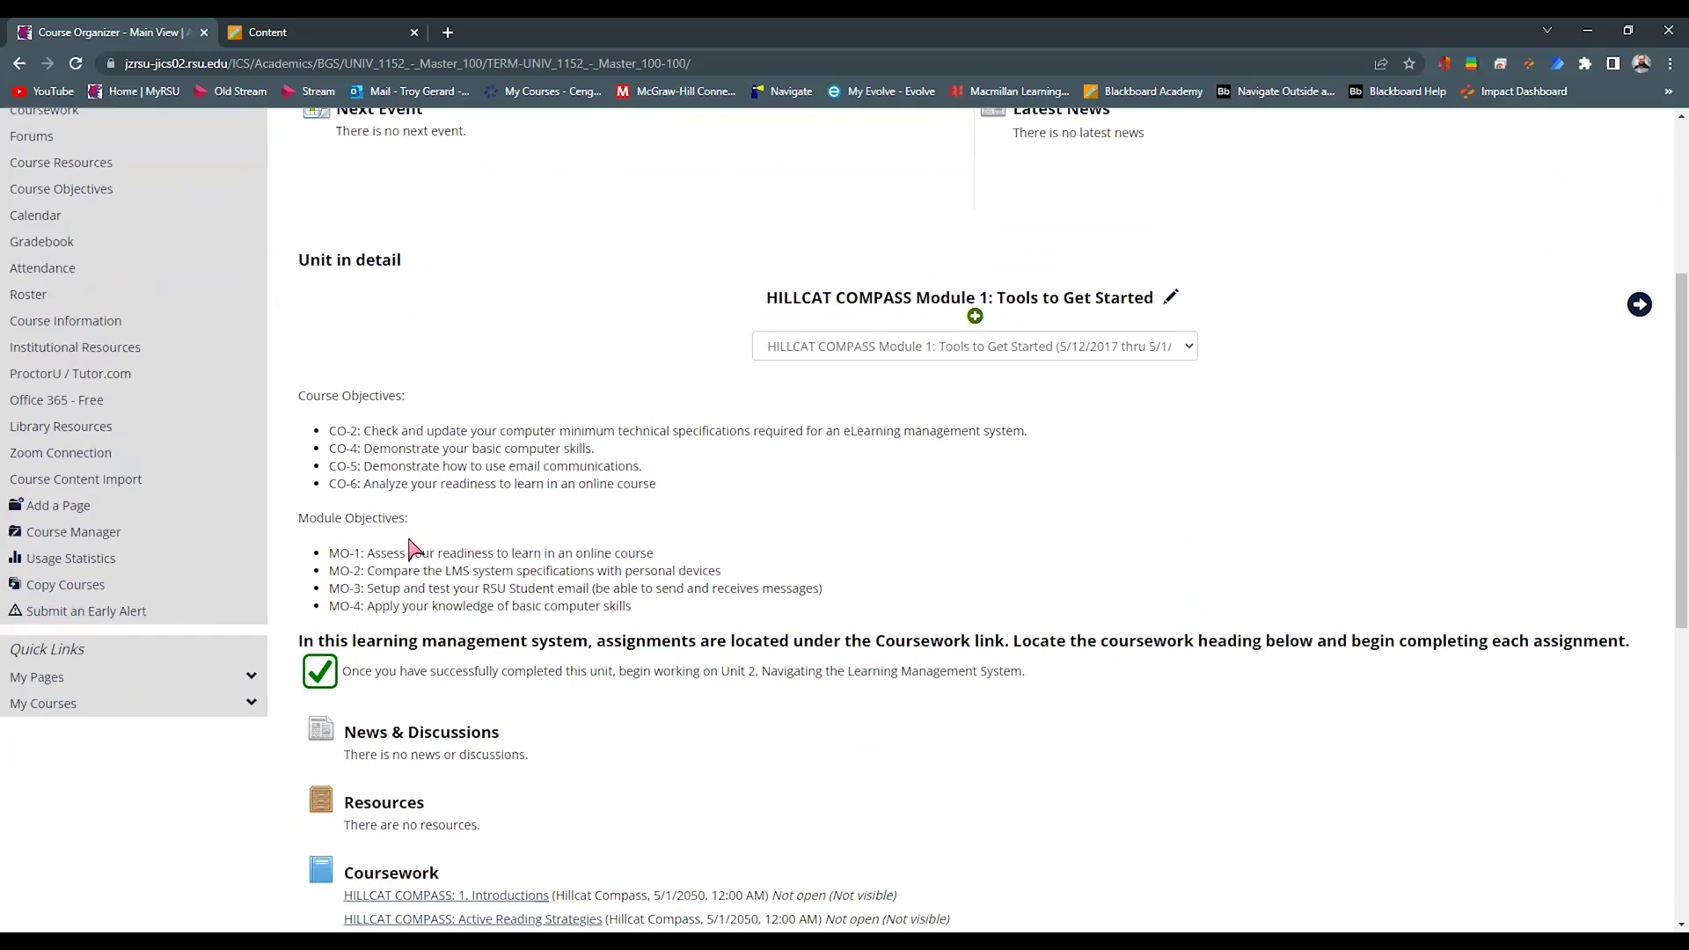
{"action": "scroll", "coordinate": [410, 547], "scroll_direction": "down", "scroll_amount": 4}
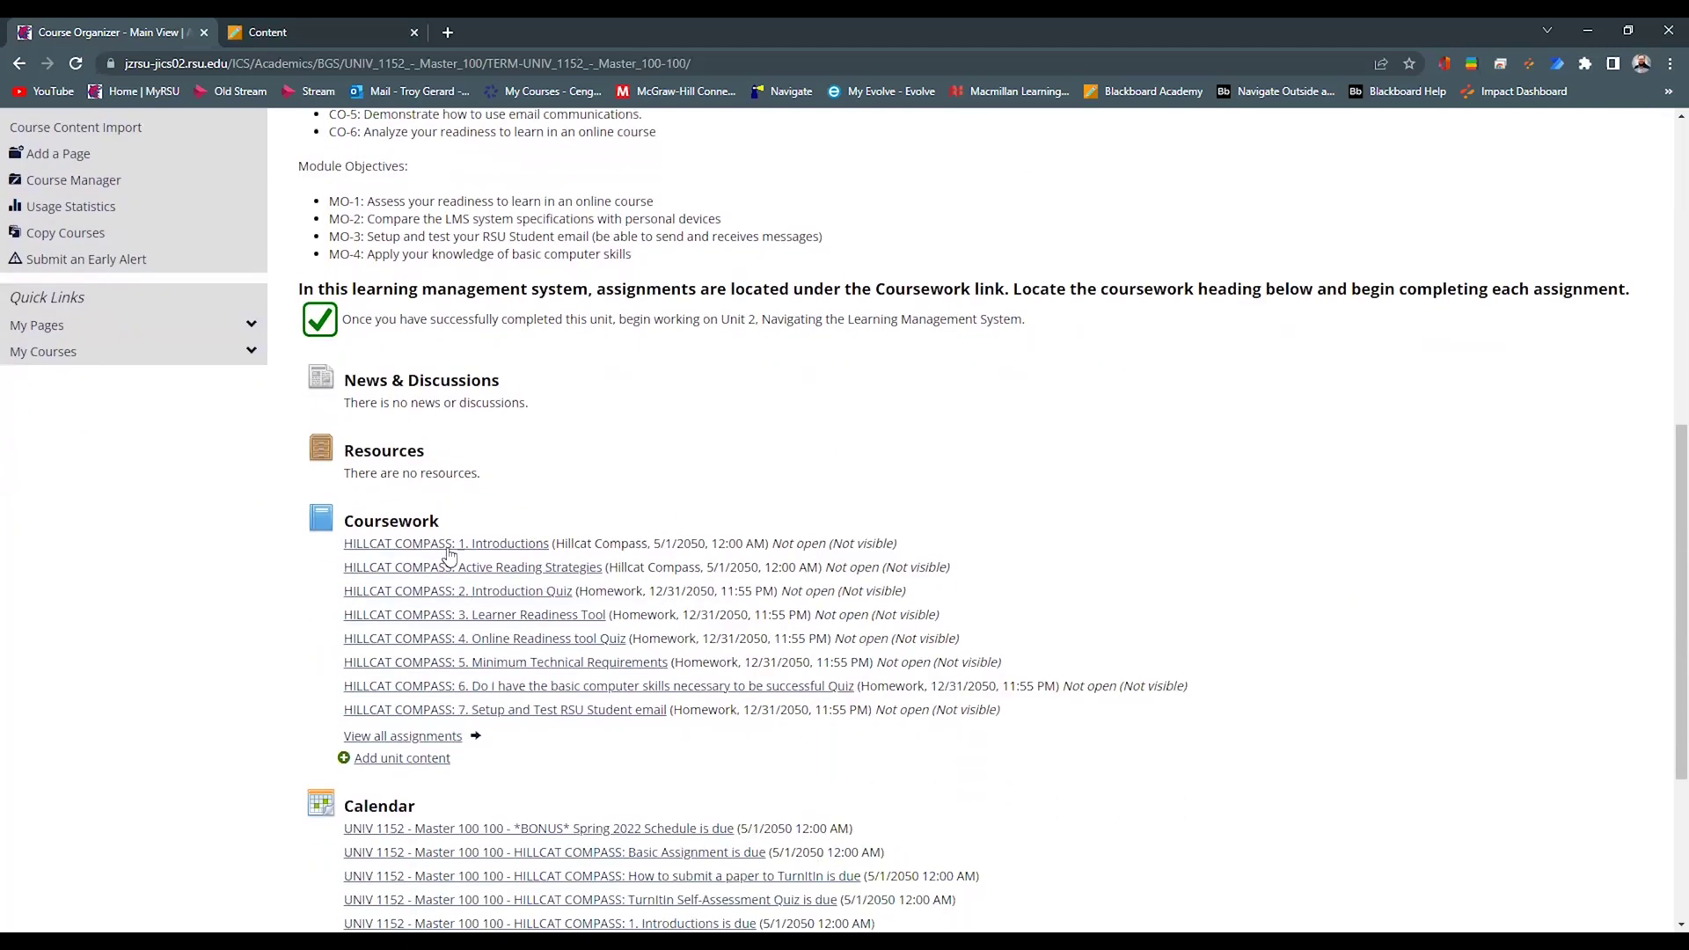
{"action": "scroll", "coordinate": [480, 552], "scroll_direction": "down", "scroll_amount": 2}
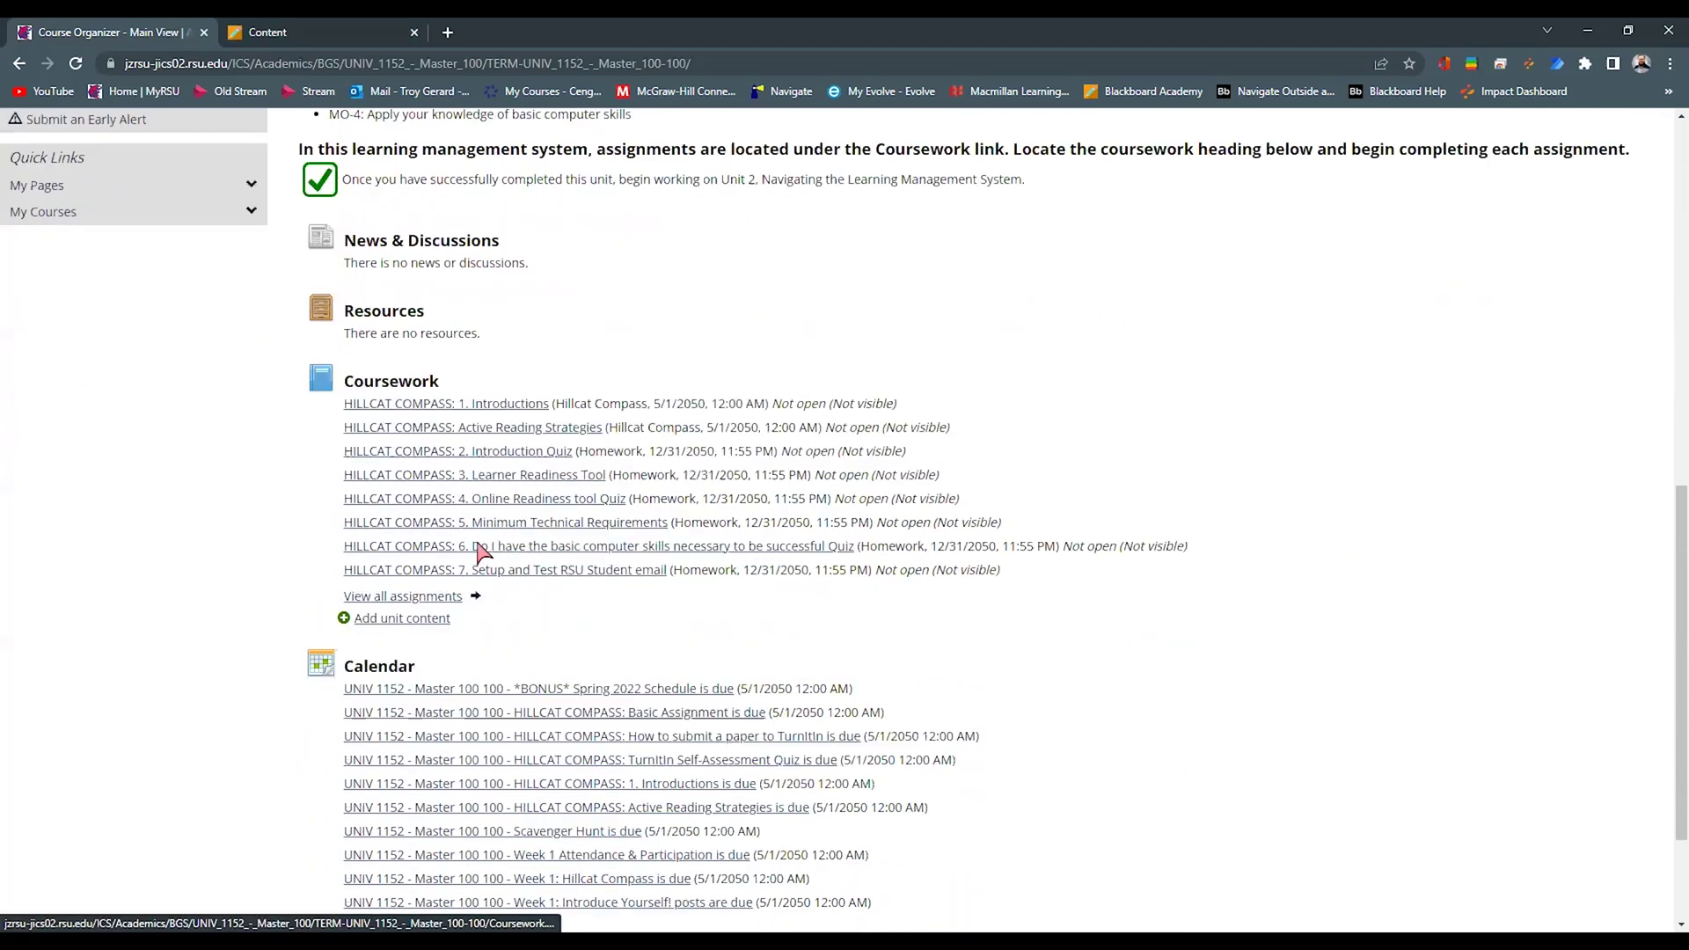
{"action": "scroll", "coordinate": [528, 536], "scroll_direction": "down", "scroll_amount": 2}
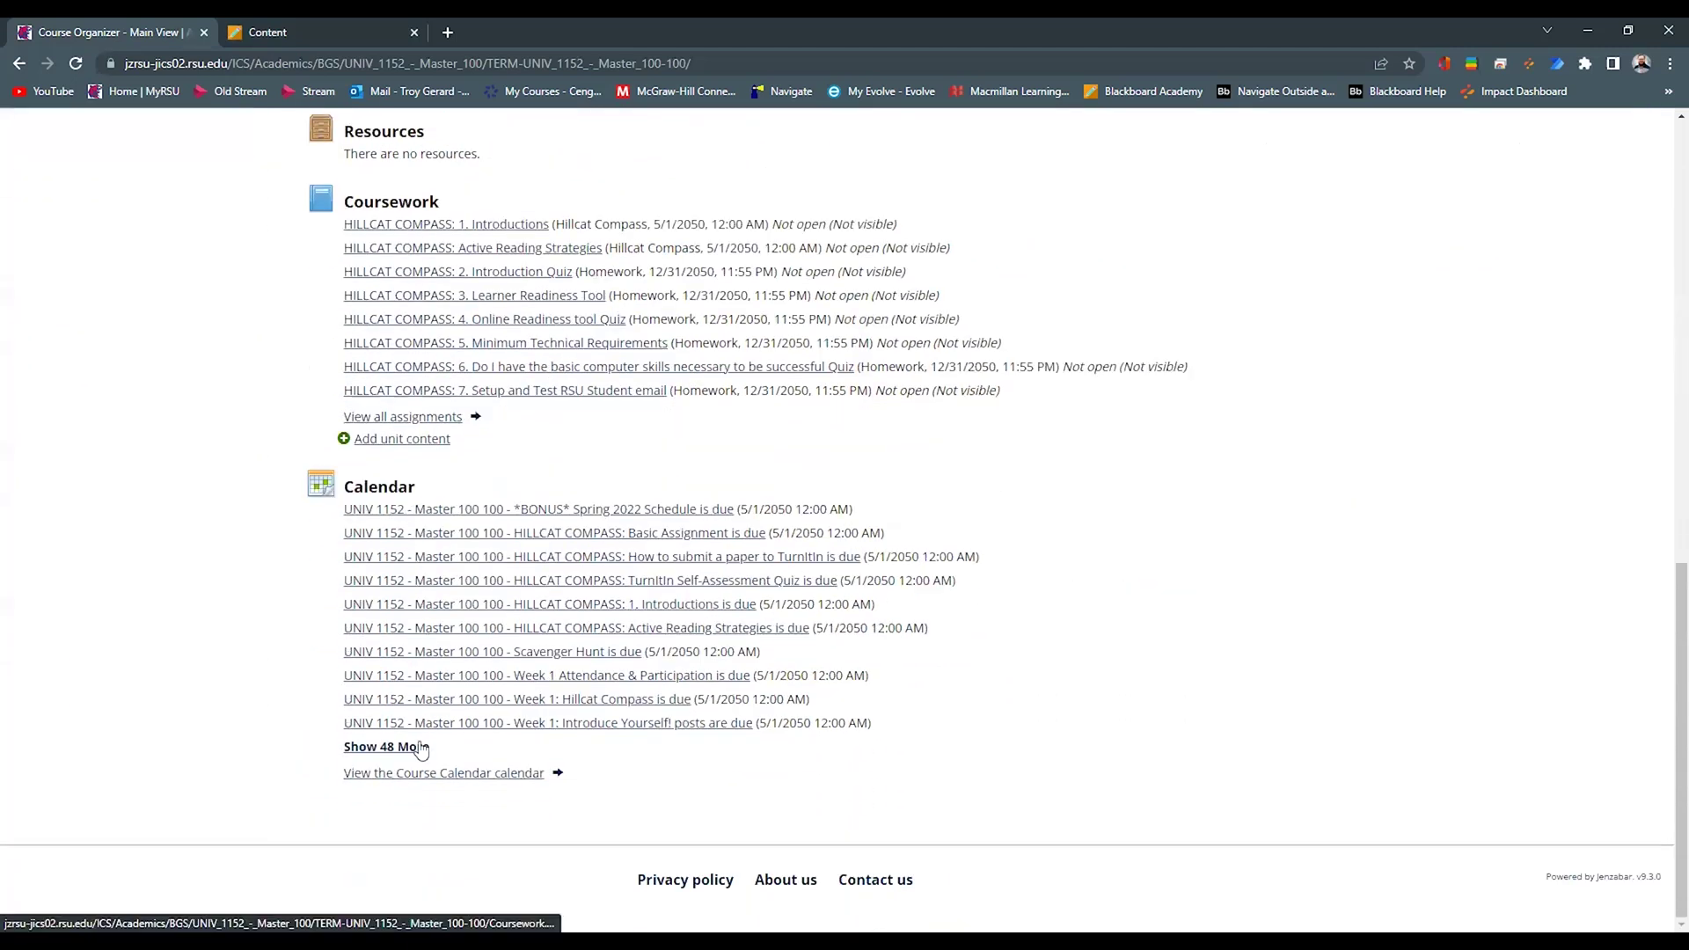
{"action": "scroll", "coordinate": [364, 658], "scroll_direction": "up", "scroll_amount": 12}
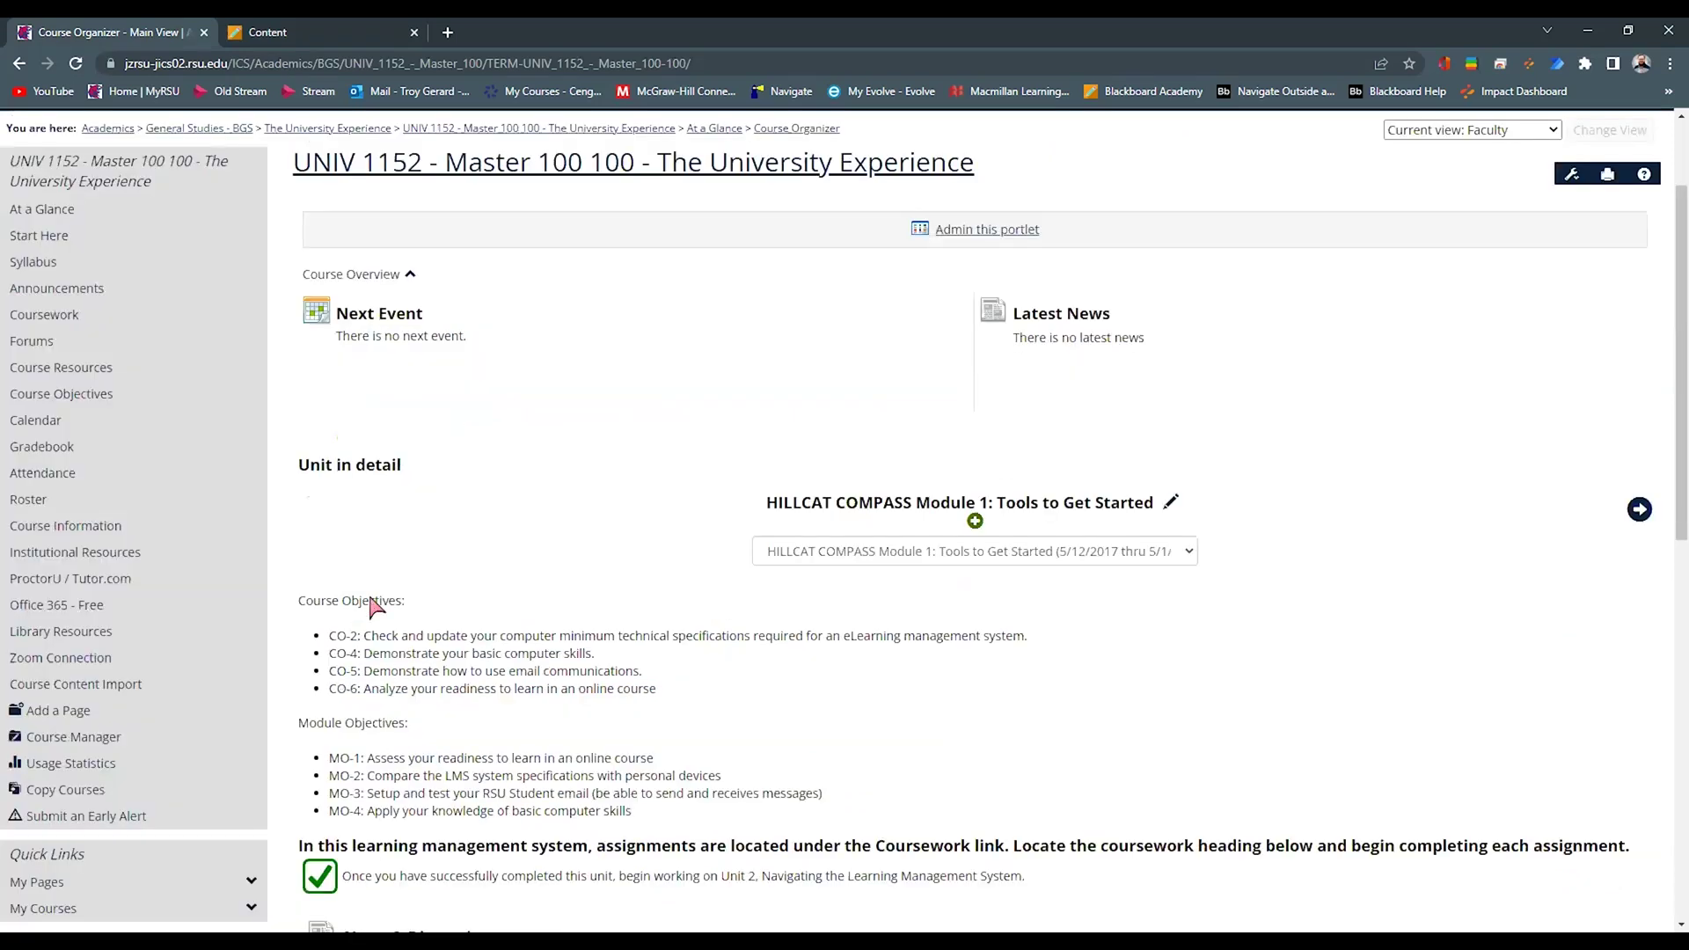
{"action": "scroll", "coordinate": [374, 607], "scroll_direction": "up", "scroll_amount": 1}
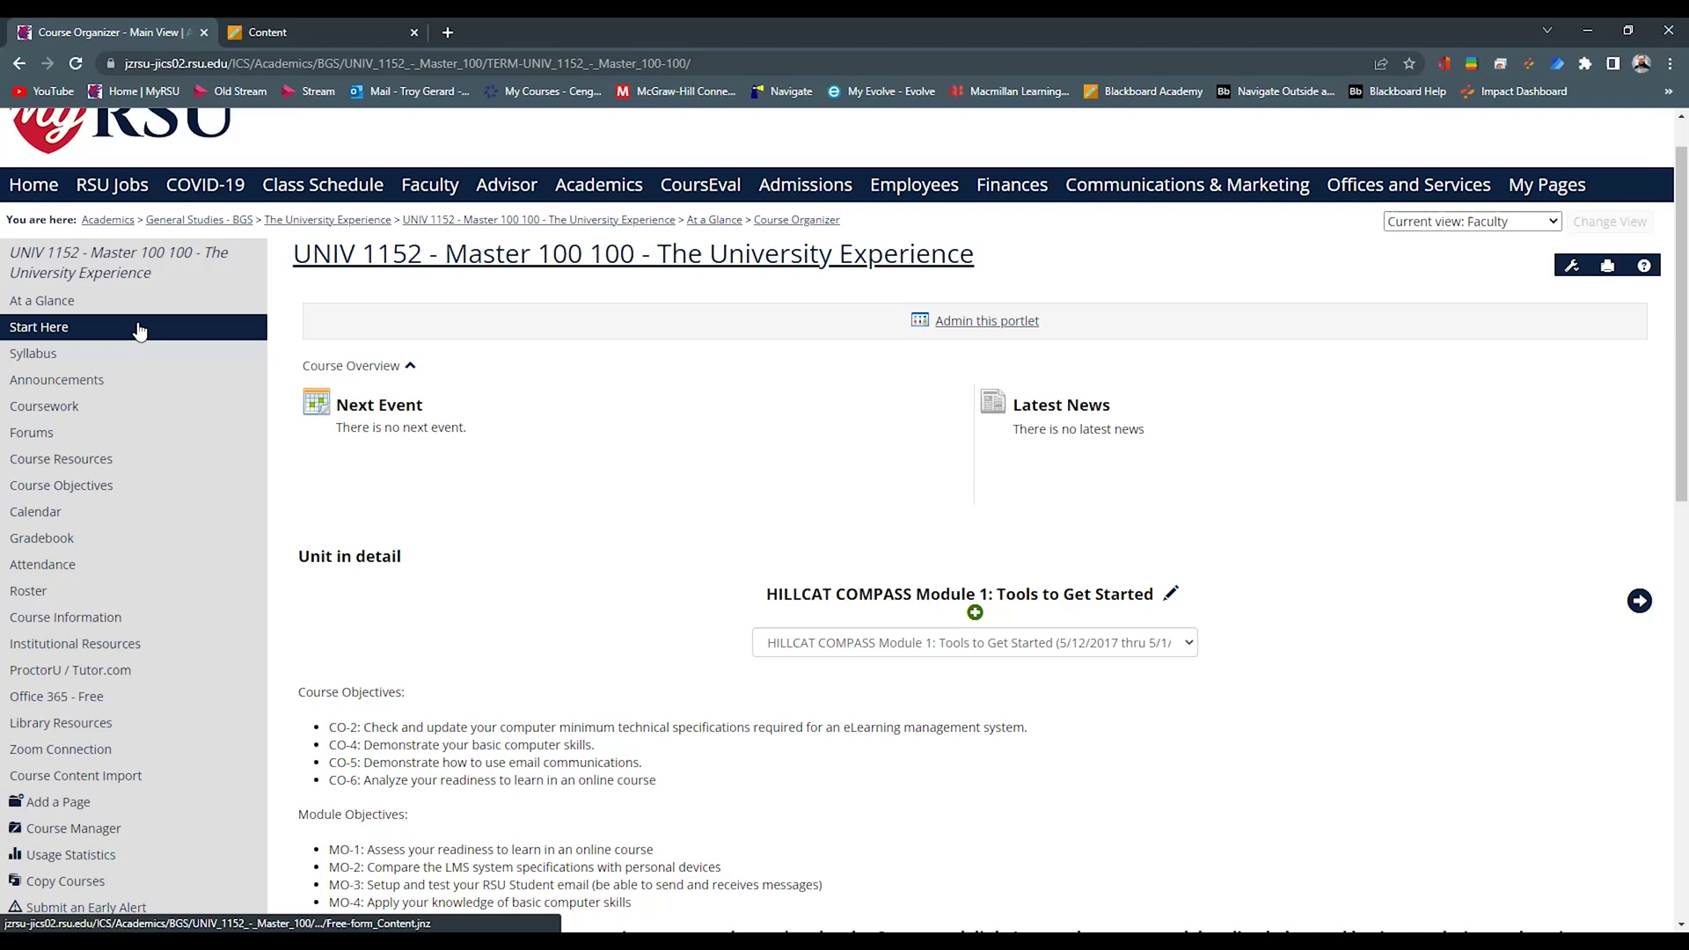
Read through the UNIV 1152 Syllabus page's instructor, peer mentor and course sections.
{"action": "left_click", "coordinate": [52, 359]}
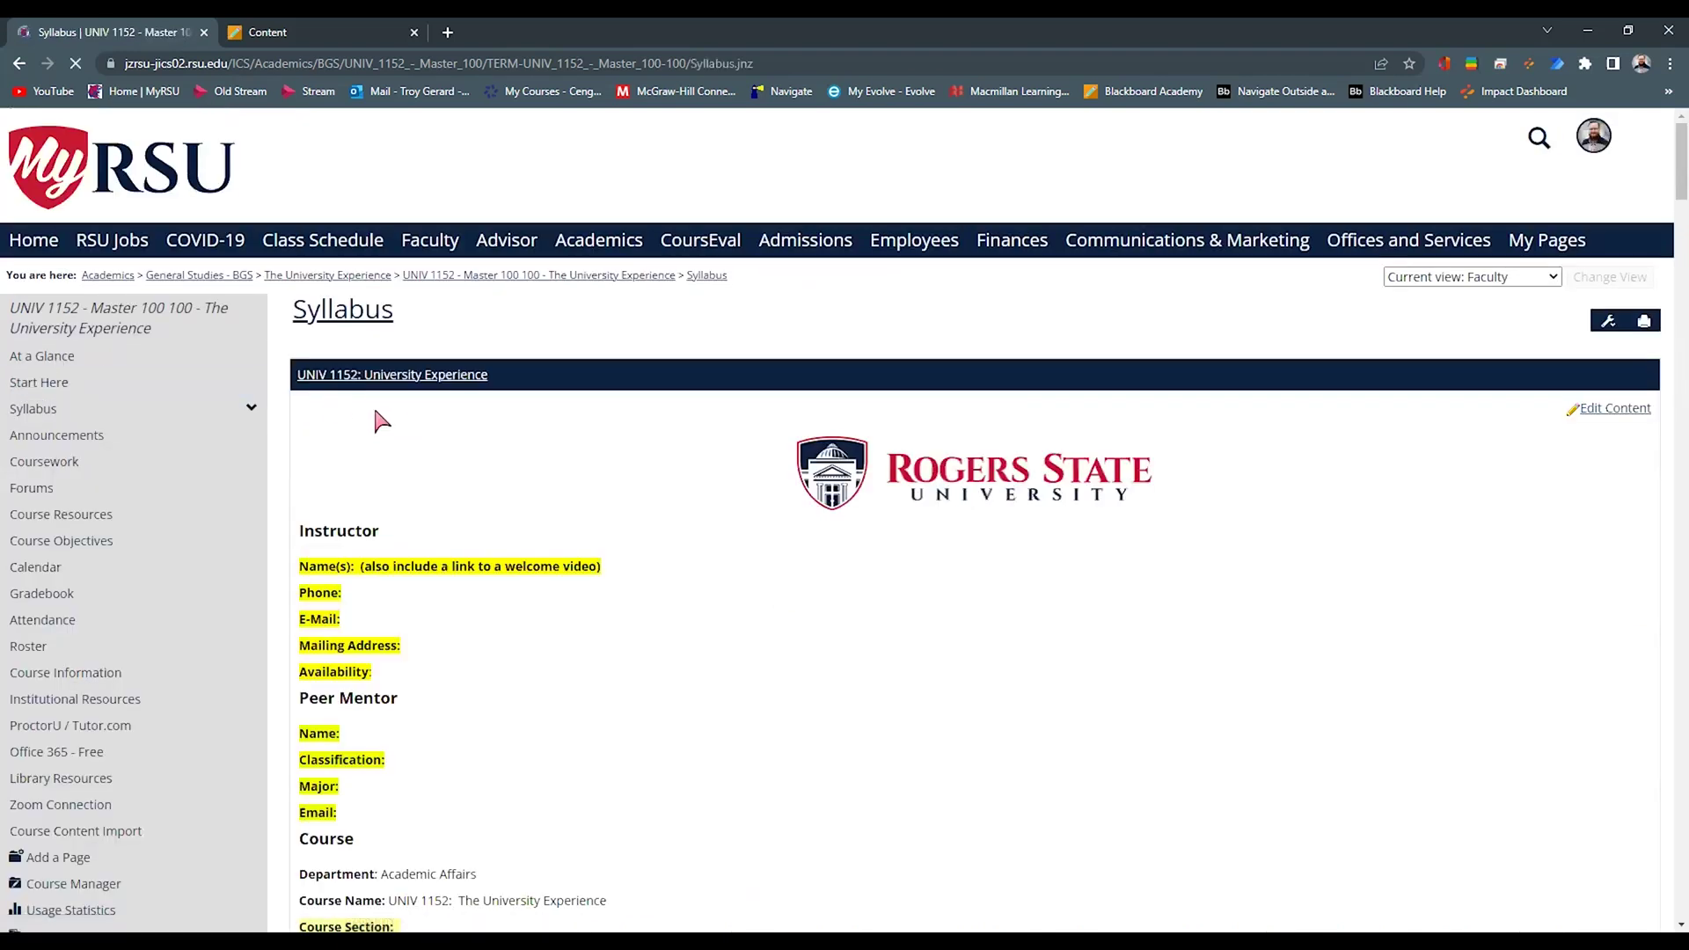
{"action": "scroll", "coordinate": [695, 492], "scroll_direction": "down", "scroll_amount": 3}
{"action": "scroll", "coordinate": [695, 491], "scroll_direction": "down", "scroll_amount": 9}
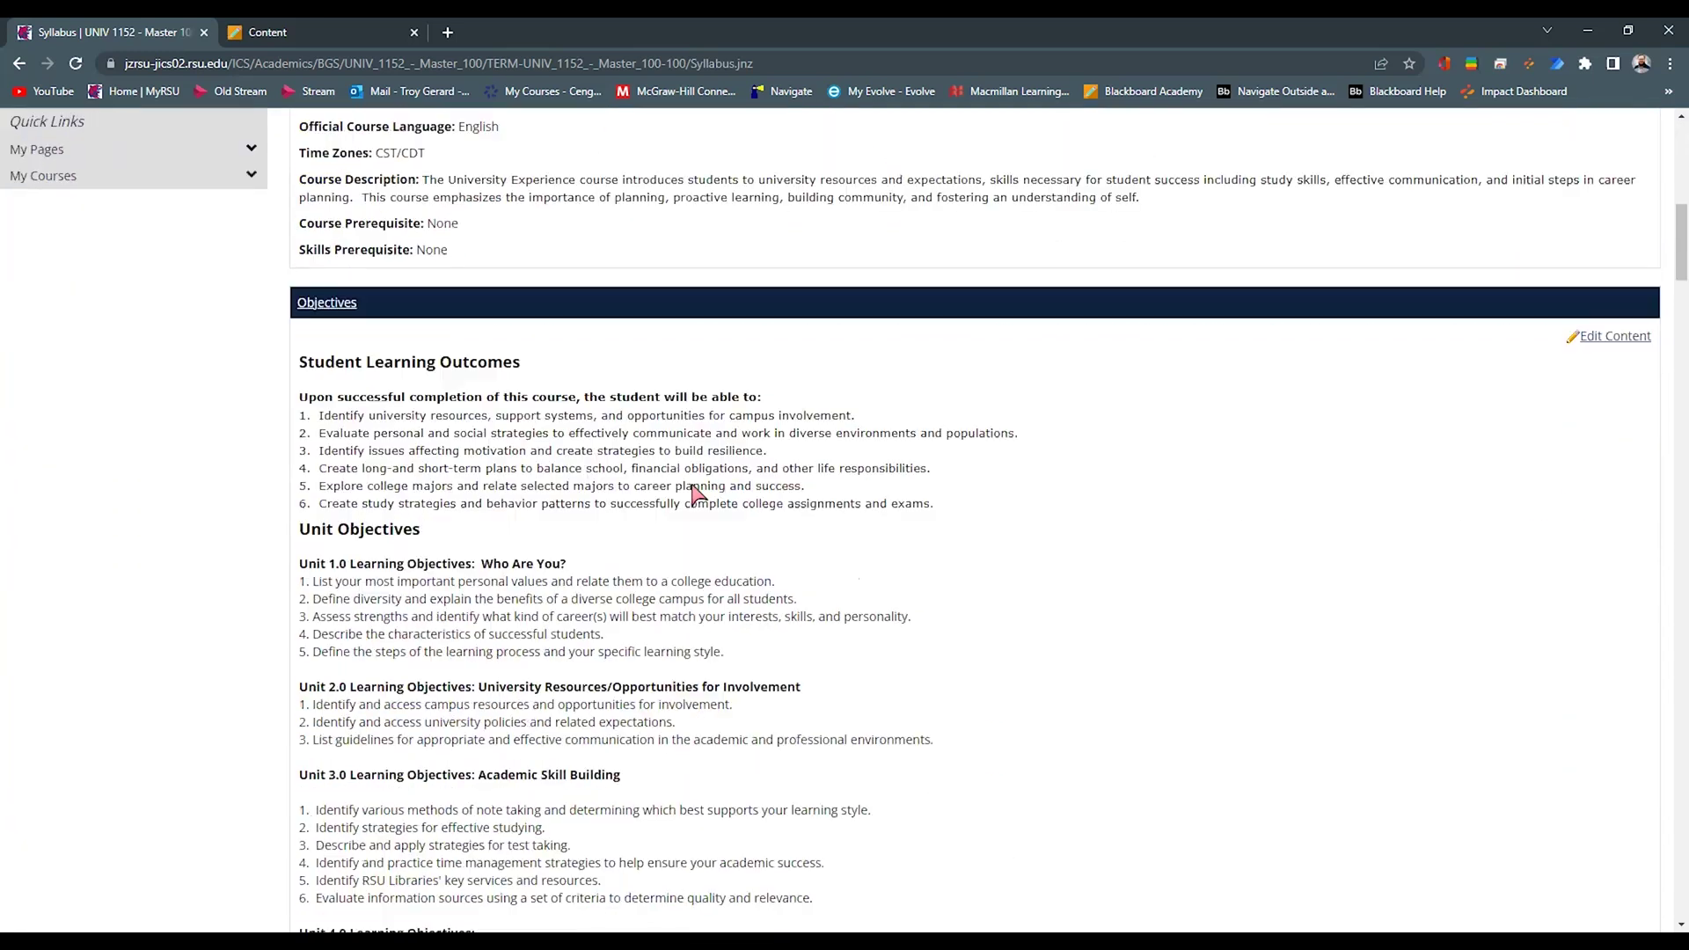
{"action": "scroll", "coordinate": [484, 309], "scroll_direction": "down", "scroll_amount": 1}
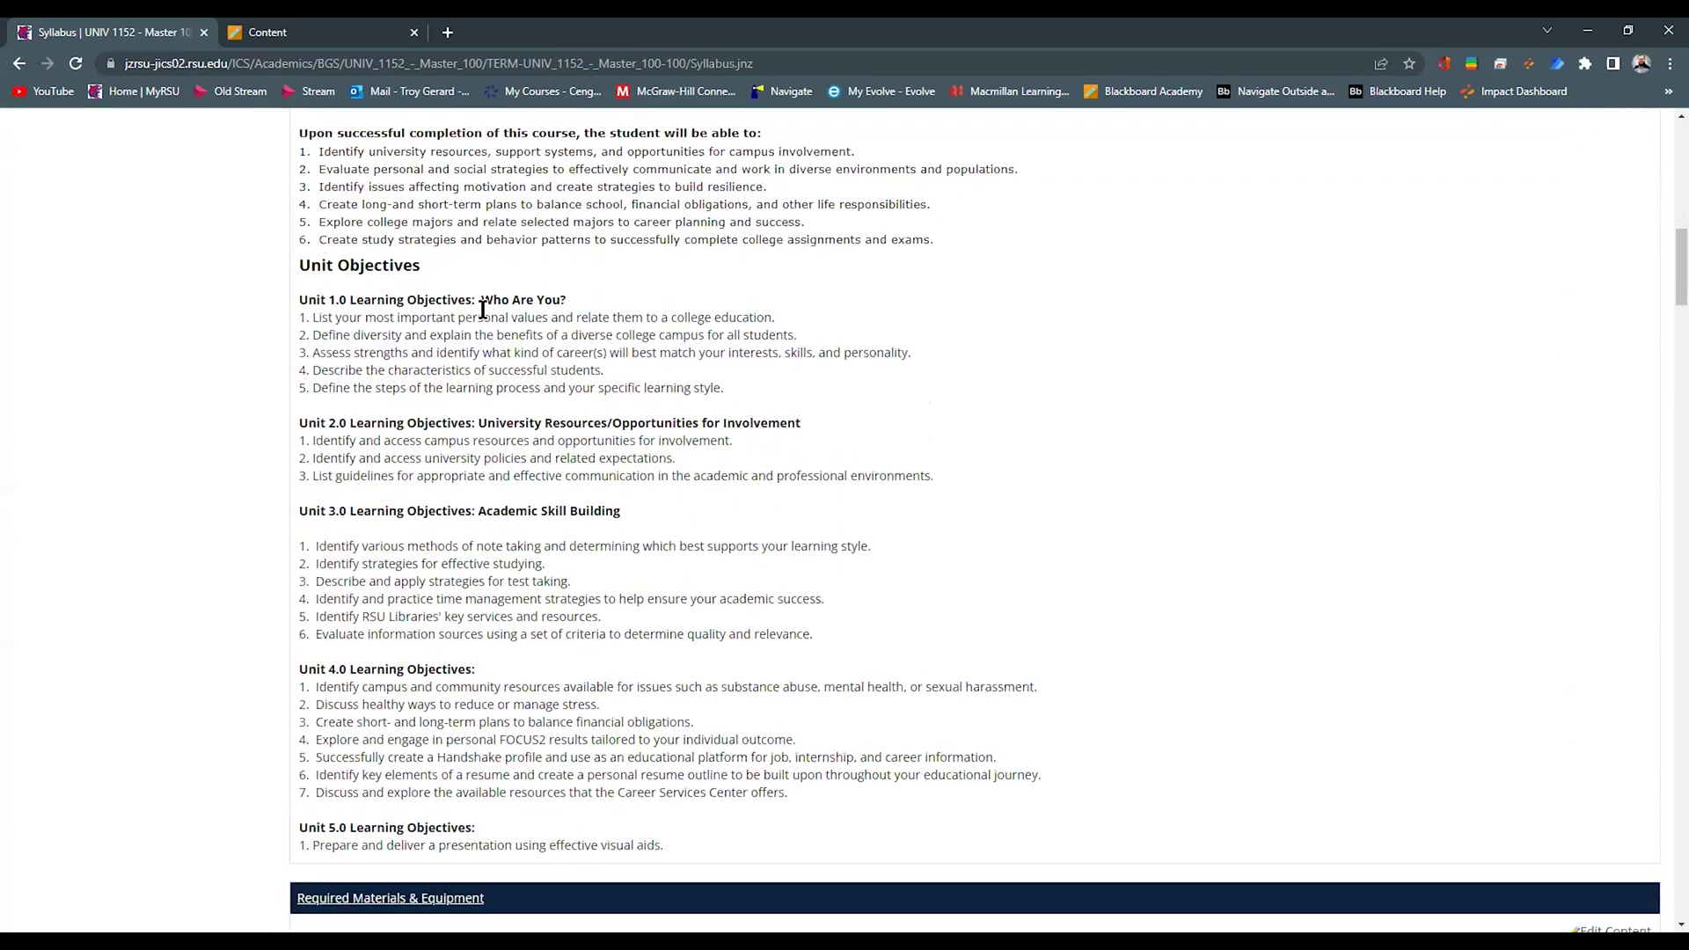
{"action": "scroll", "coordinate": [543, 433], "scroll_direction": "down", "scroll_amount": 2}
{"action": "scroll", "coordinate": [543, 432], "scroll_direction": "down", "scroll_amount": 2}
{"action": "scroll", "coordinate": [479, 488], "scroll_direction": "down", "scroll_amount": 3}
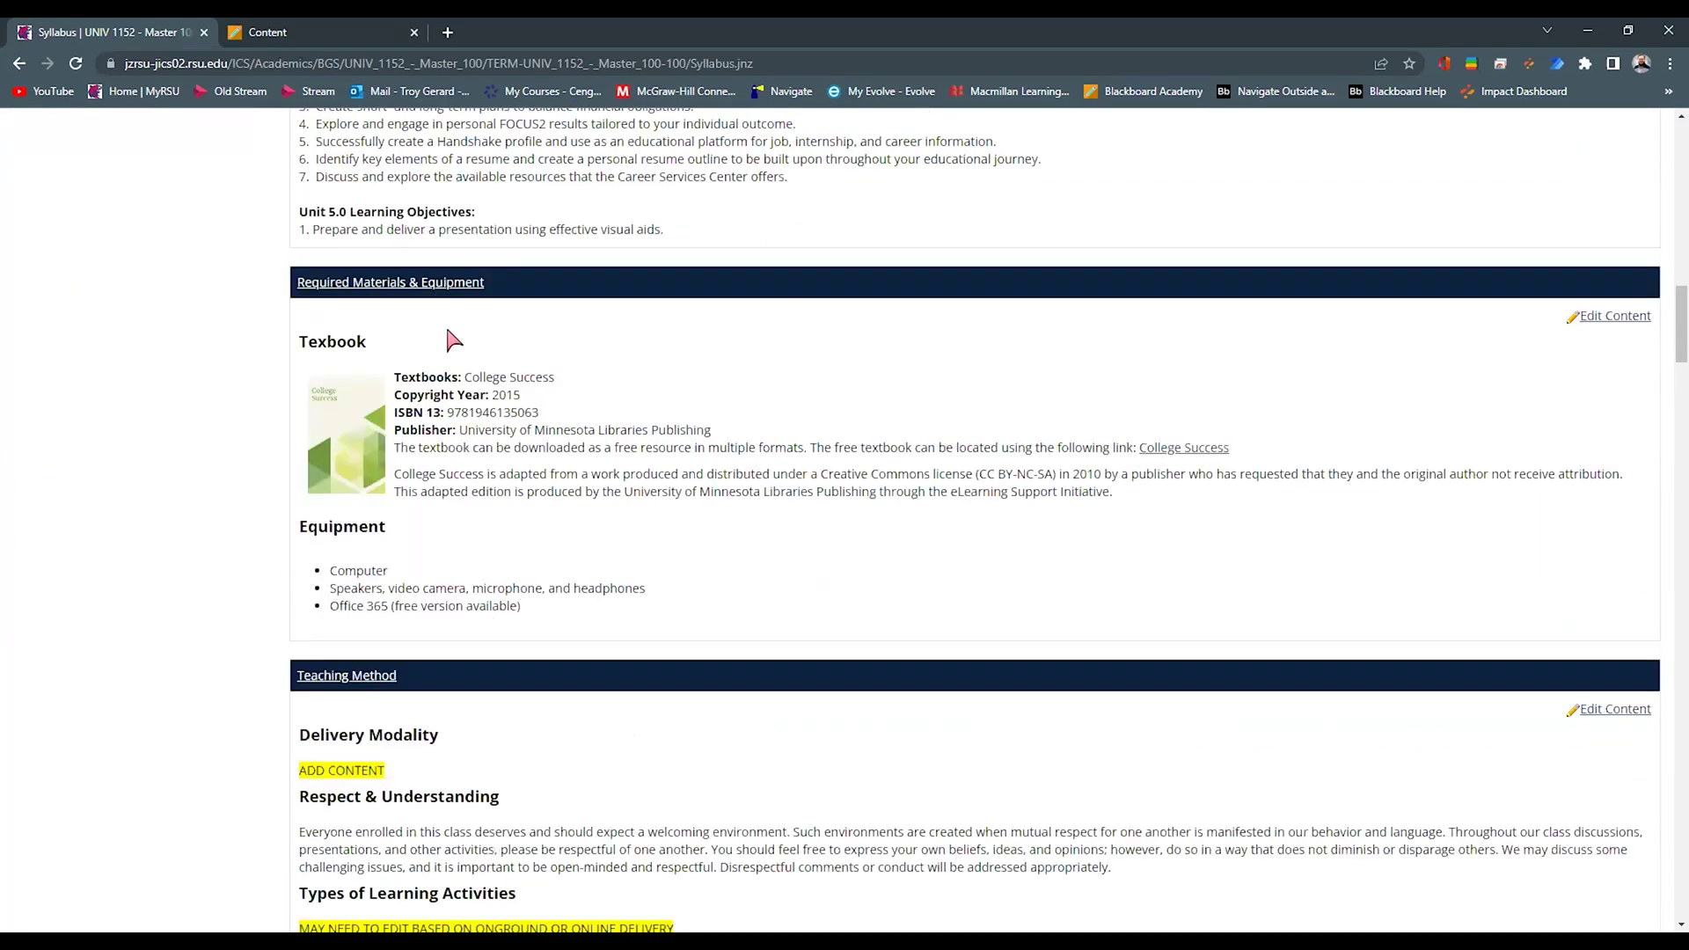
{"action": "scroll", "coordinate": [391, 453], "scroll_direction": "down", "scroll_amount": 5}
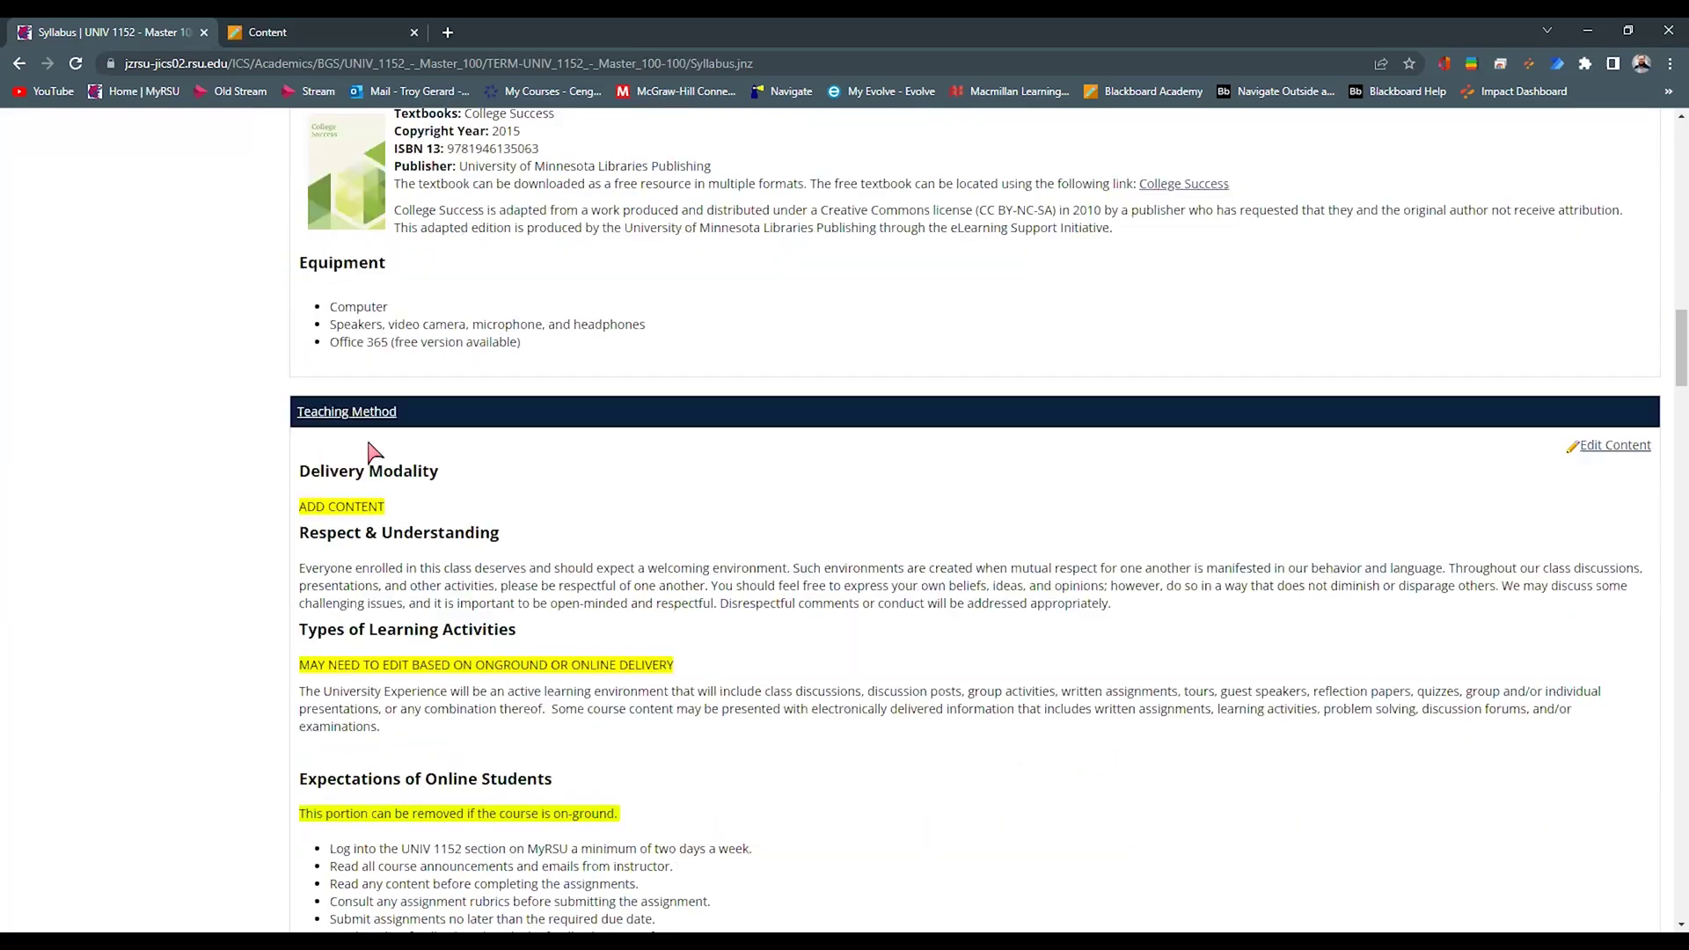
{"action": "scroll", "coordinate": [668, 572], "scroll_direction": "down", "scroll_amount": 3}
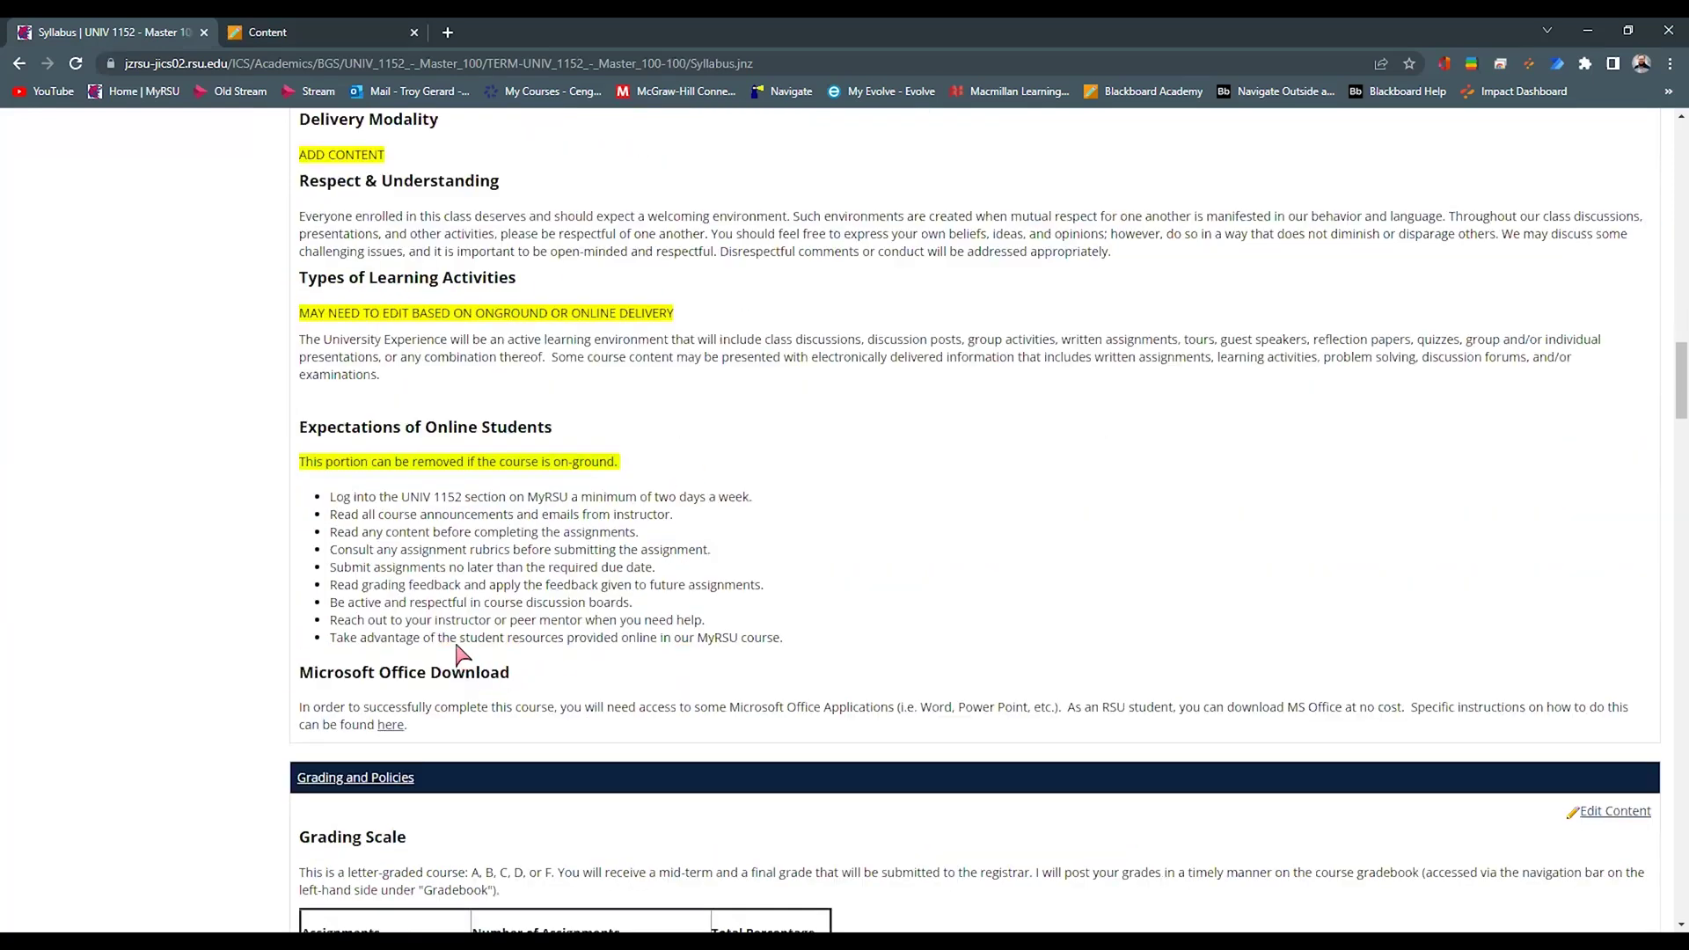
{"action": "scroll", "coordinate": [458, 607], "scroll_direction": "down", "scroll_amount": 2}
{"action": "scroll", "coordinate": [264, 581], "scroll_direction": "up", "scroll_amount": 1}
{"action": "scroll", "coordinate": [199, 595], "scroll_direction": "up", "scroll_amount": 3}
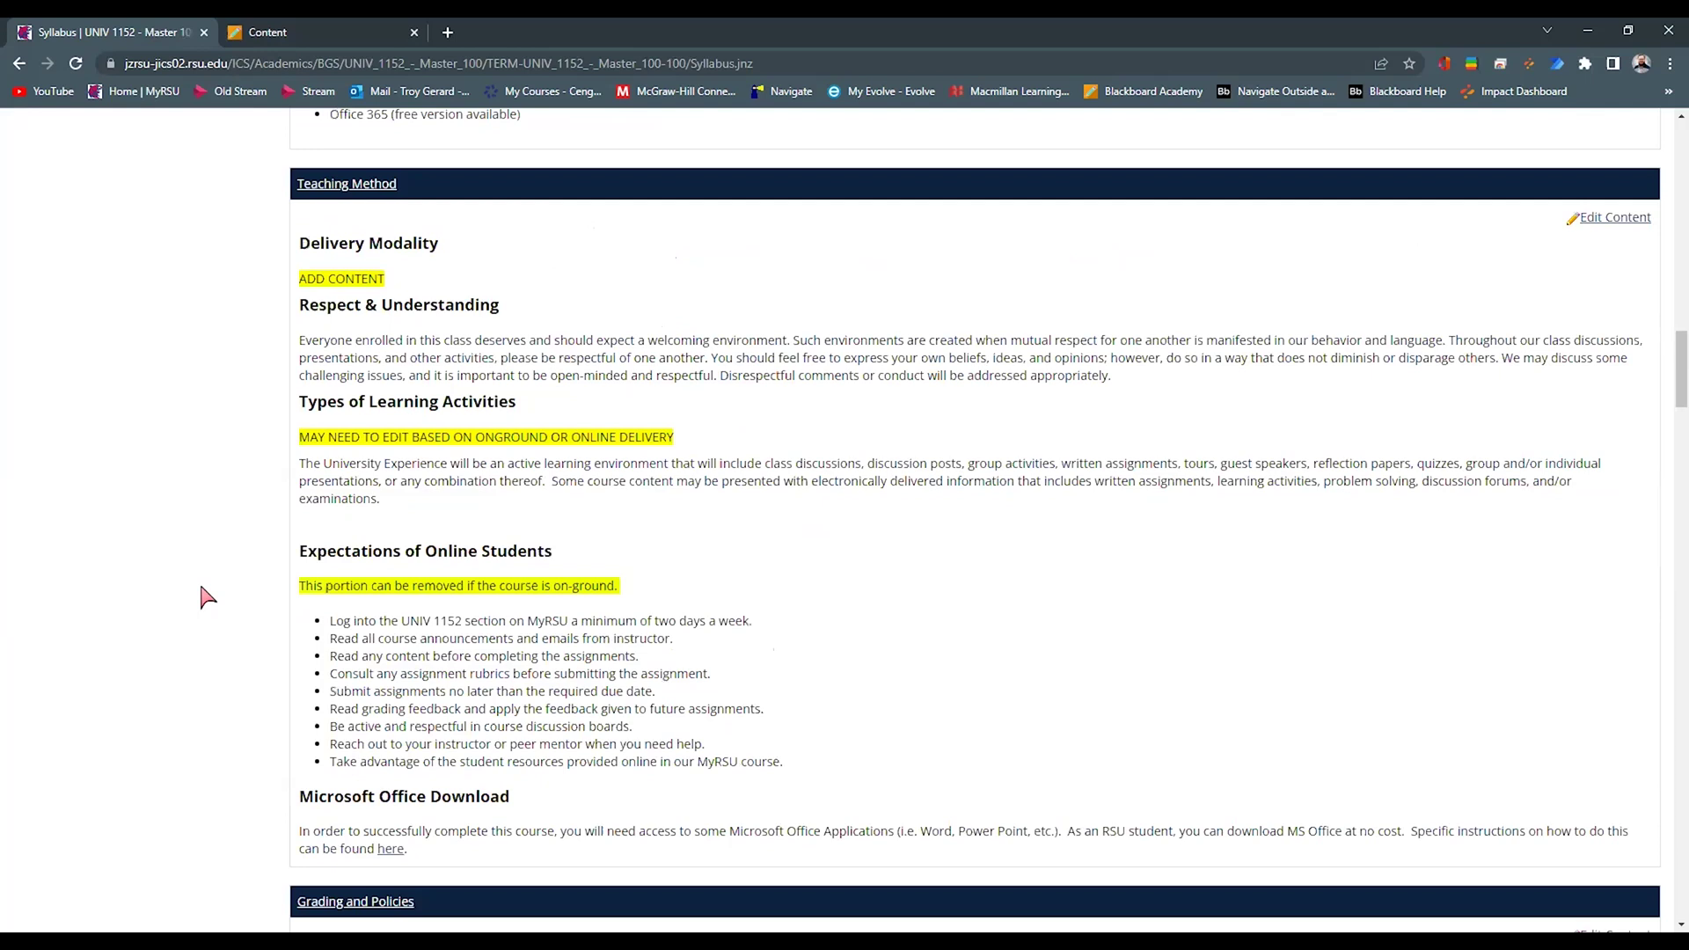
{"action": "scroll", "coordinate": [204, 597], "scroll_direction": "up", "scroll_amount": 15}
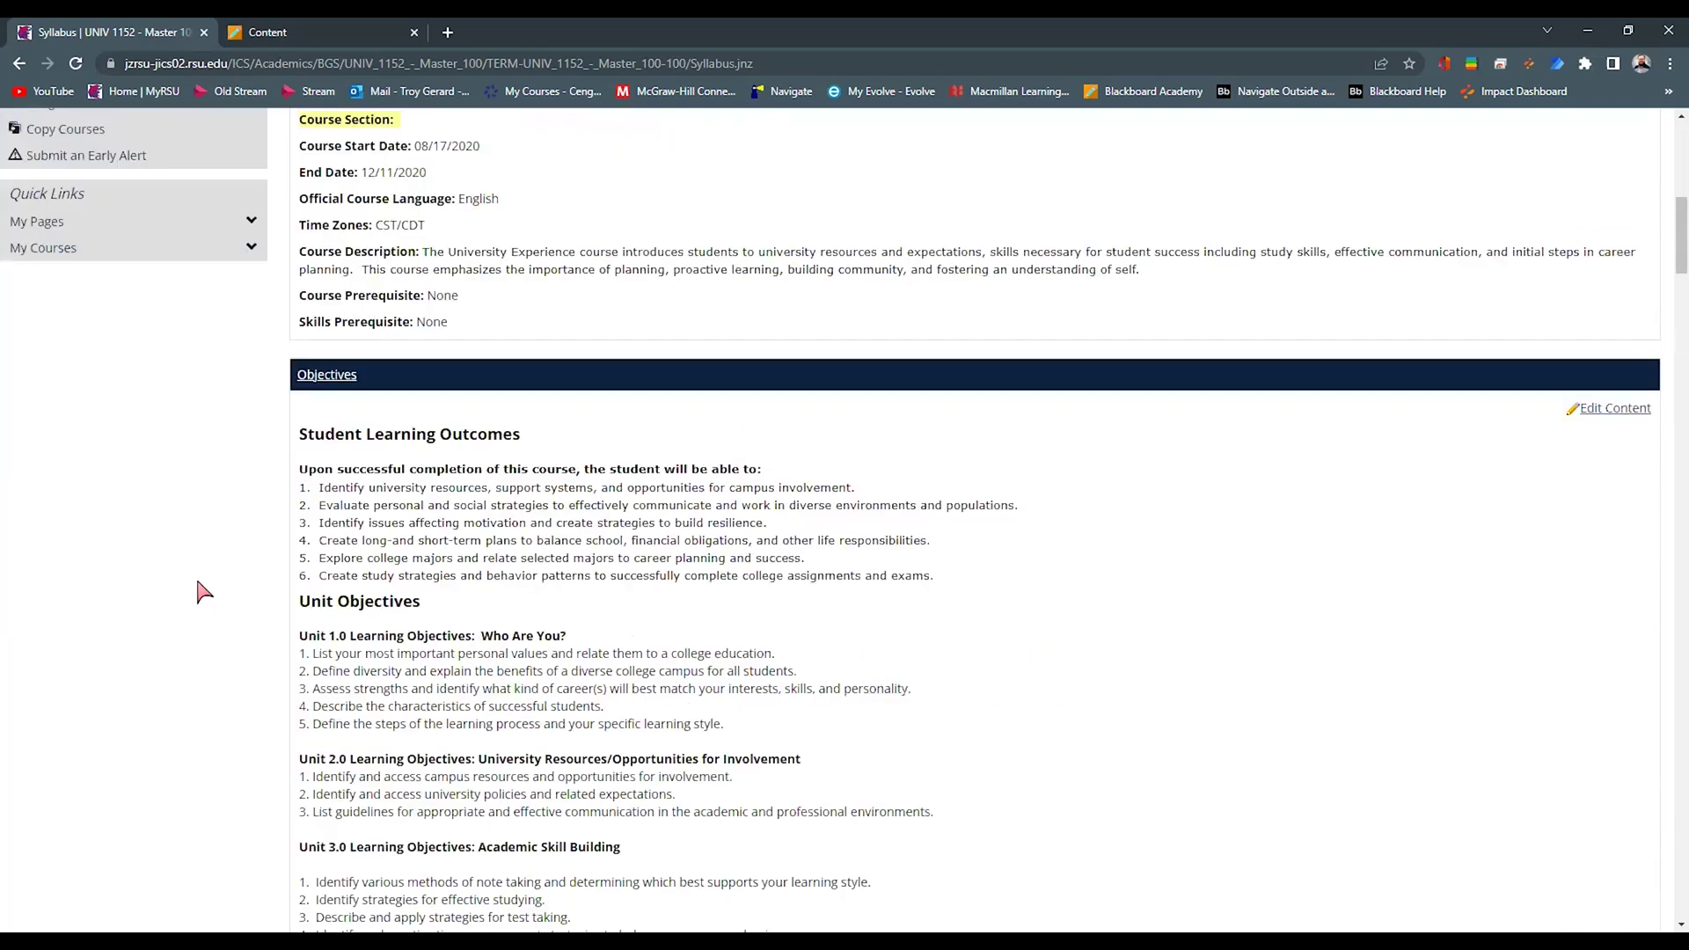
{"action": "scroll", "coordinate": [204, 591], "scroll_direction": "up", "scroll_amount": 9}
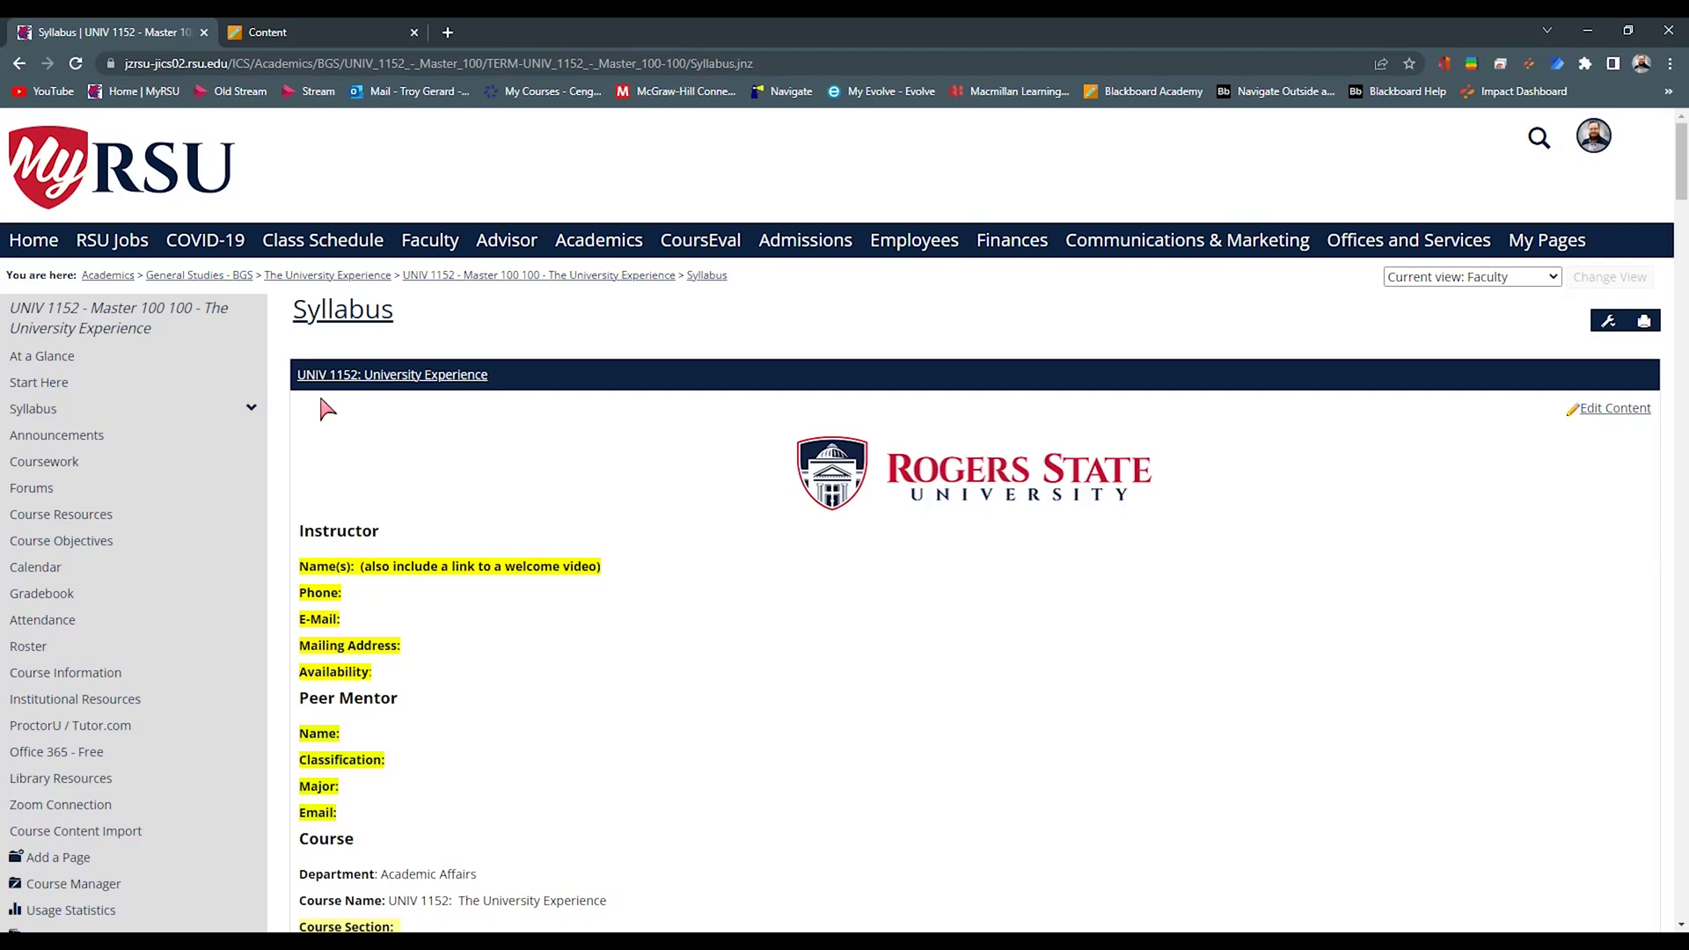
Back in Blackboard, expand Start Here: Welcome and Course Overview to list its items, including Syllabus.
{"action": "left_click", "coordinate": [325, 32]}
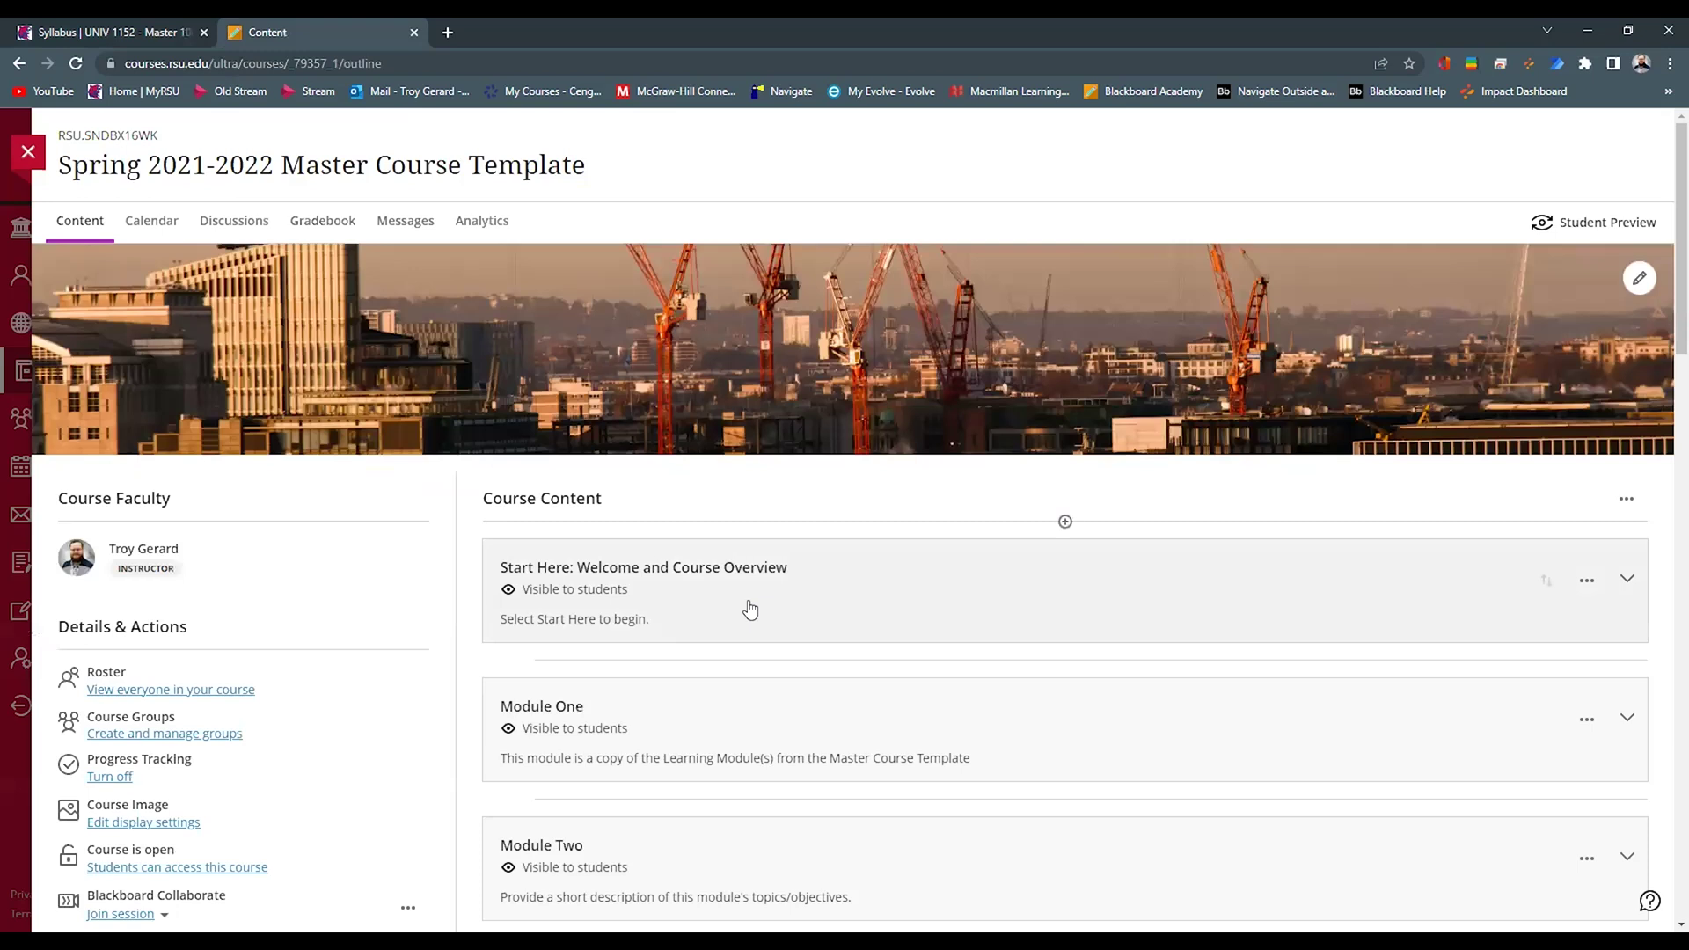
{"action": "scroll", "coordinate": [727, 607], "scroll_direction": "down", "scroll_amount": 1}
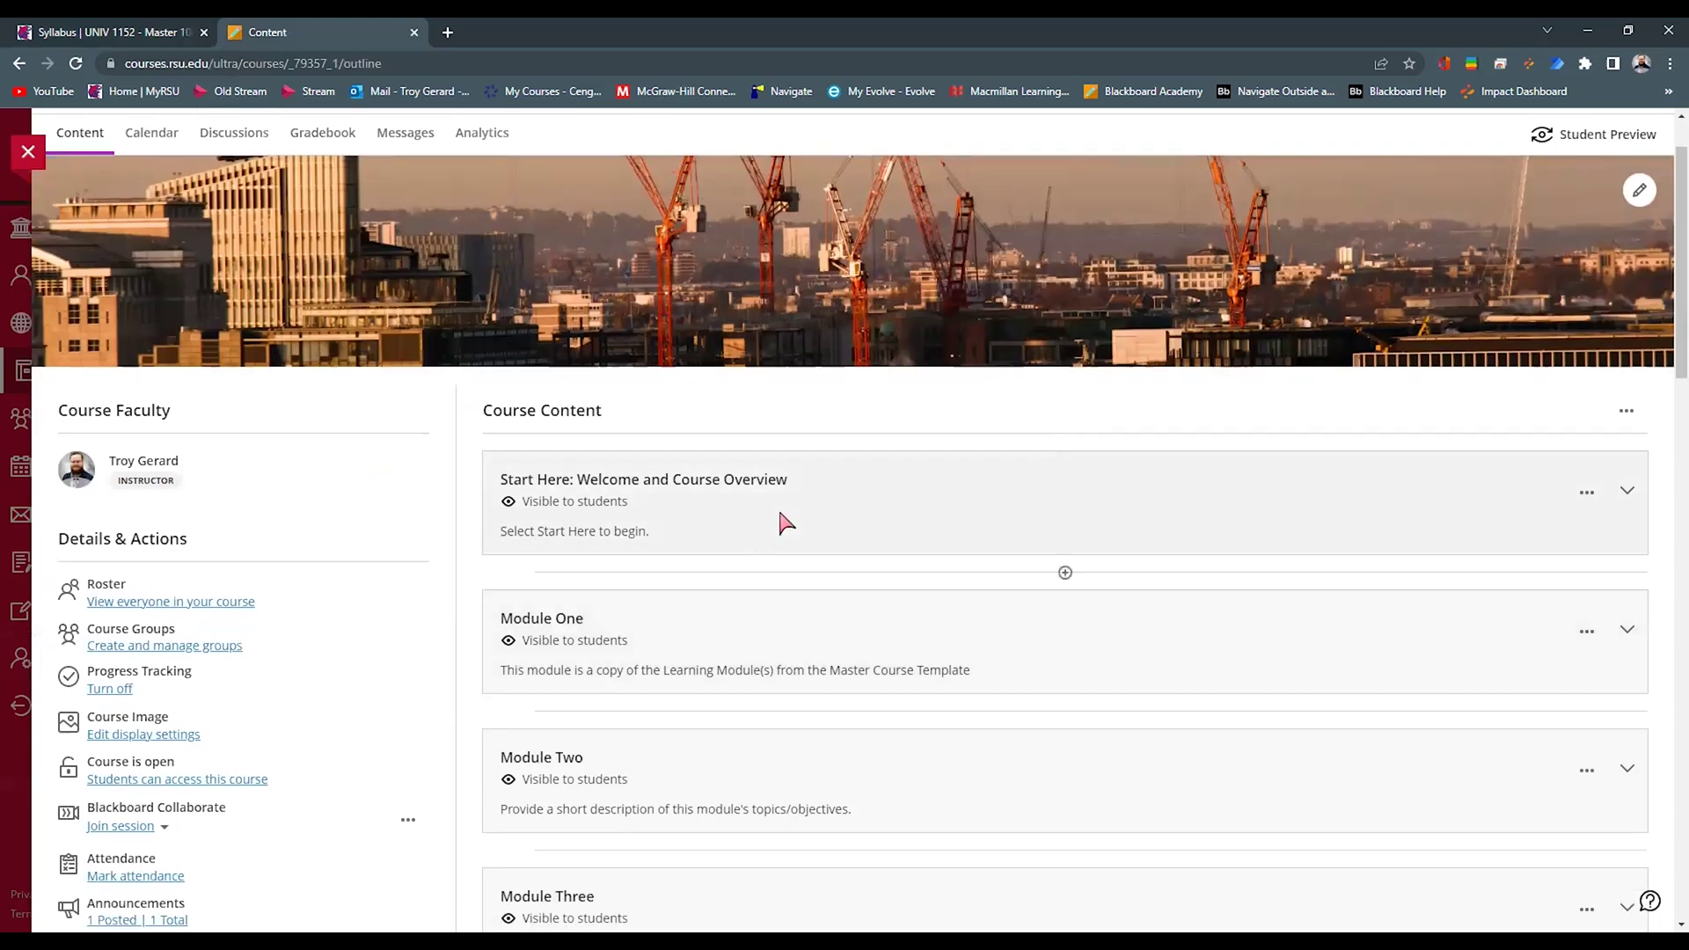
{"action": "left_click", "coordinate": [786, 523]}
{"action": "scroll", "coordinate": [750, 456], "scroll_direction": "down", "scroll_amount": 2}
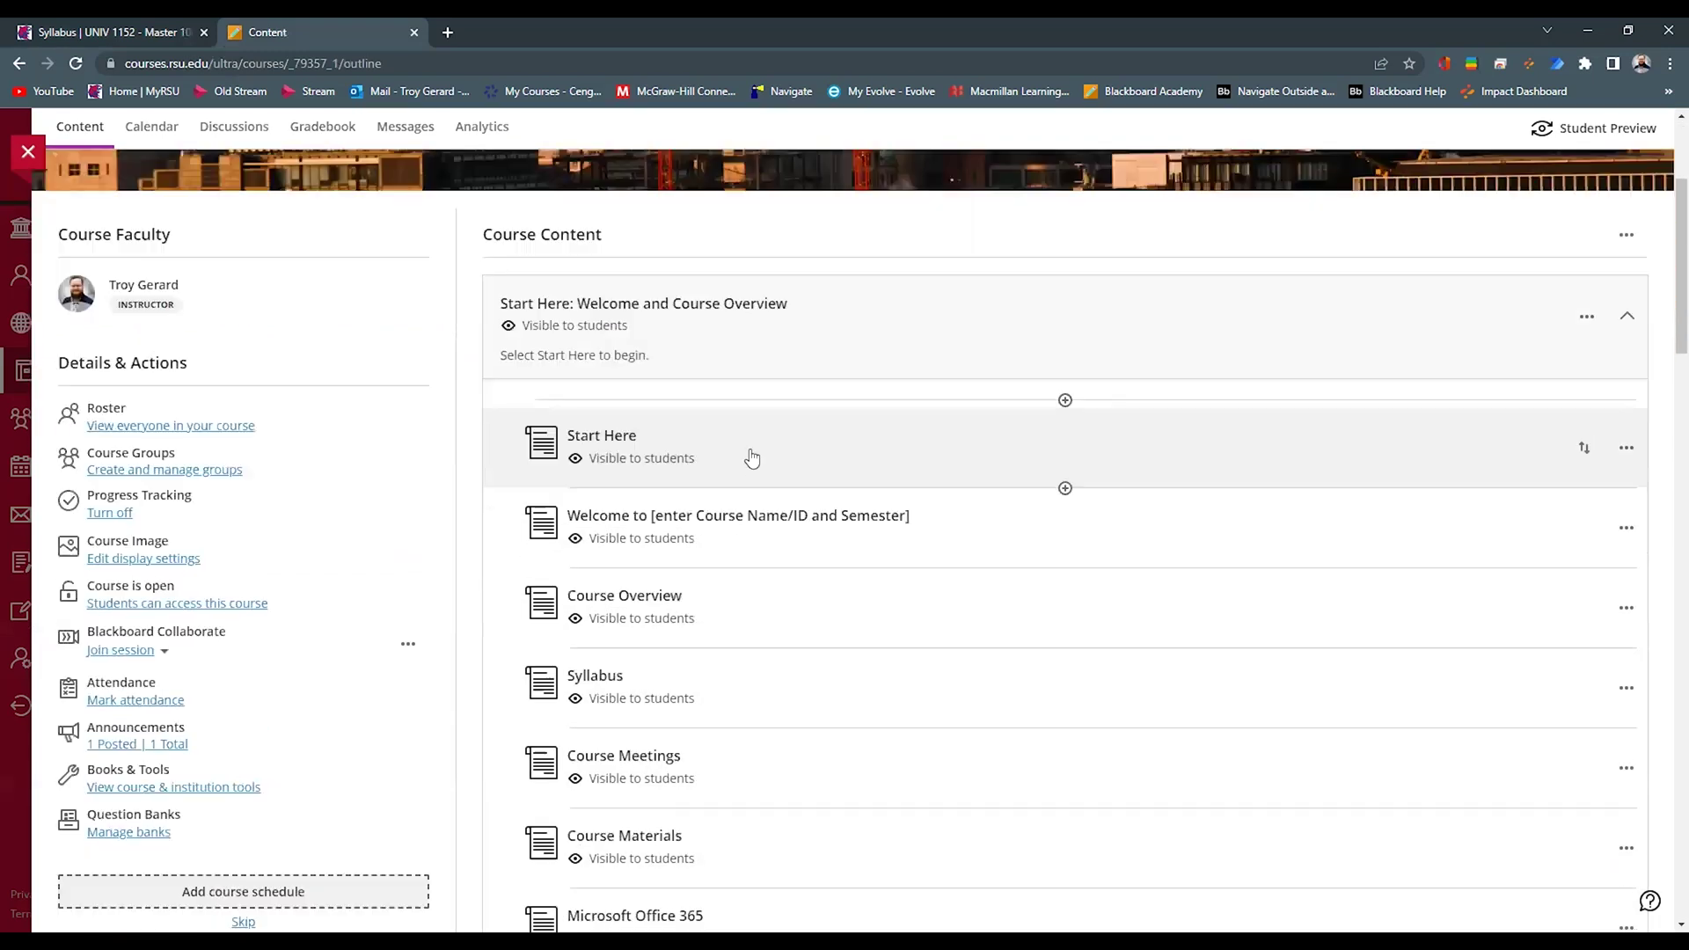
{"action": "scroll", "coordinate": [752, 456], "scroll_direction": "down", "scroll_amount": 1}
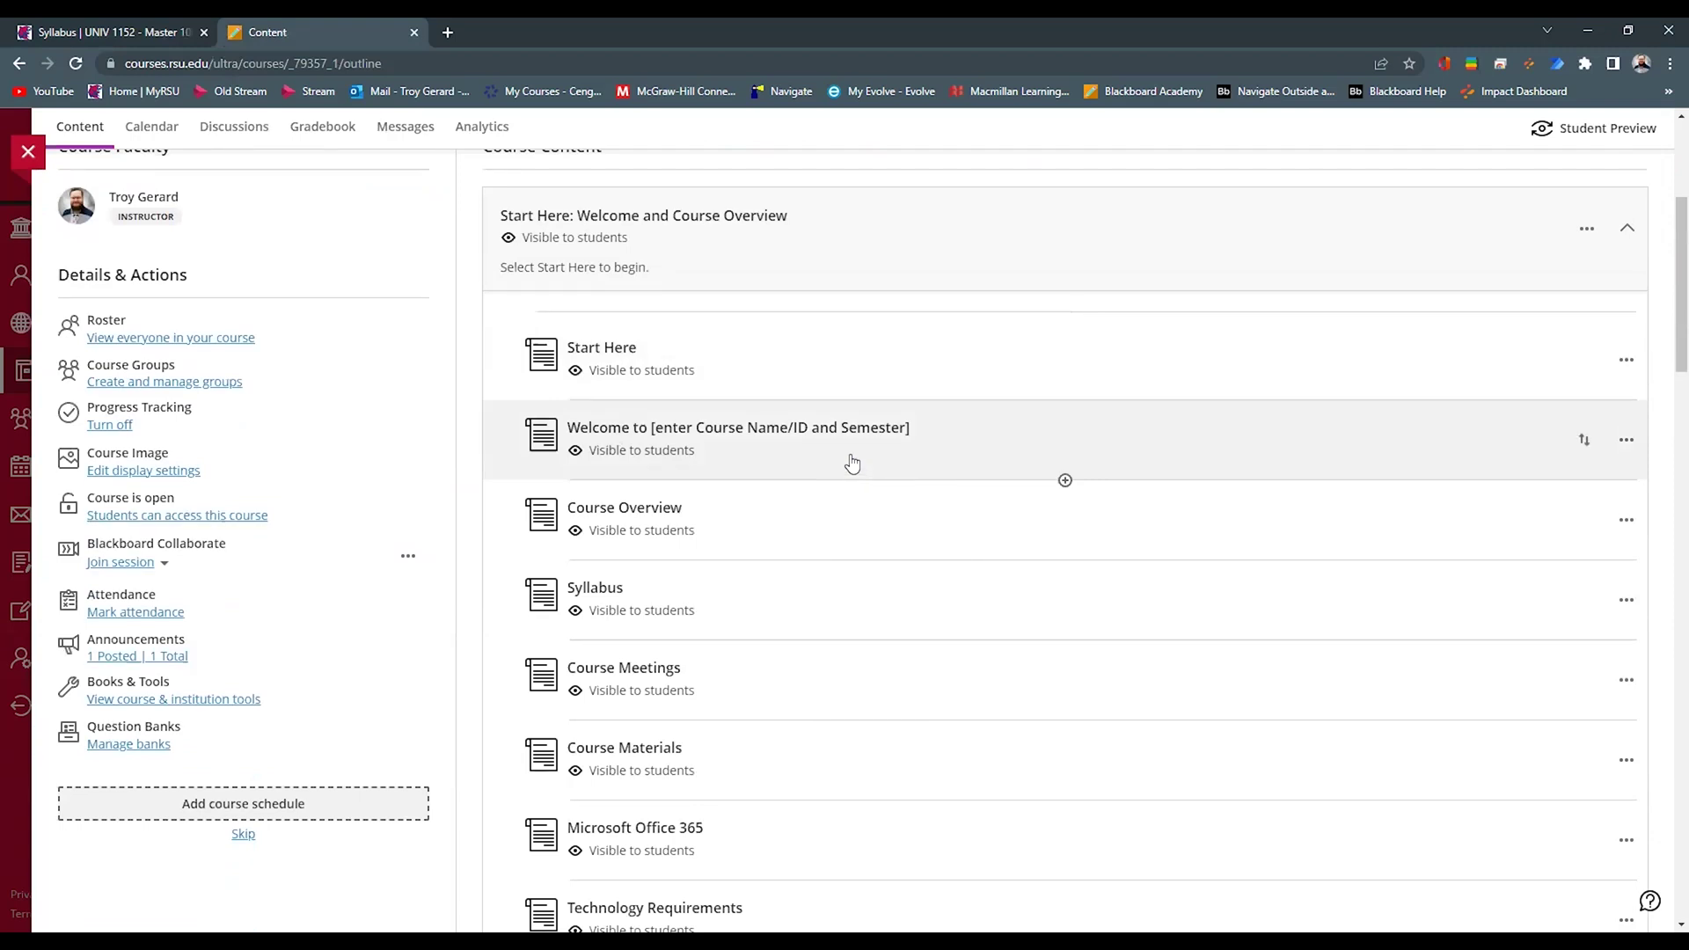
{"action": "scroll", "coordinate": [852, 464], "scroll_direction": "down", "scroll_amount": 1}
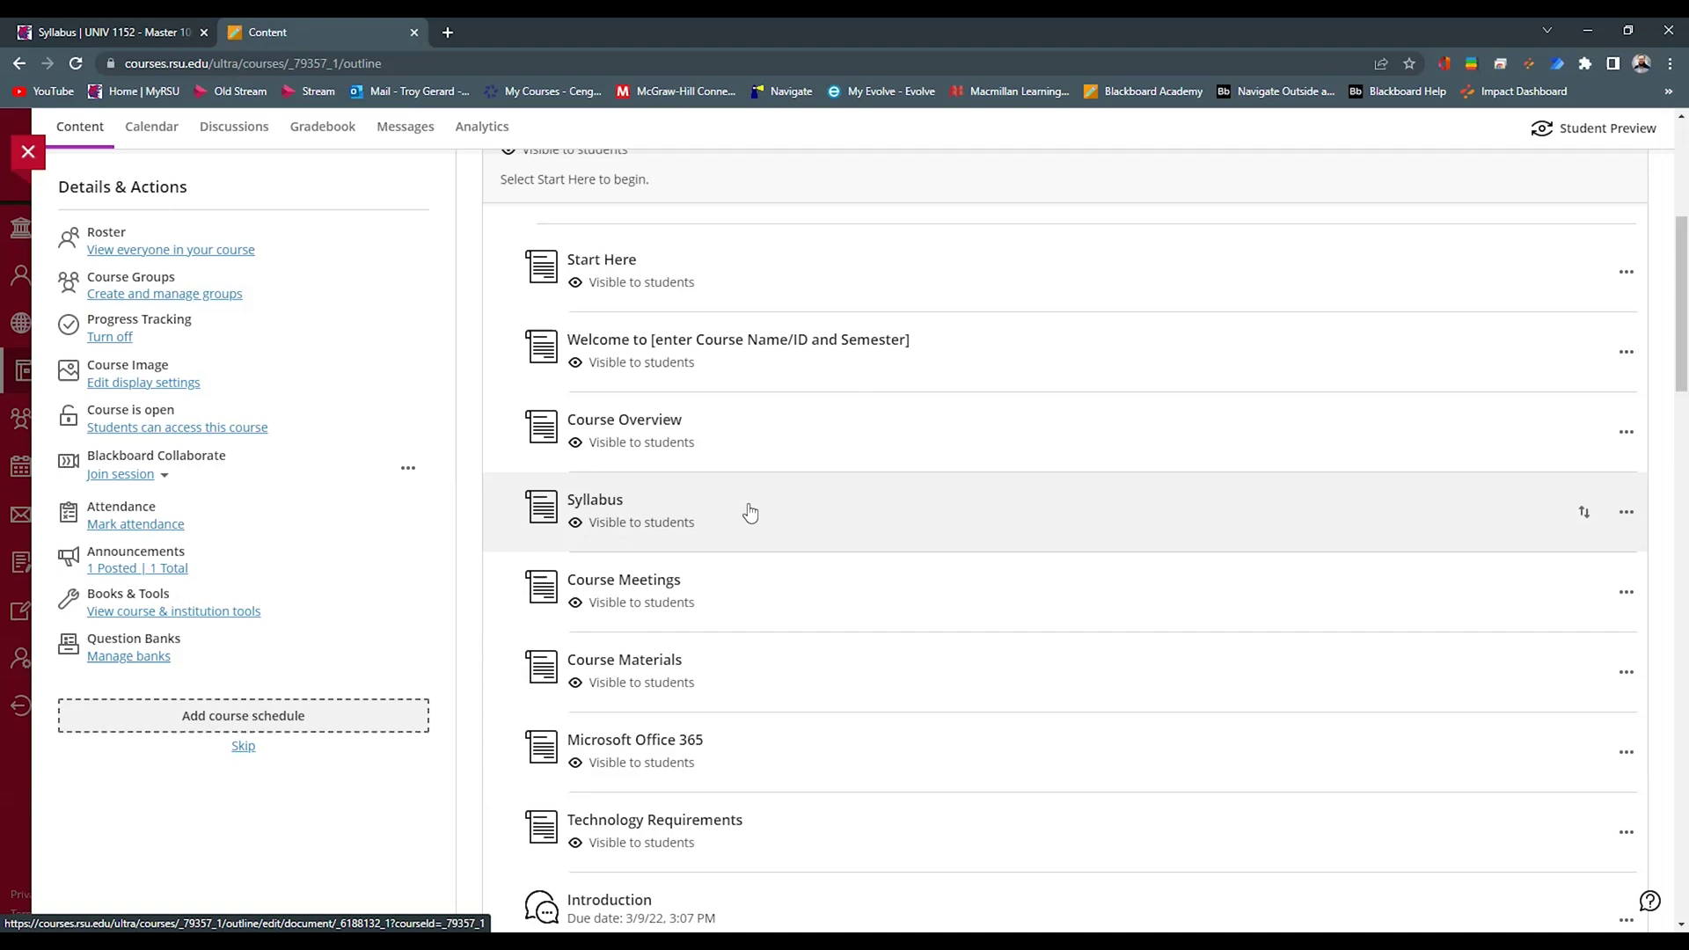
{"action": "left_click", "coordinate": [750, 513]}
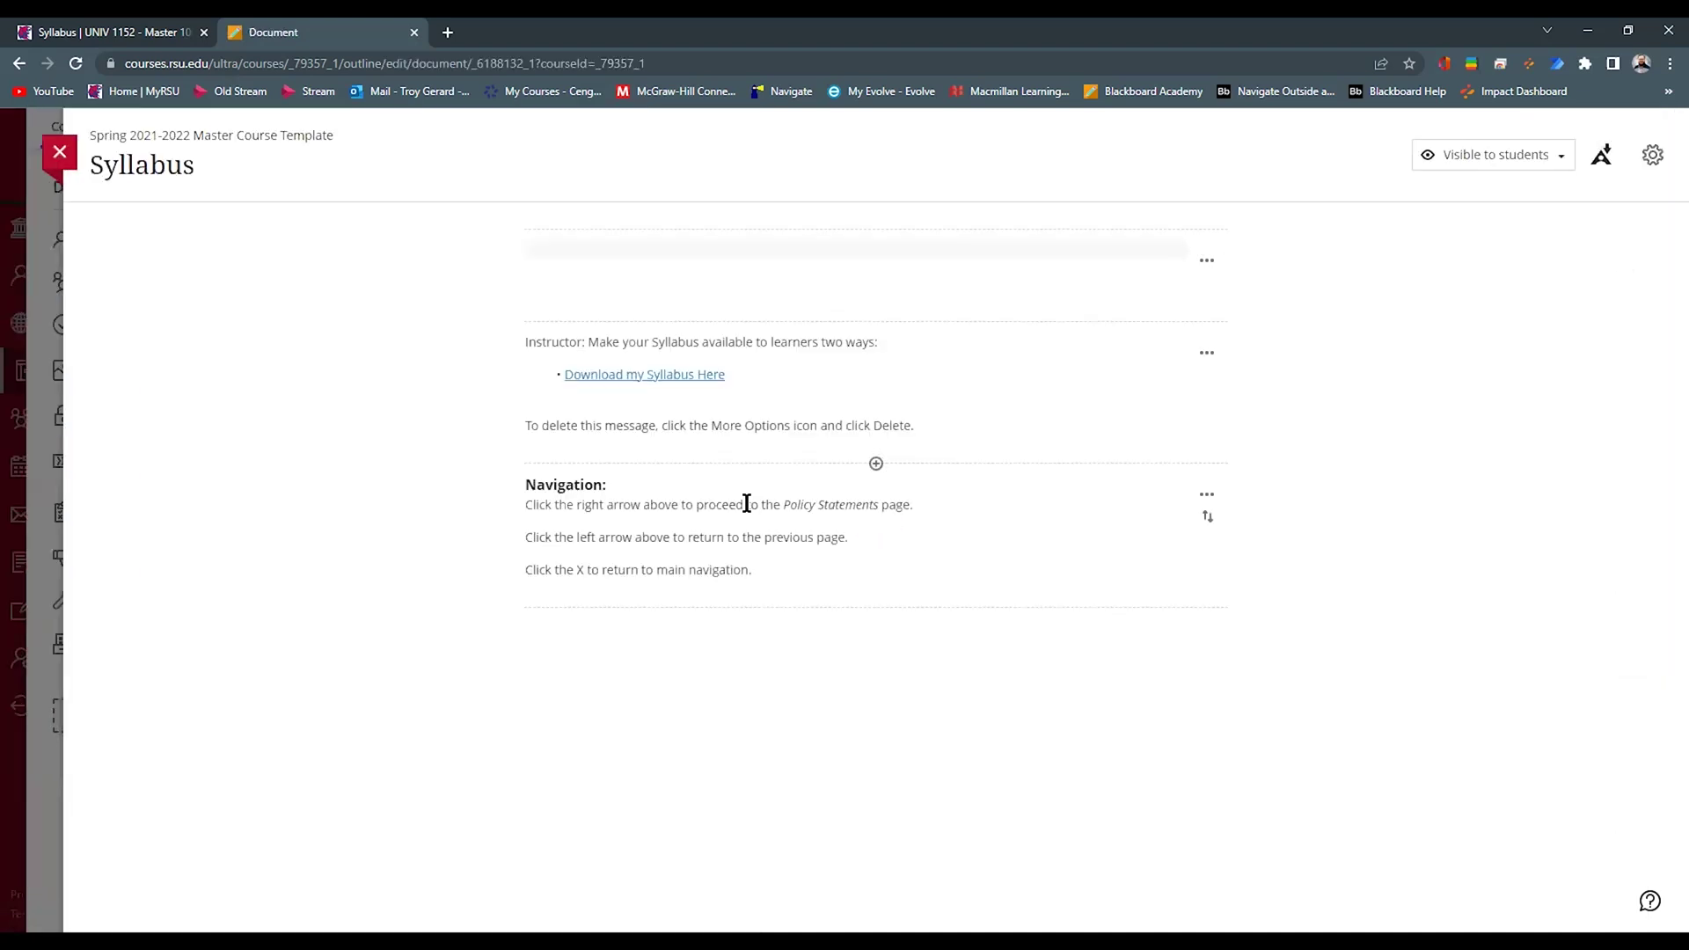
{"action": "left_click_drag", "start_coordinate": [727, 498], "coordinate": [563, 498]}
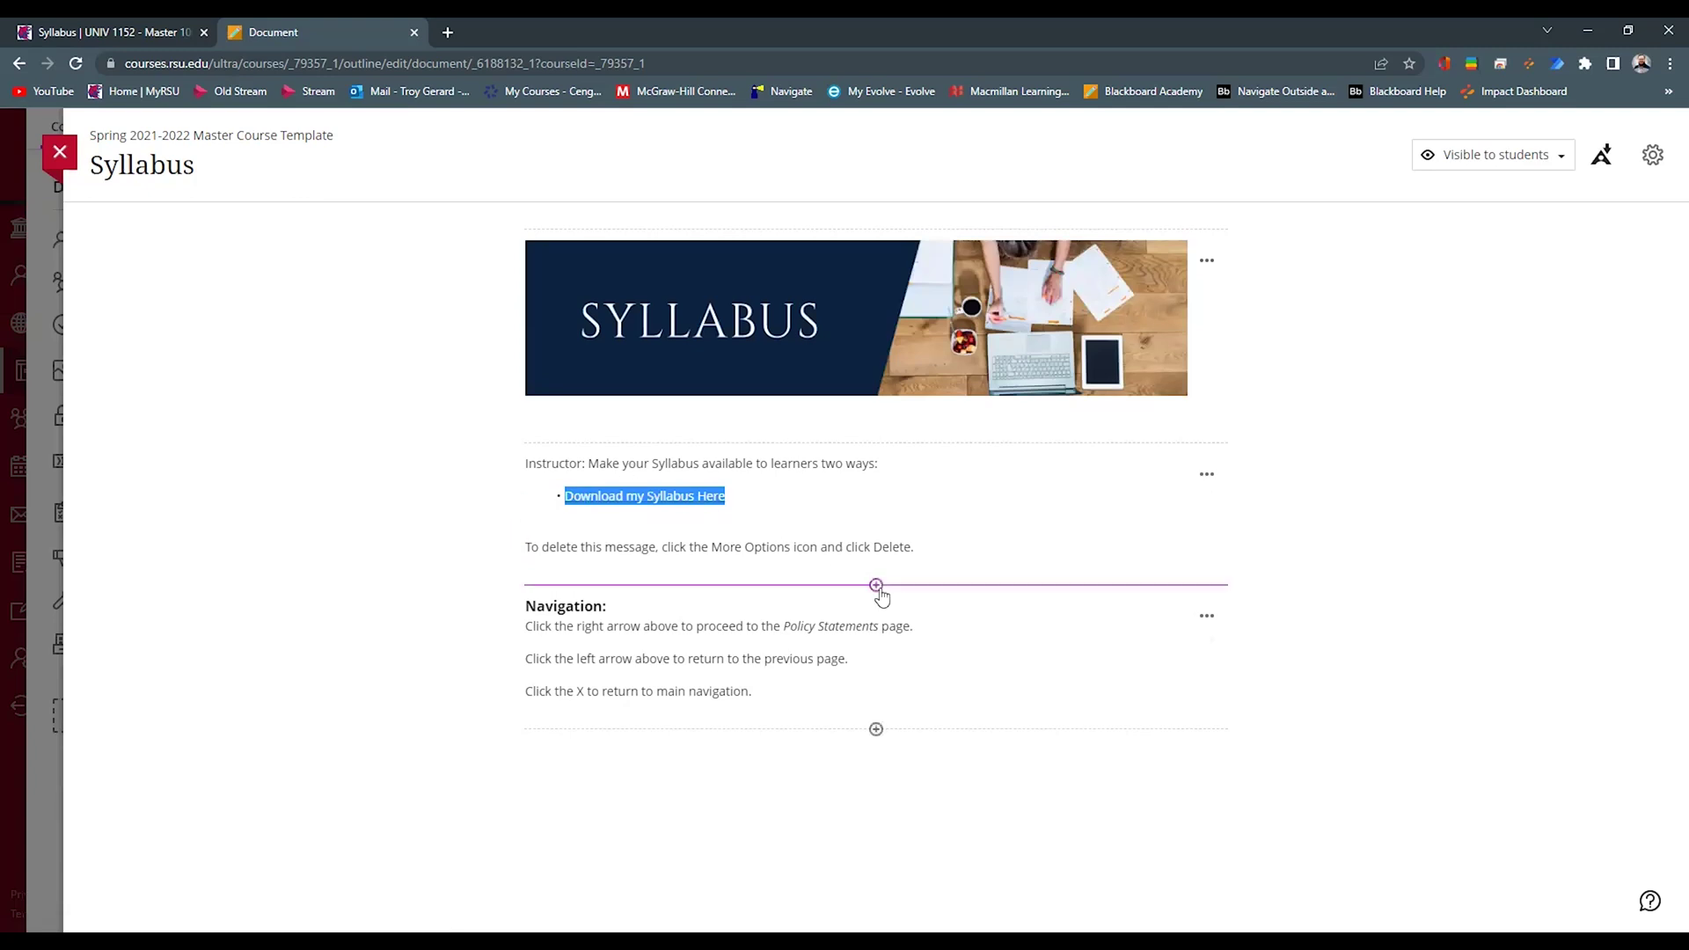
{"action": "left_click", "coordinate": [384, 569]}
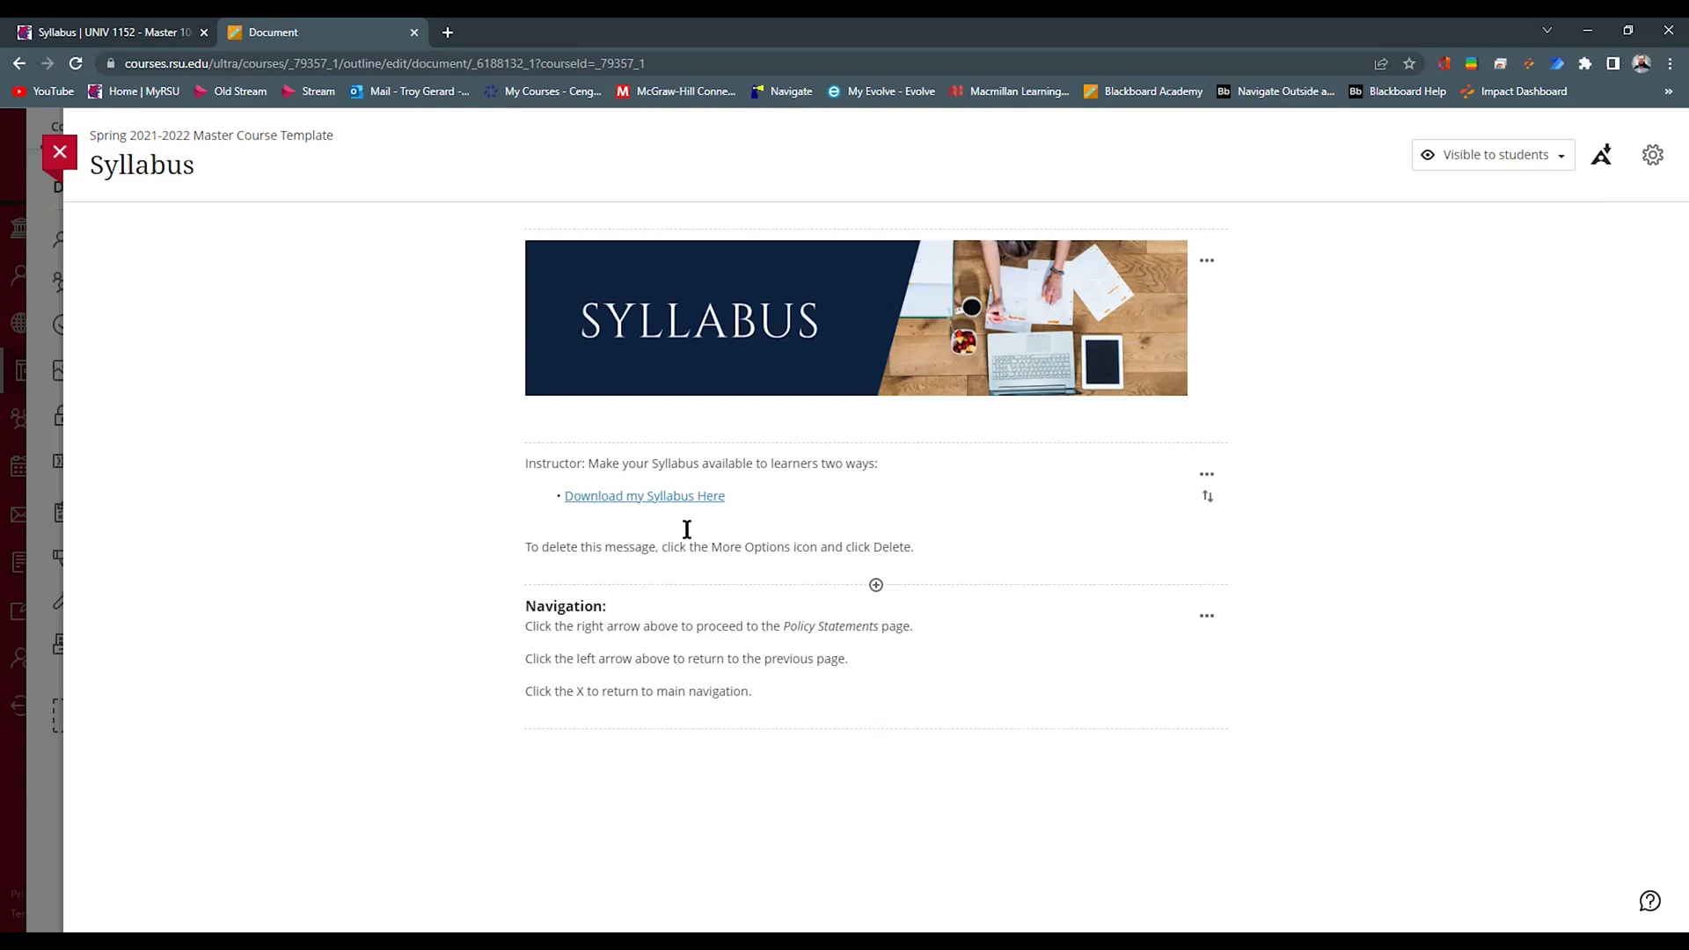
{"action": "left_click", "coordinate": [59, 153]}
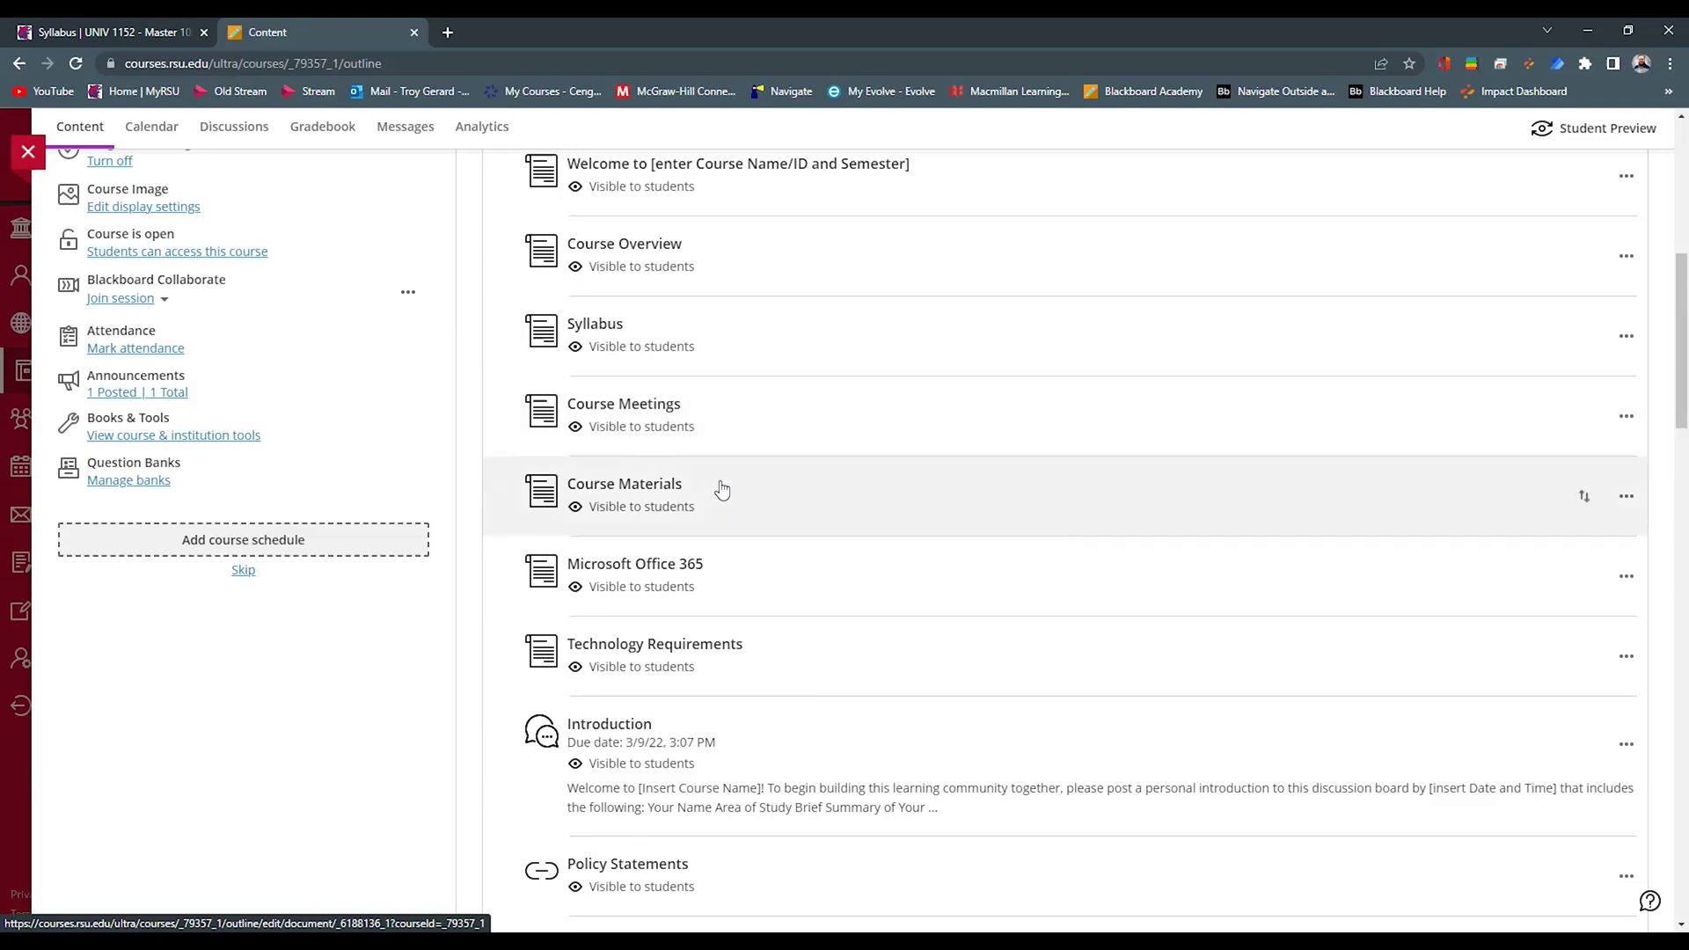
{"action": "scroll", "coordinate": [739, 531], "scroll_direction": "down", "scroll_amount": 1}
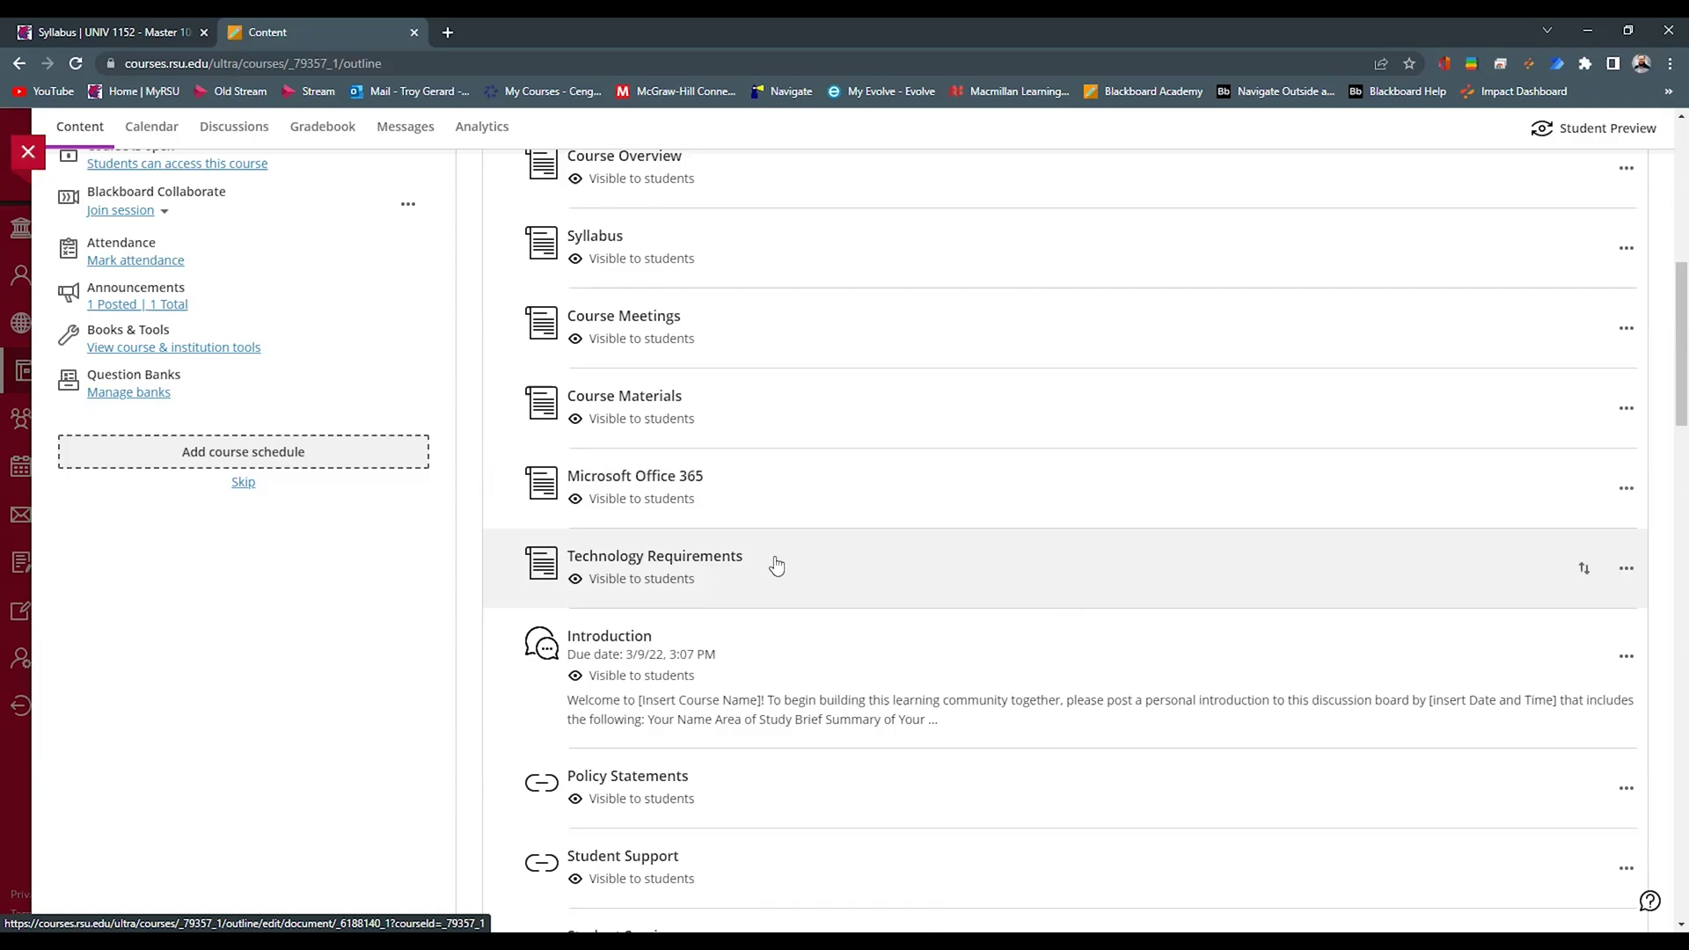
{"action": "scroll", "coordinate": [776, 565], "scroll_direction": "down", "scroll_amount": 2}
{"action": "scroll", "coordinate": [788, 490], "scroll_direction": "down", "scroll_amount": 1}
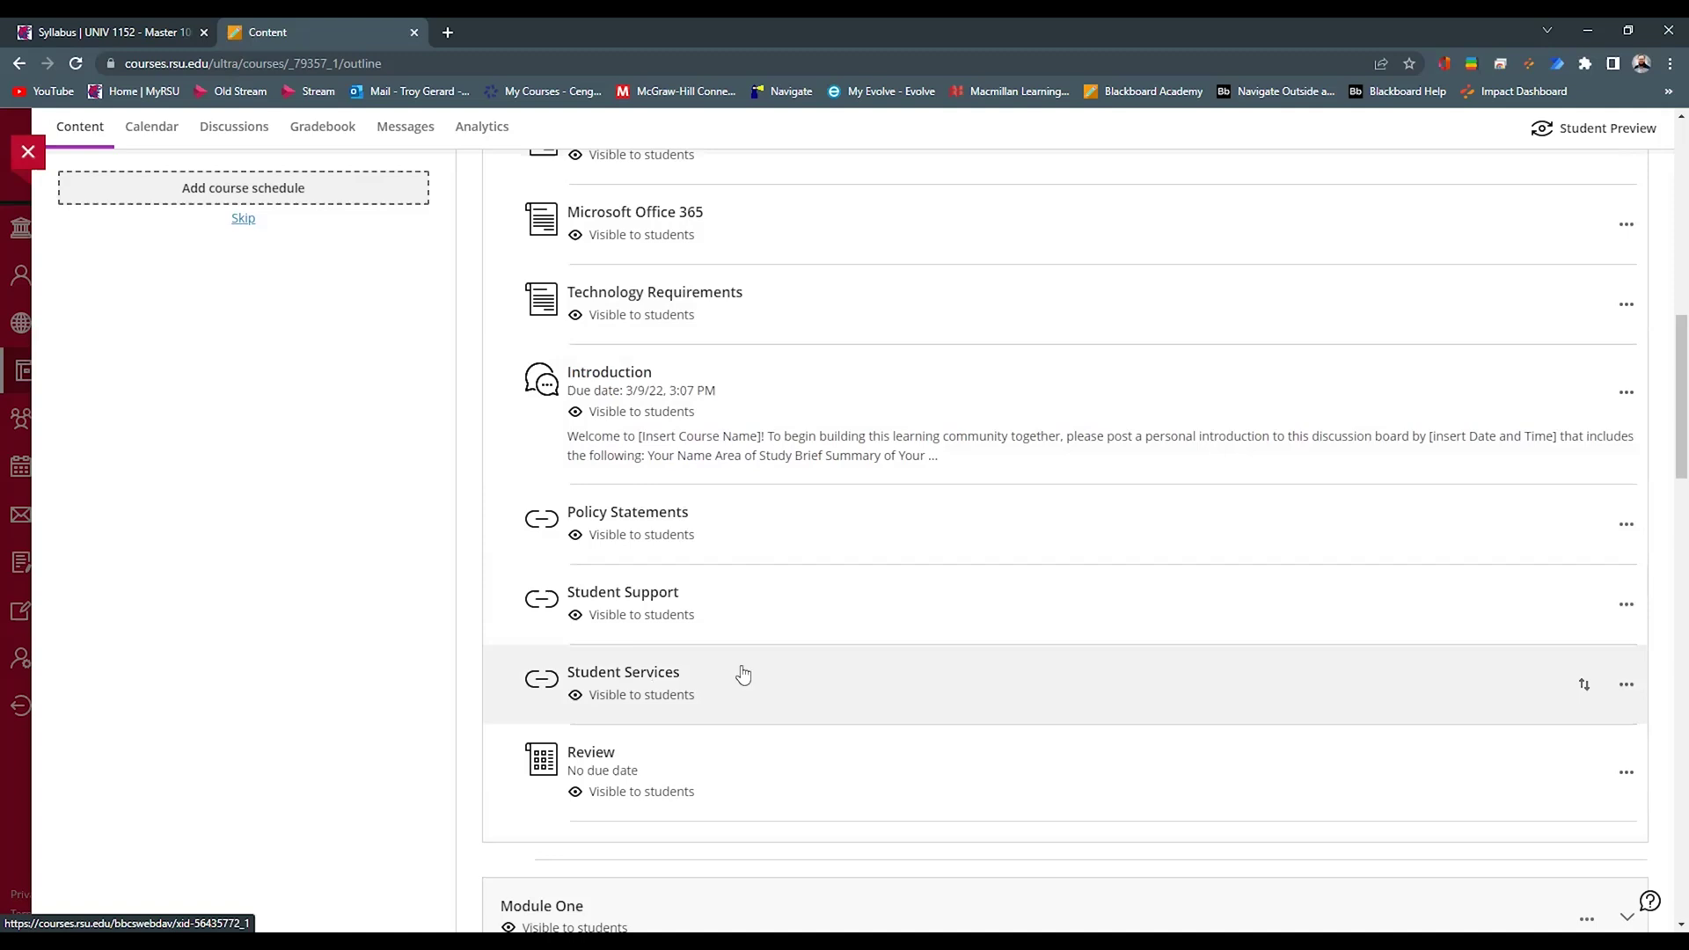
{"action": "left_click", "coordinate": [112, 27]}
Review the MyRSU Institutional Resources page, then return to the Blackboard course content outline.
{"action": "scroll", "coordinate": [145, 479], "scroll_direction": "down", "scroll_amount": 2}
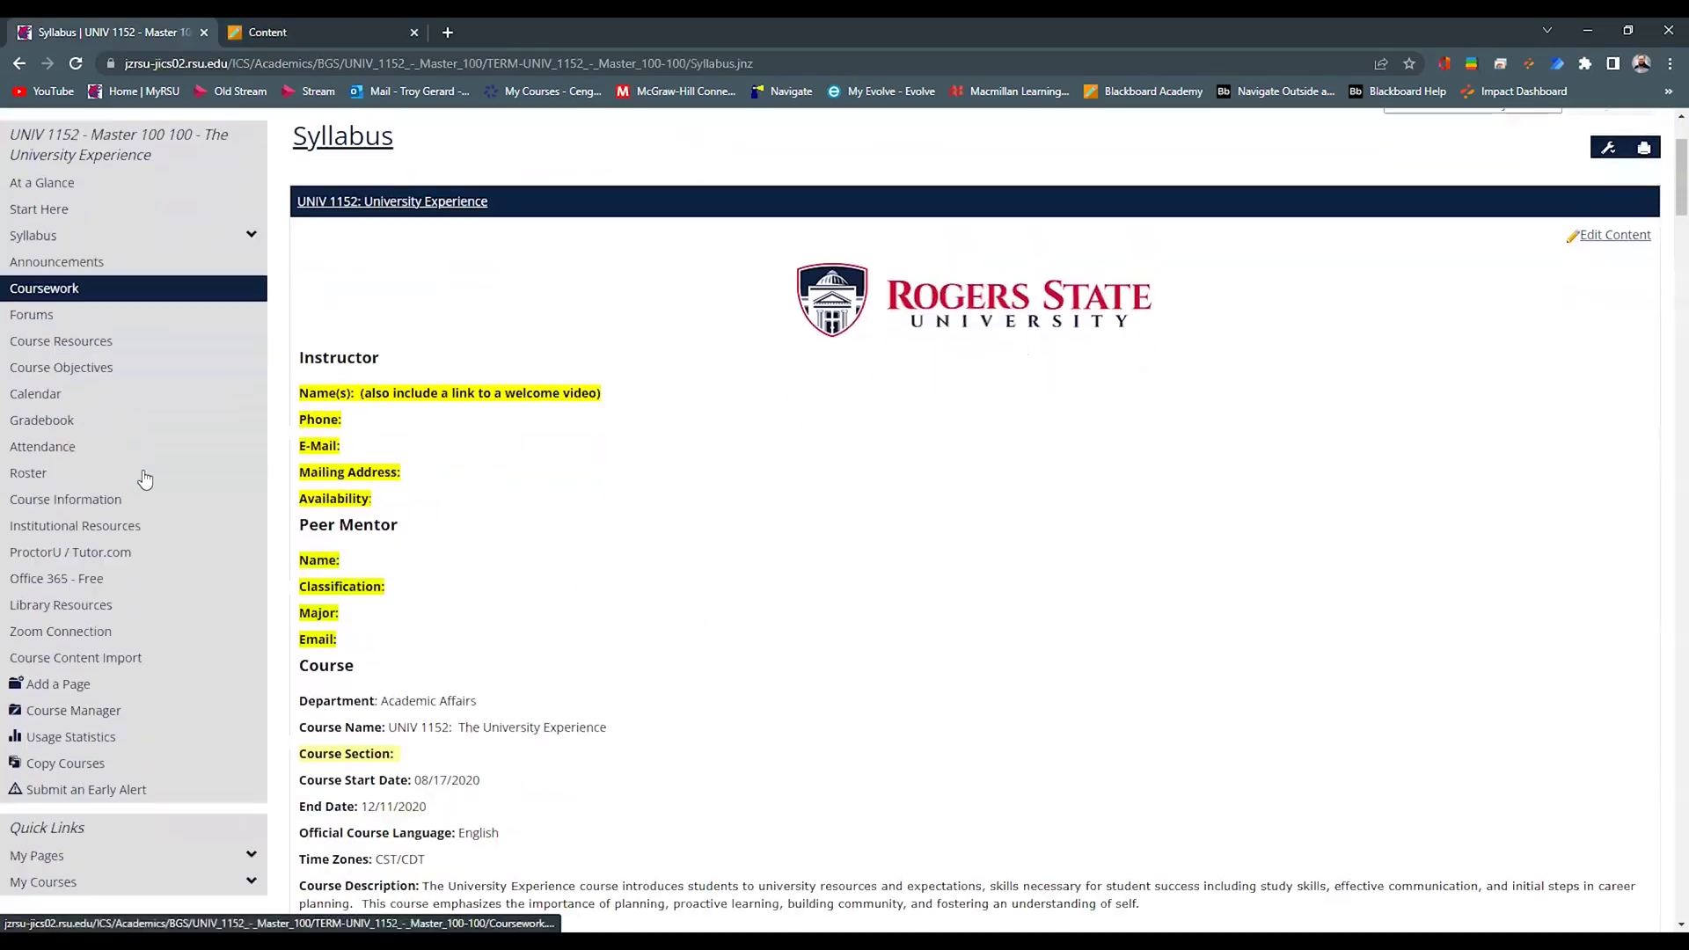
{"action": "left_click", "coordinate": [106, 524]}
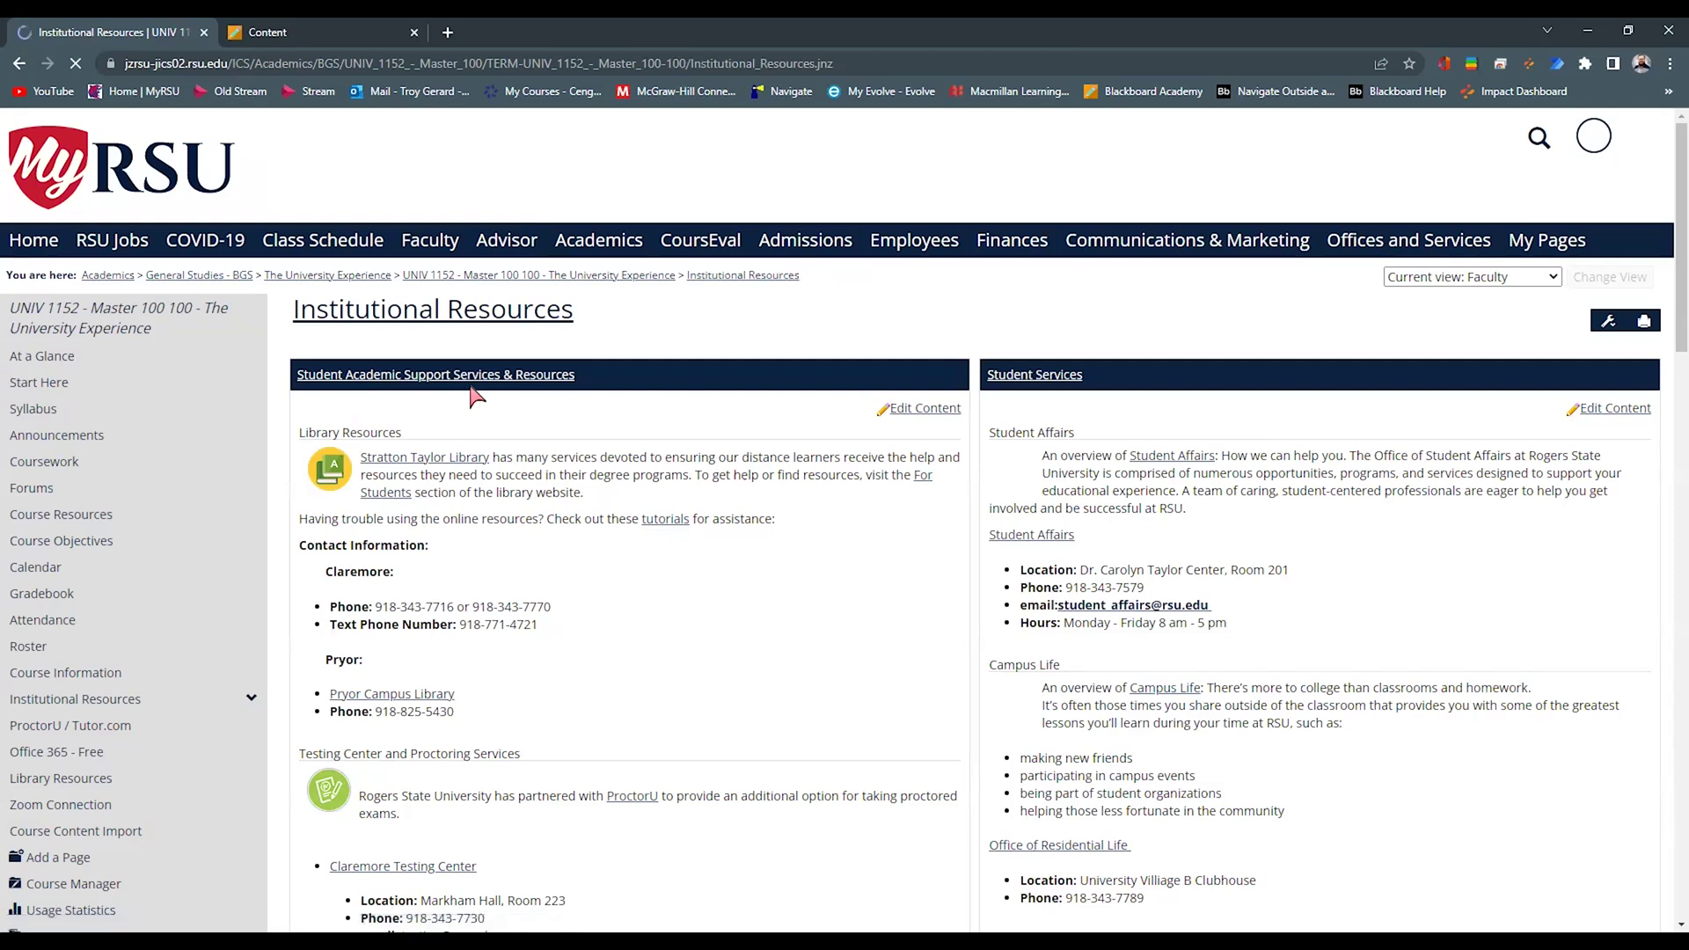
{"action": "scroll", "coordinate": [892, 547], "scroll_direction": "down", "scroll_amount": 4}
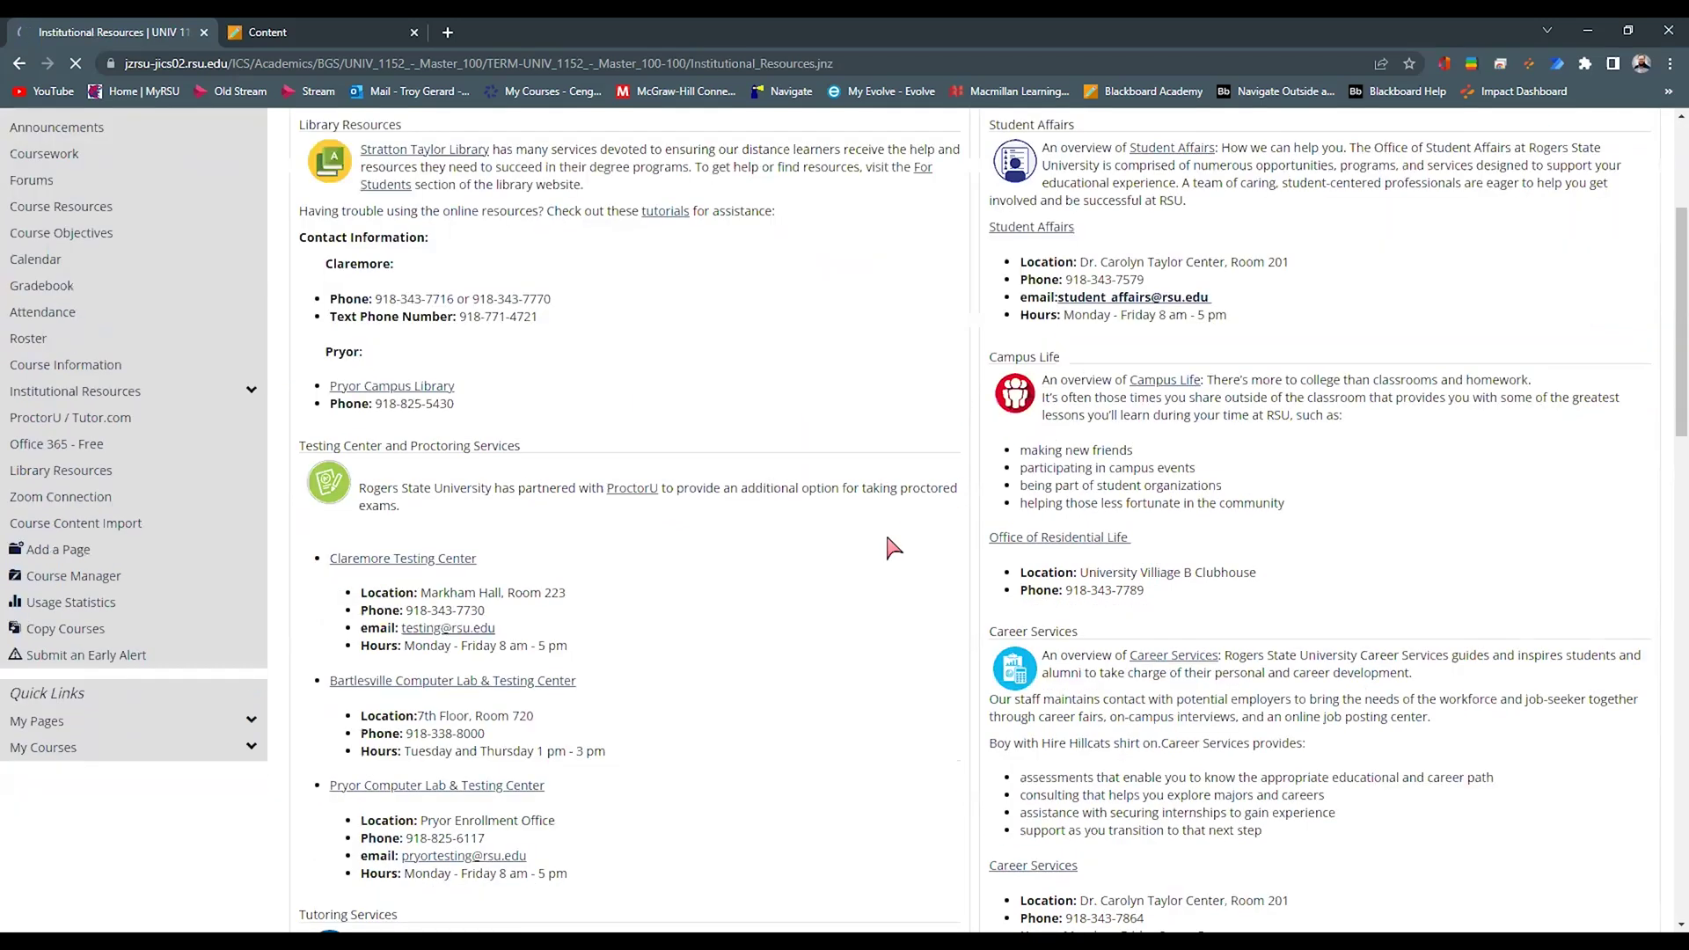
{"action": "scroll", "coordinate": [1012, 546], "scroll_direction": "down", "scroll_amount": 8}
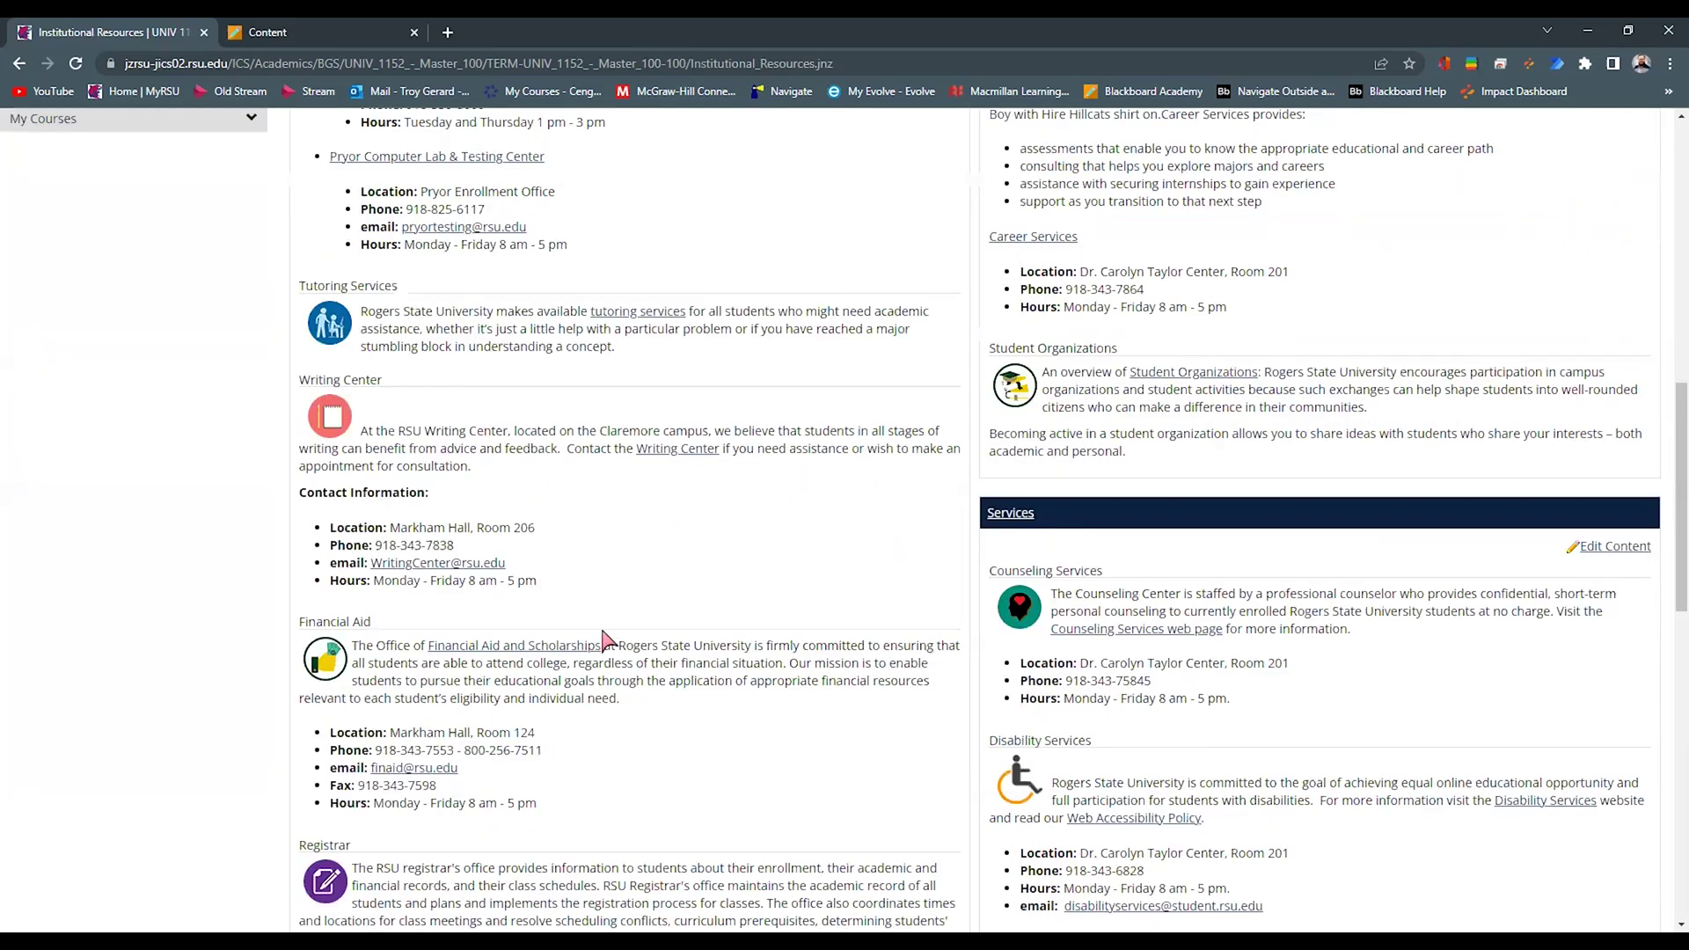
{"action": "scroll", "coordinate": [605, 642], "scroll_direction": "up", "scroll_amount": 6}
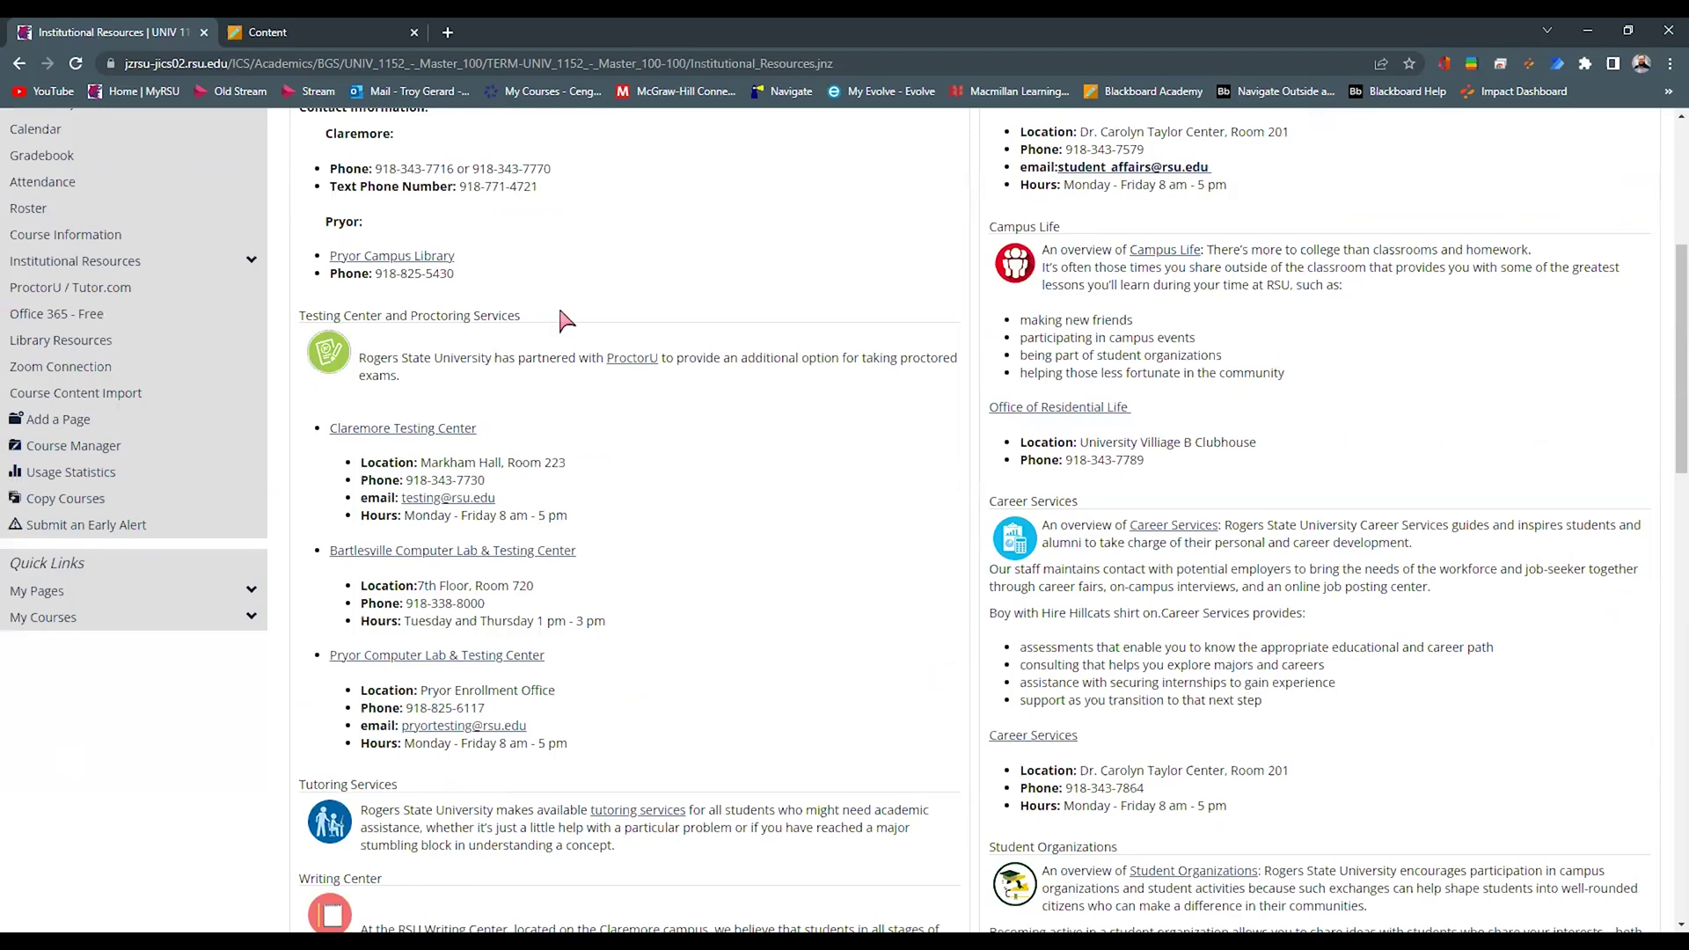
{"action": "scroll", "coordinate": [566, 320], "scroll_direction": "up", "scroll_amount": 4}
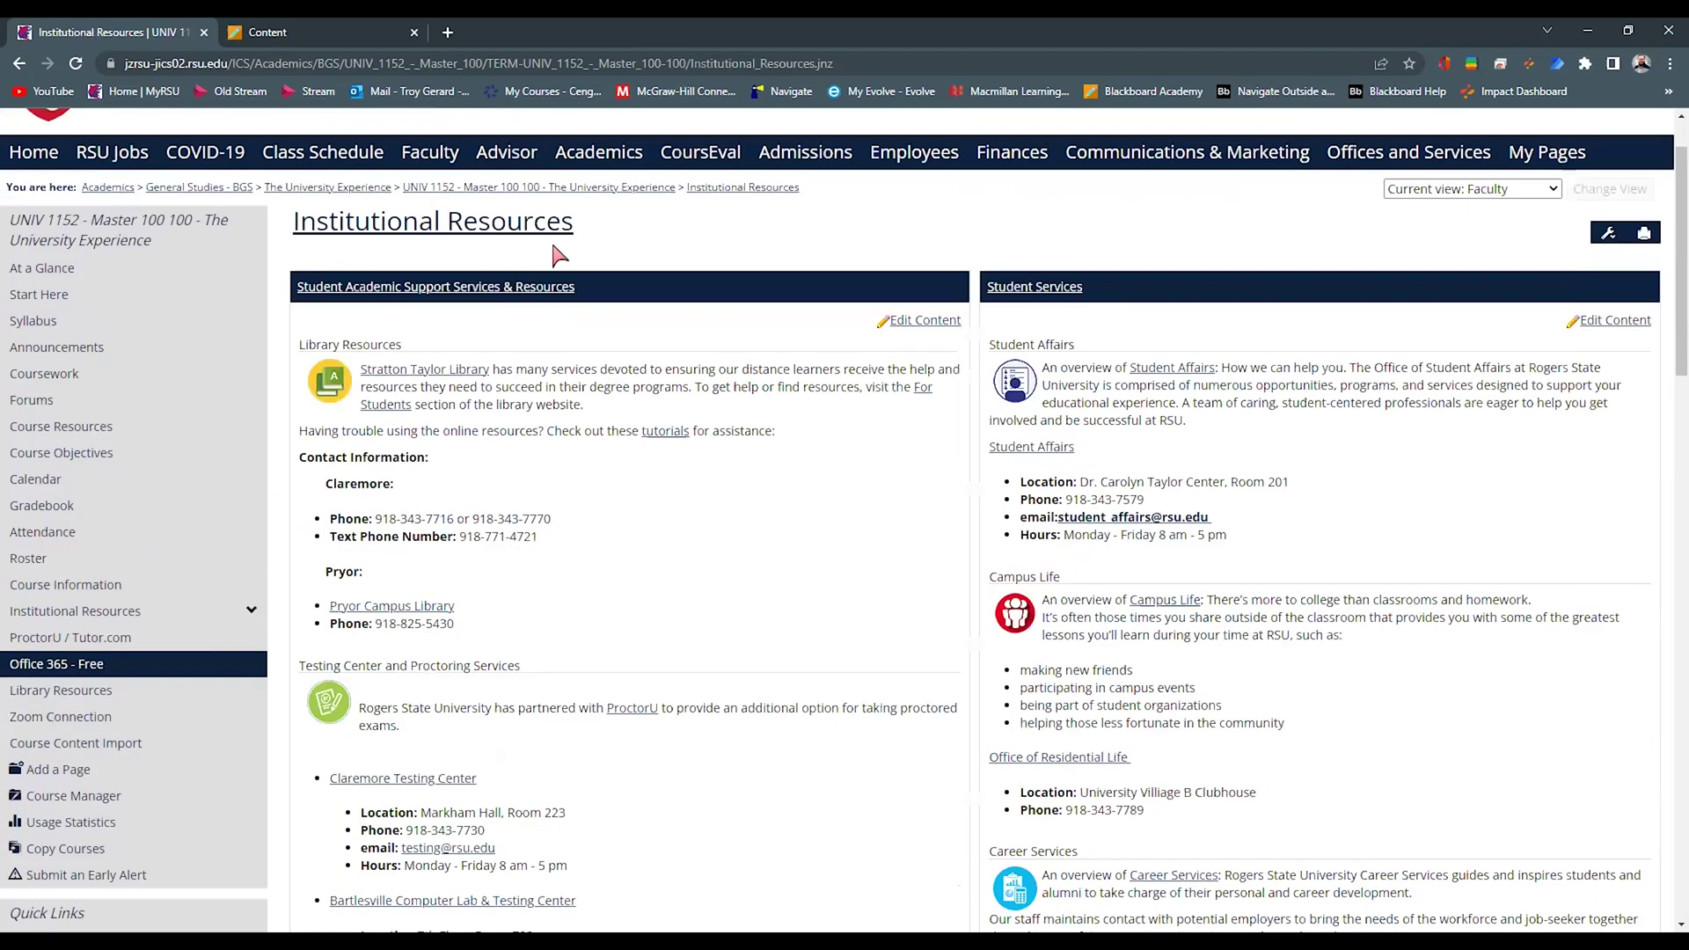
{"action": "left_click", "coordinate": [312, 20]}
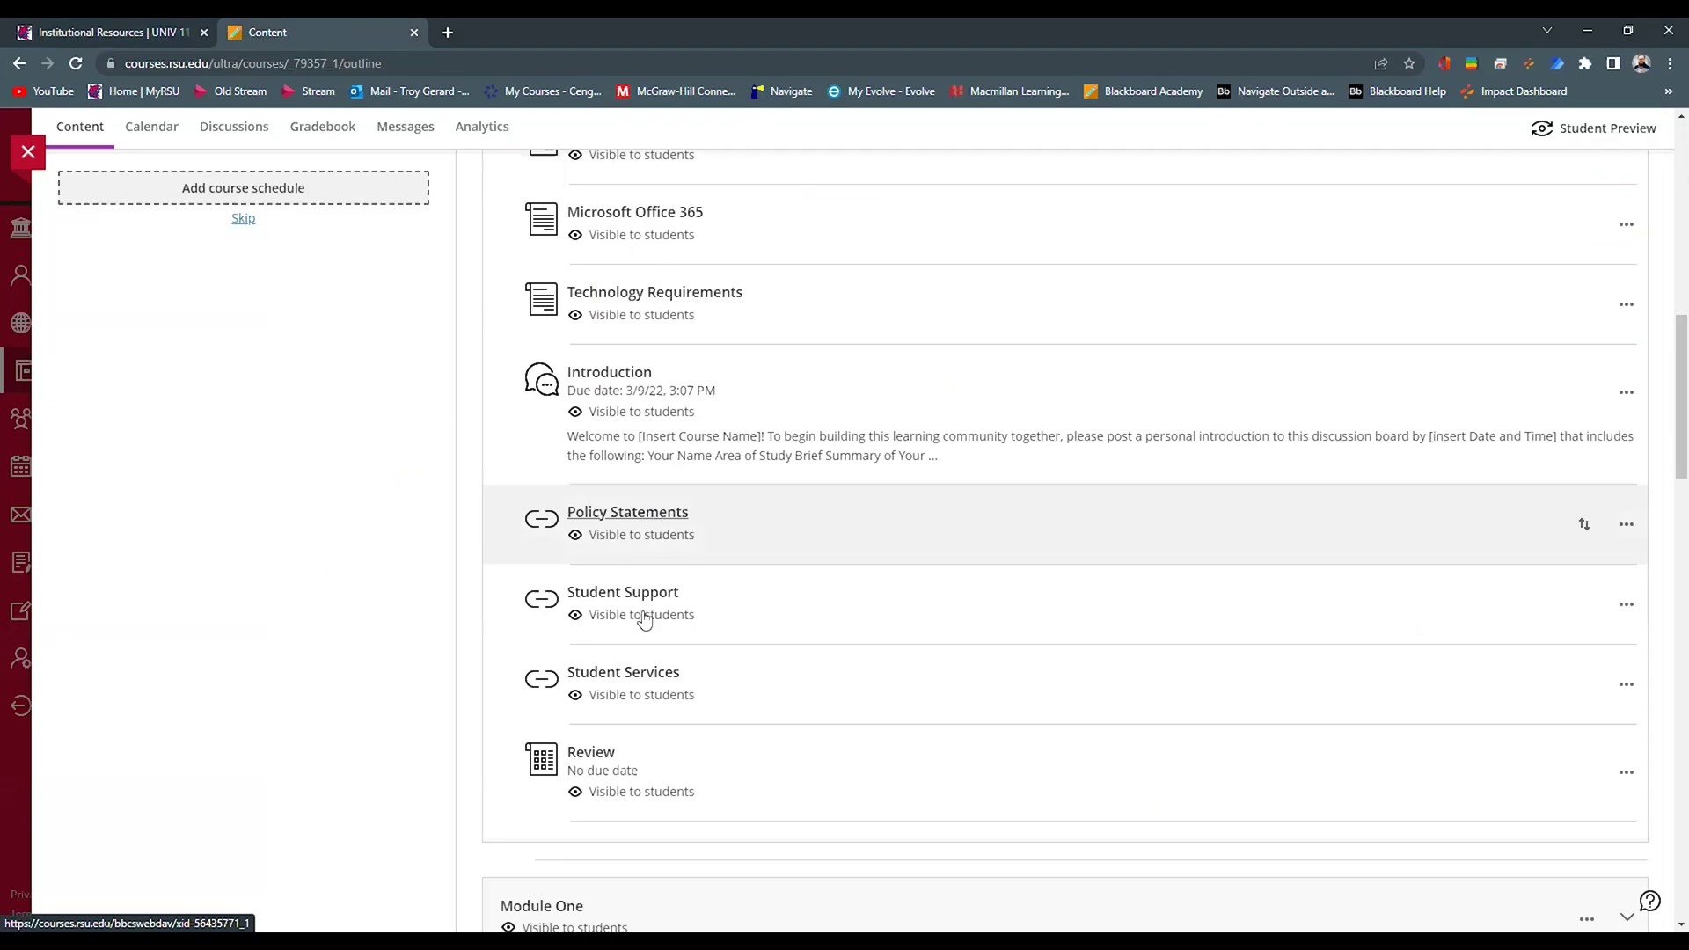
{"action": "scroll", "coordinate": [634, 691], "scroll_direction": "down", "scroll_amount": 2}
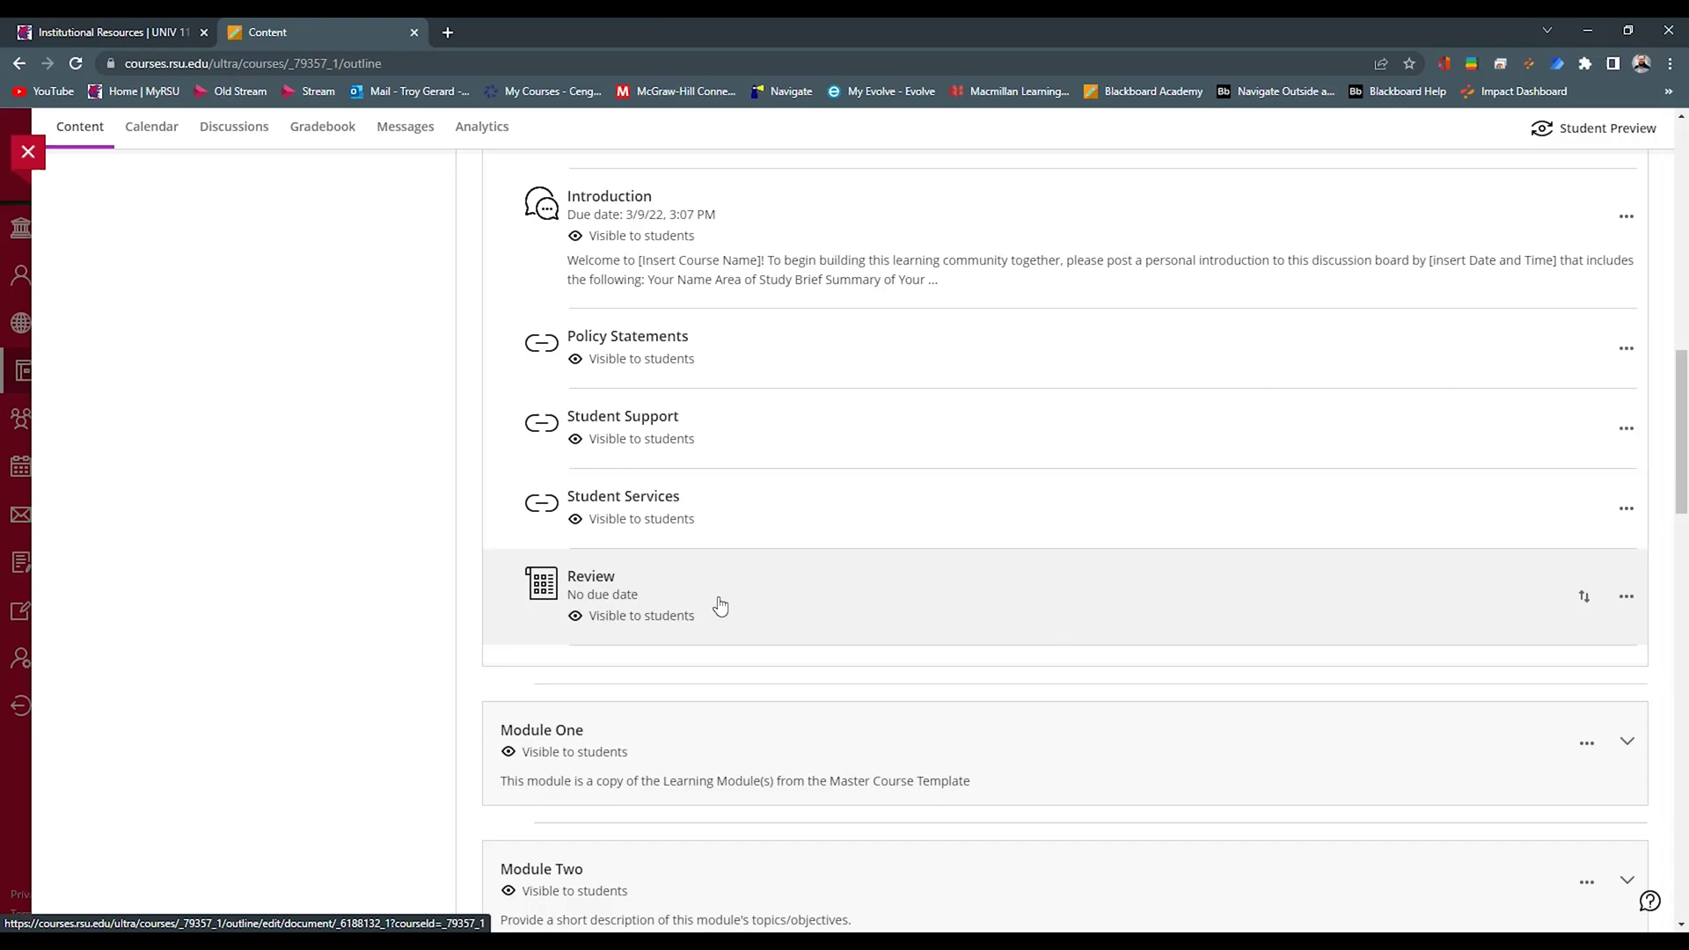
{"action": "scroll", "coordinate": [726, 598], "scroll_direction": "up", "scroll_amount": 1}
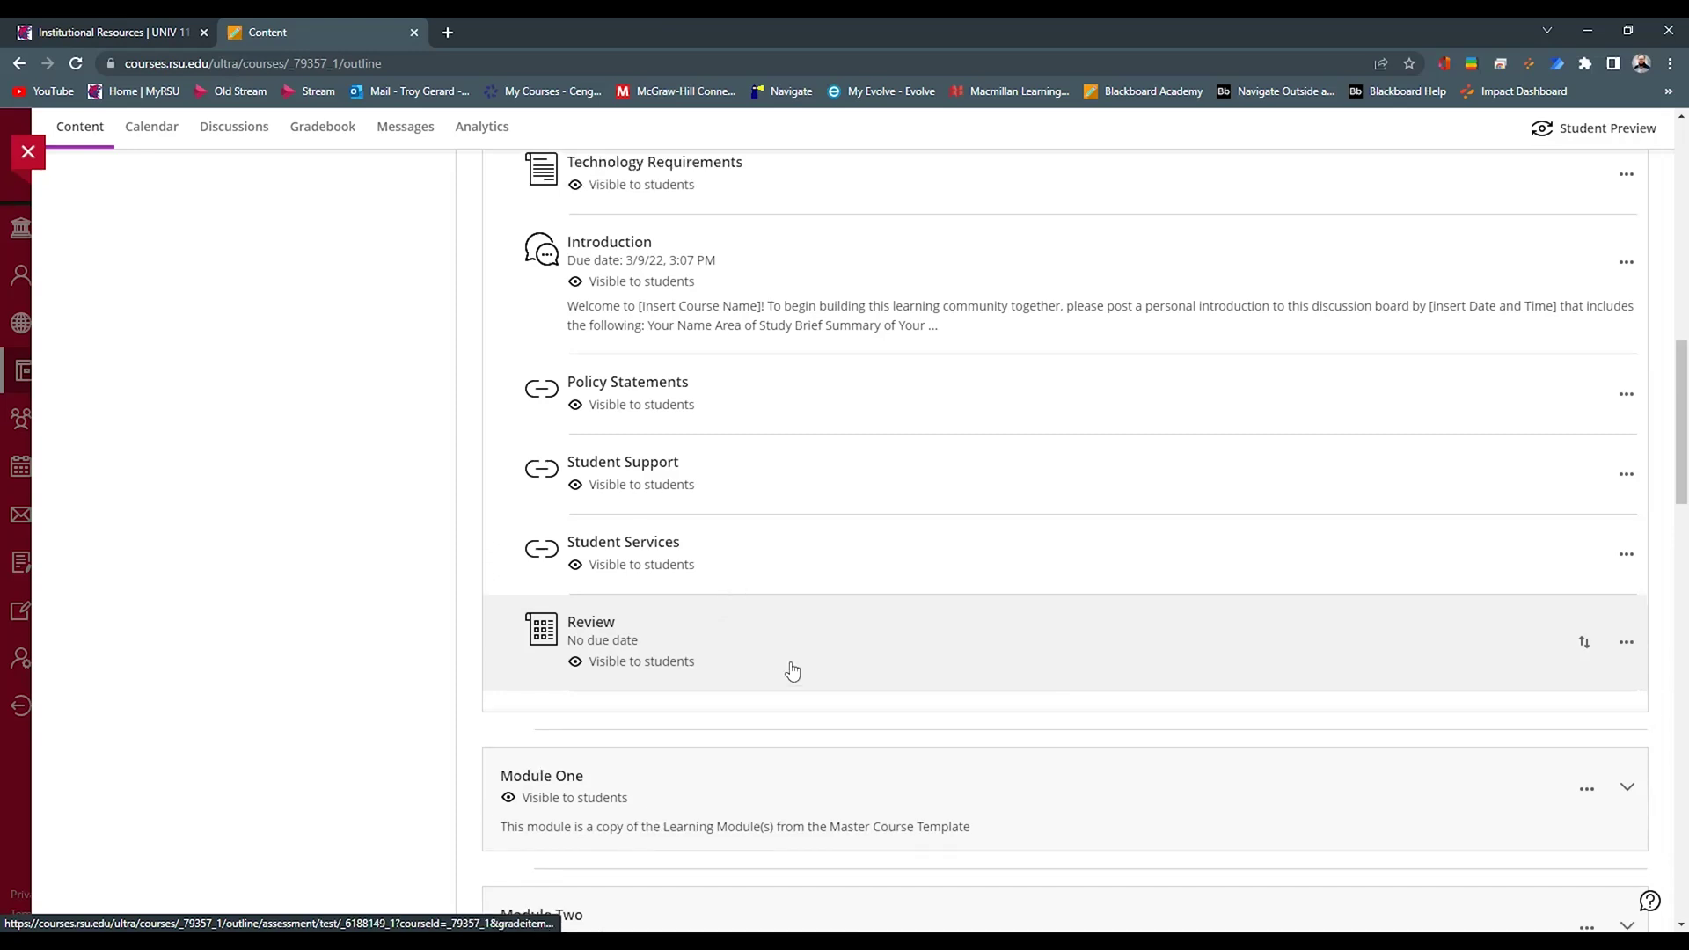
{"action": "scroll", "coordinate": [793, 672], "scroll_direction": "up", "scroll_amount": 6}
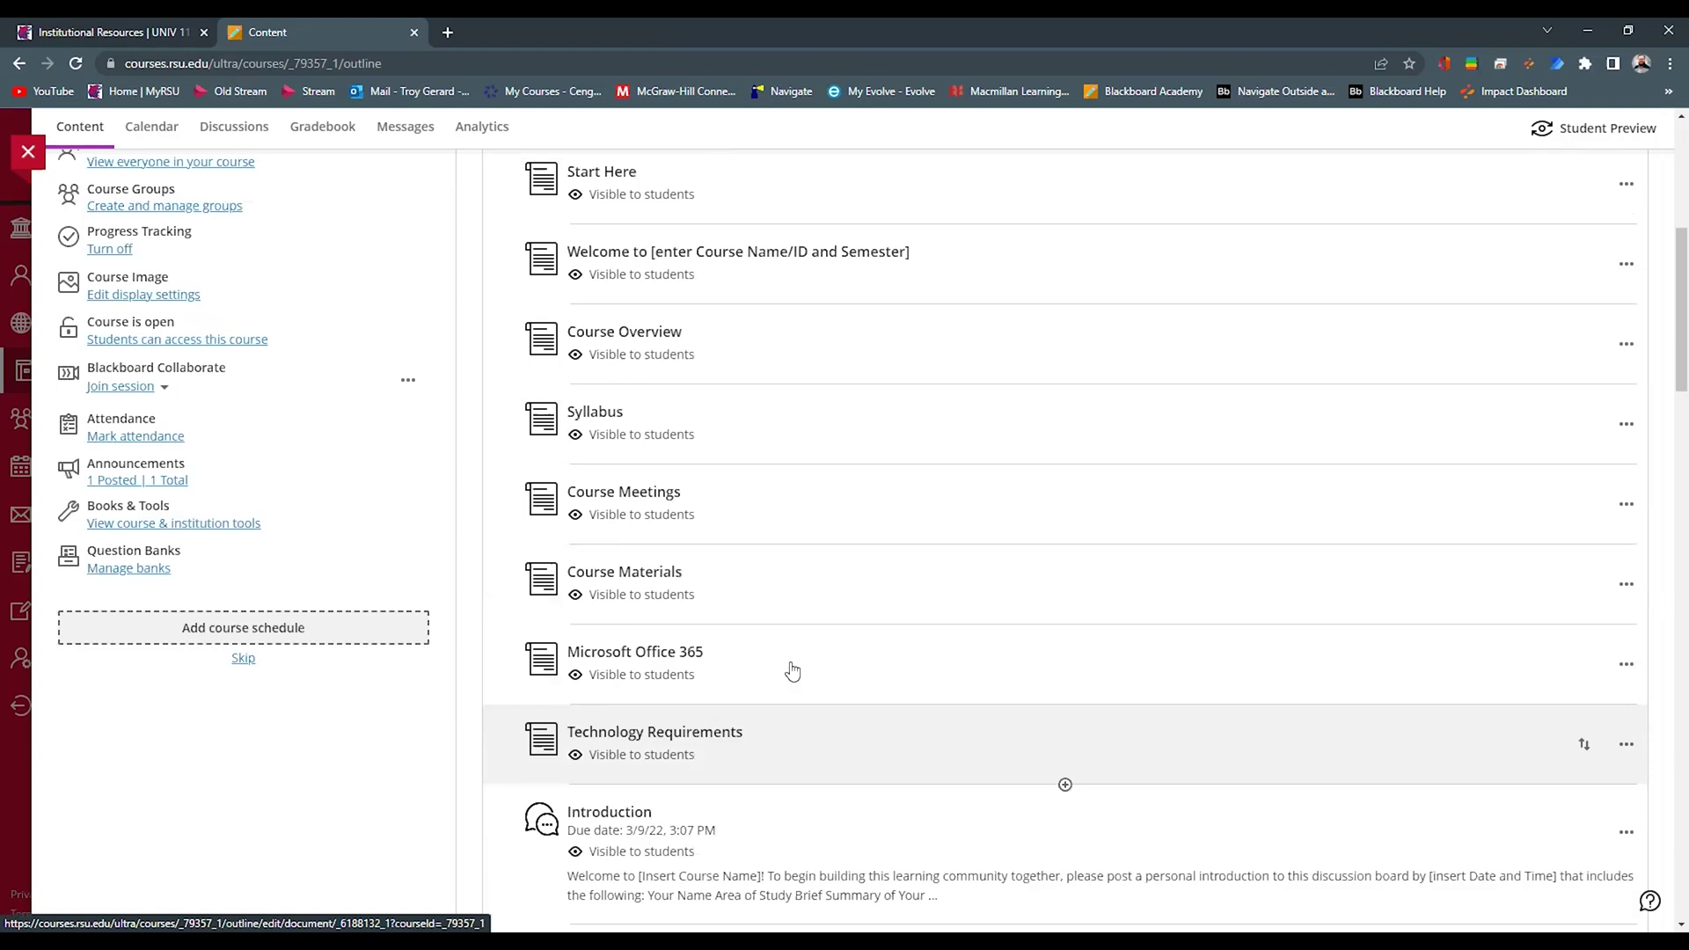
{"action": "scroll", "coordinate": [788, 681], "scroll_direction": "up", "scroll_amount": 2}
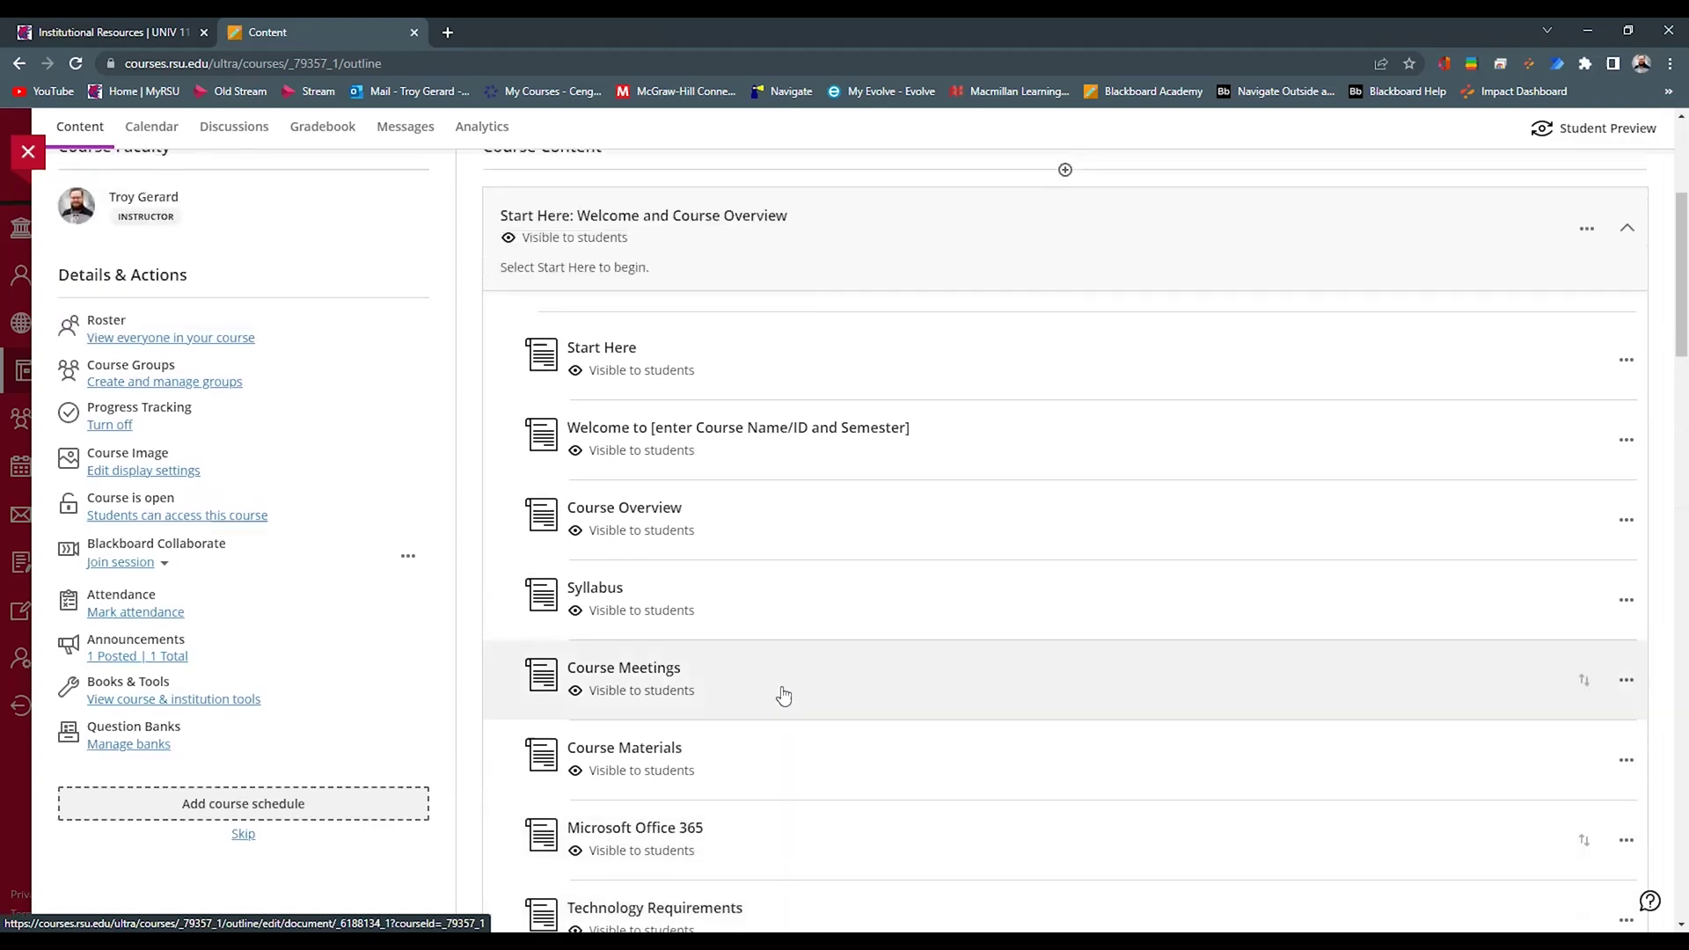
Collapse Start Here and select Unit 1's overview and learning objectives on the MyRSU Coursework page.
{"action": "left_click", "coordinate": [817, 258]}
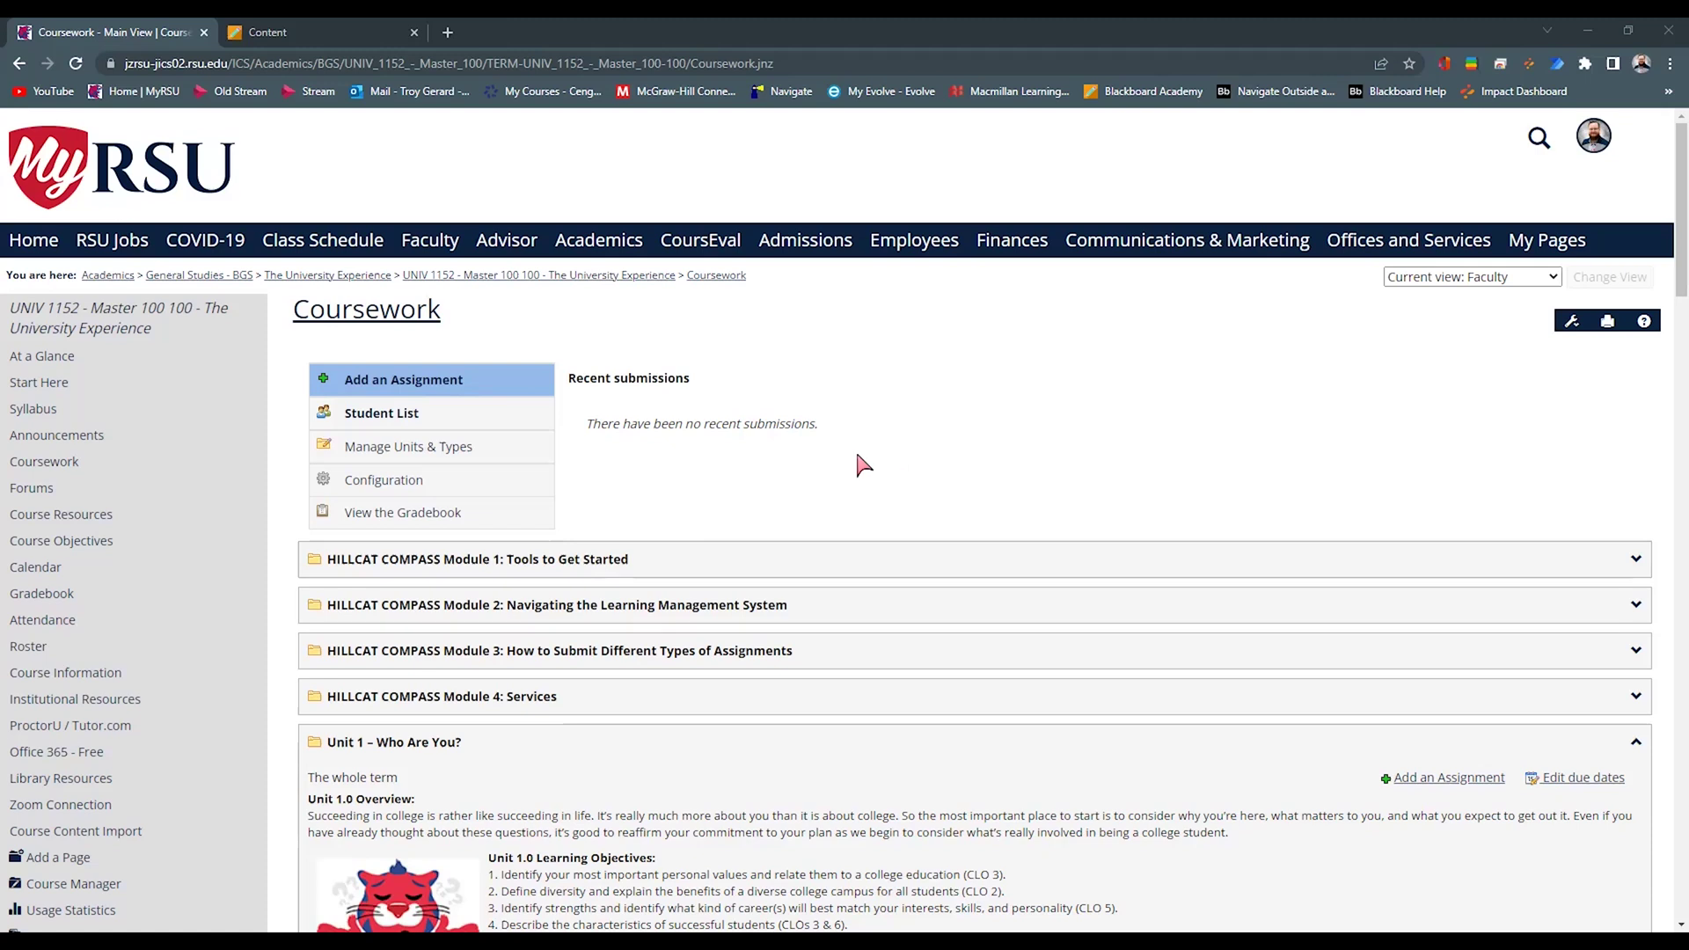
{"action": "scroll", "coordinate": [862, 462], "scroll_direction": "down", "scroll_amount": 3}
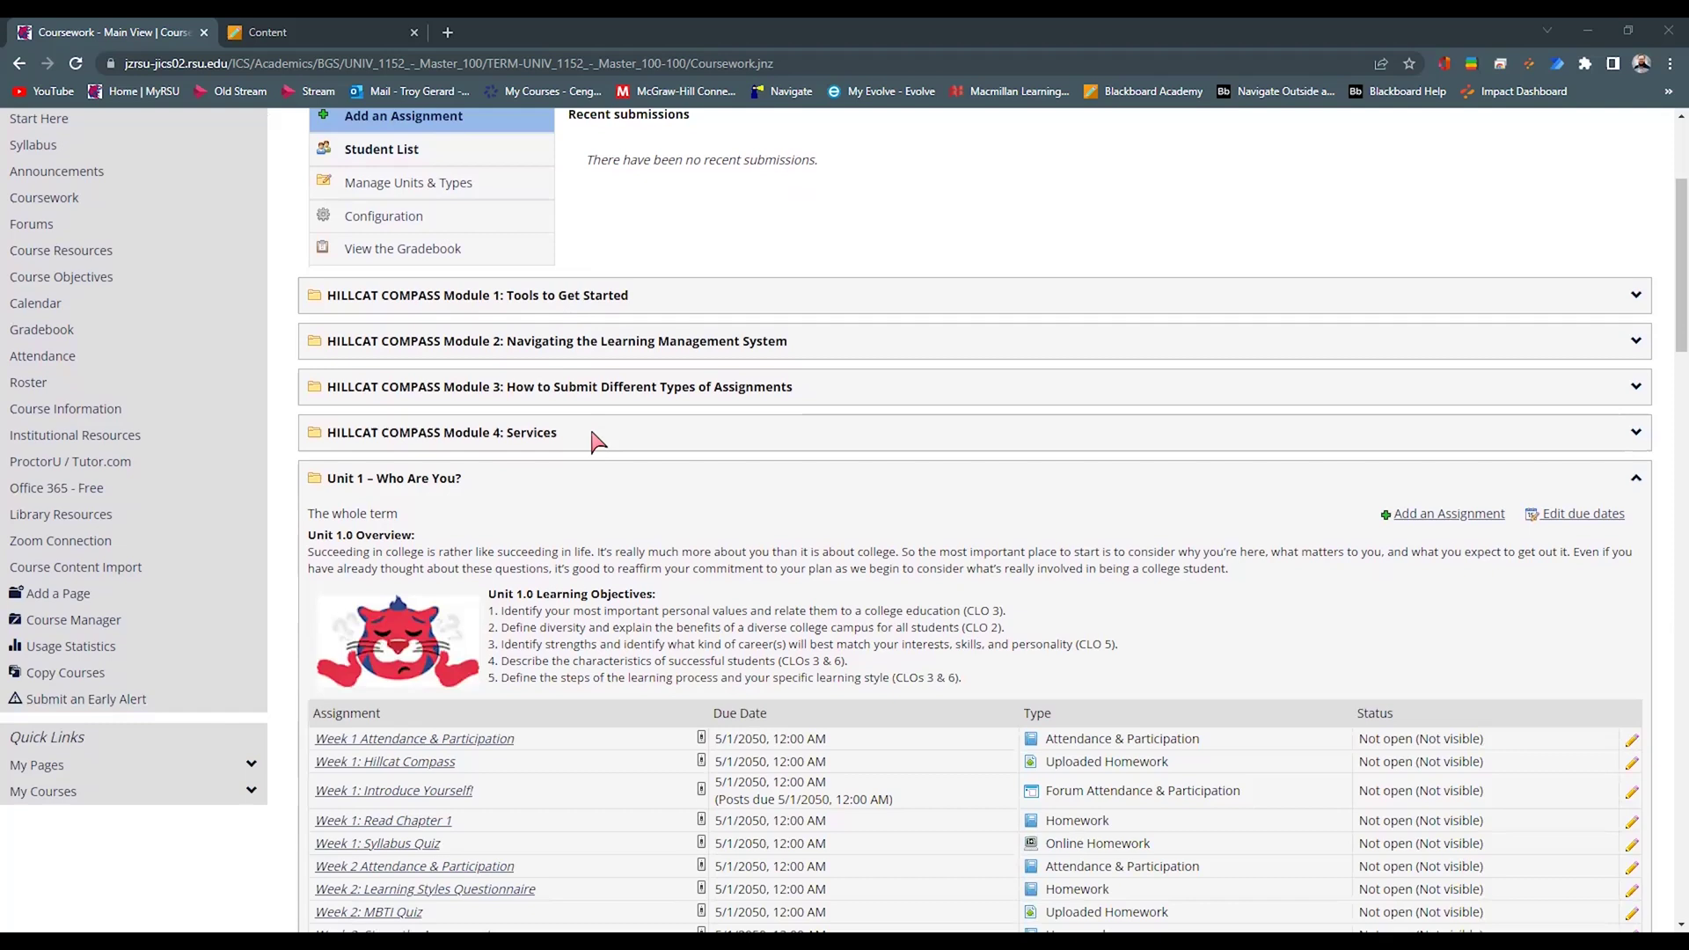
{"action": "scroll", "coordinate": [598, 440], "scroll_direction": "down", "scroll_amount": 1}
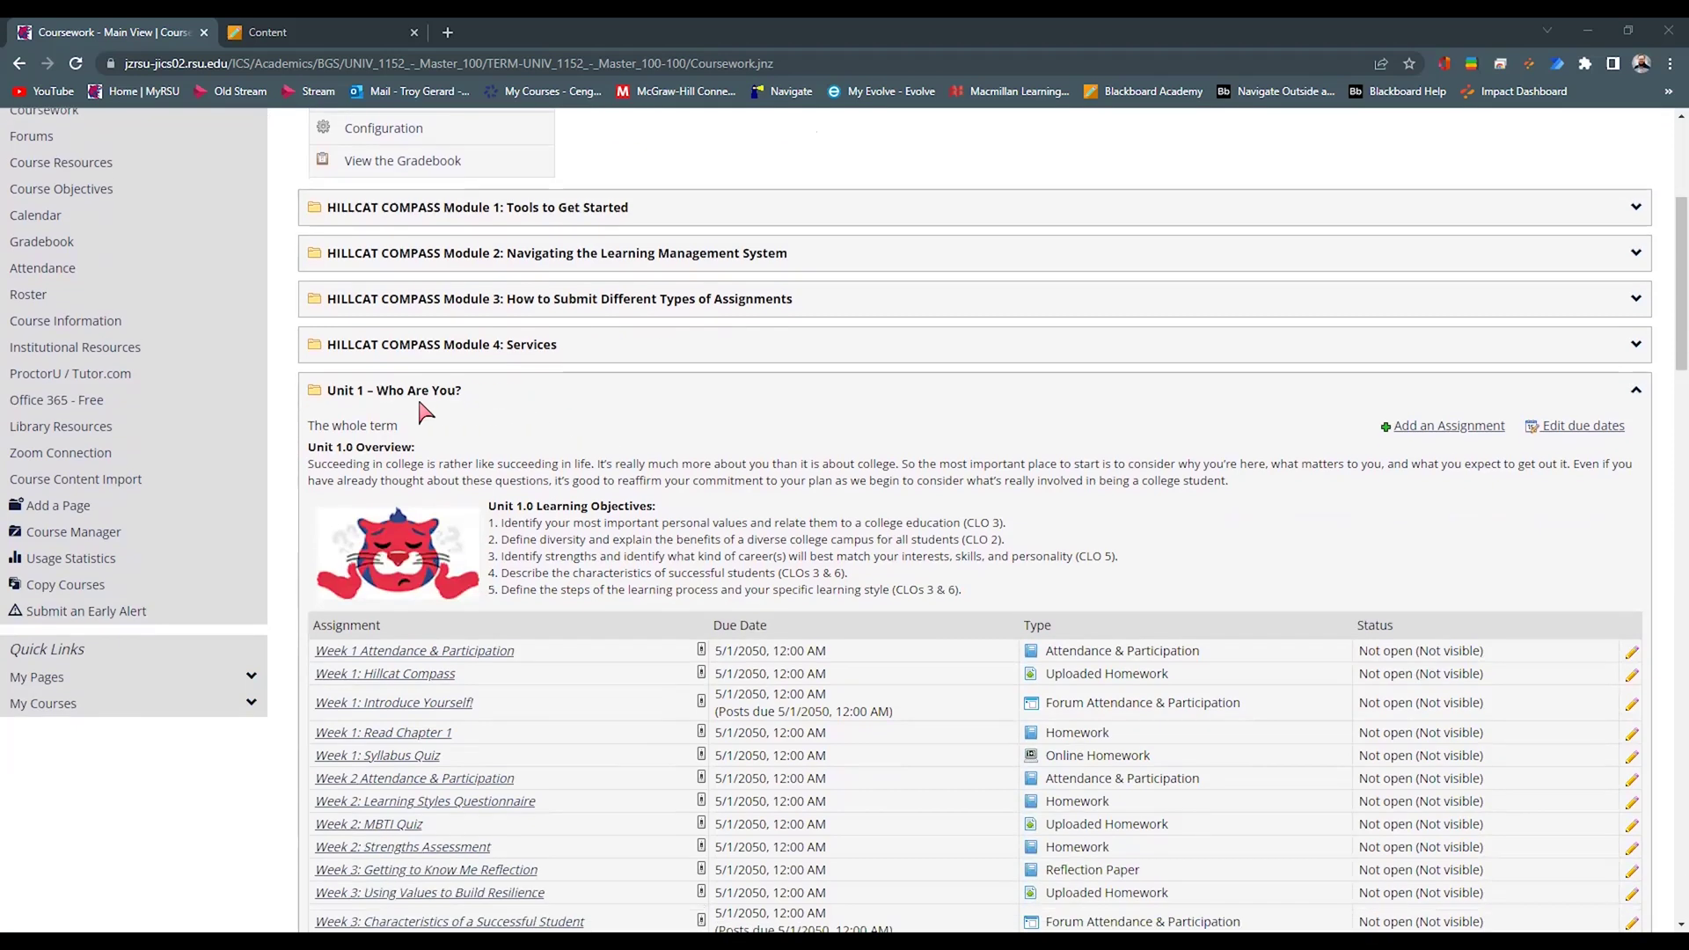
{"action": "scroll", "coordinate": [476, 422], "scroll_direction": "down", "scroll_amount": 1}
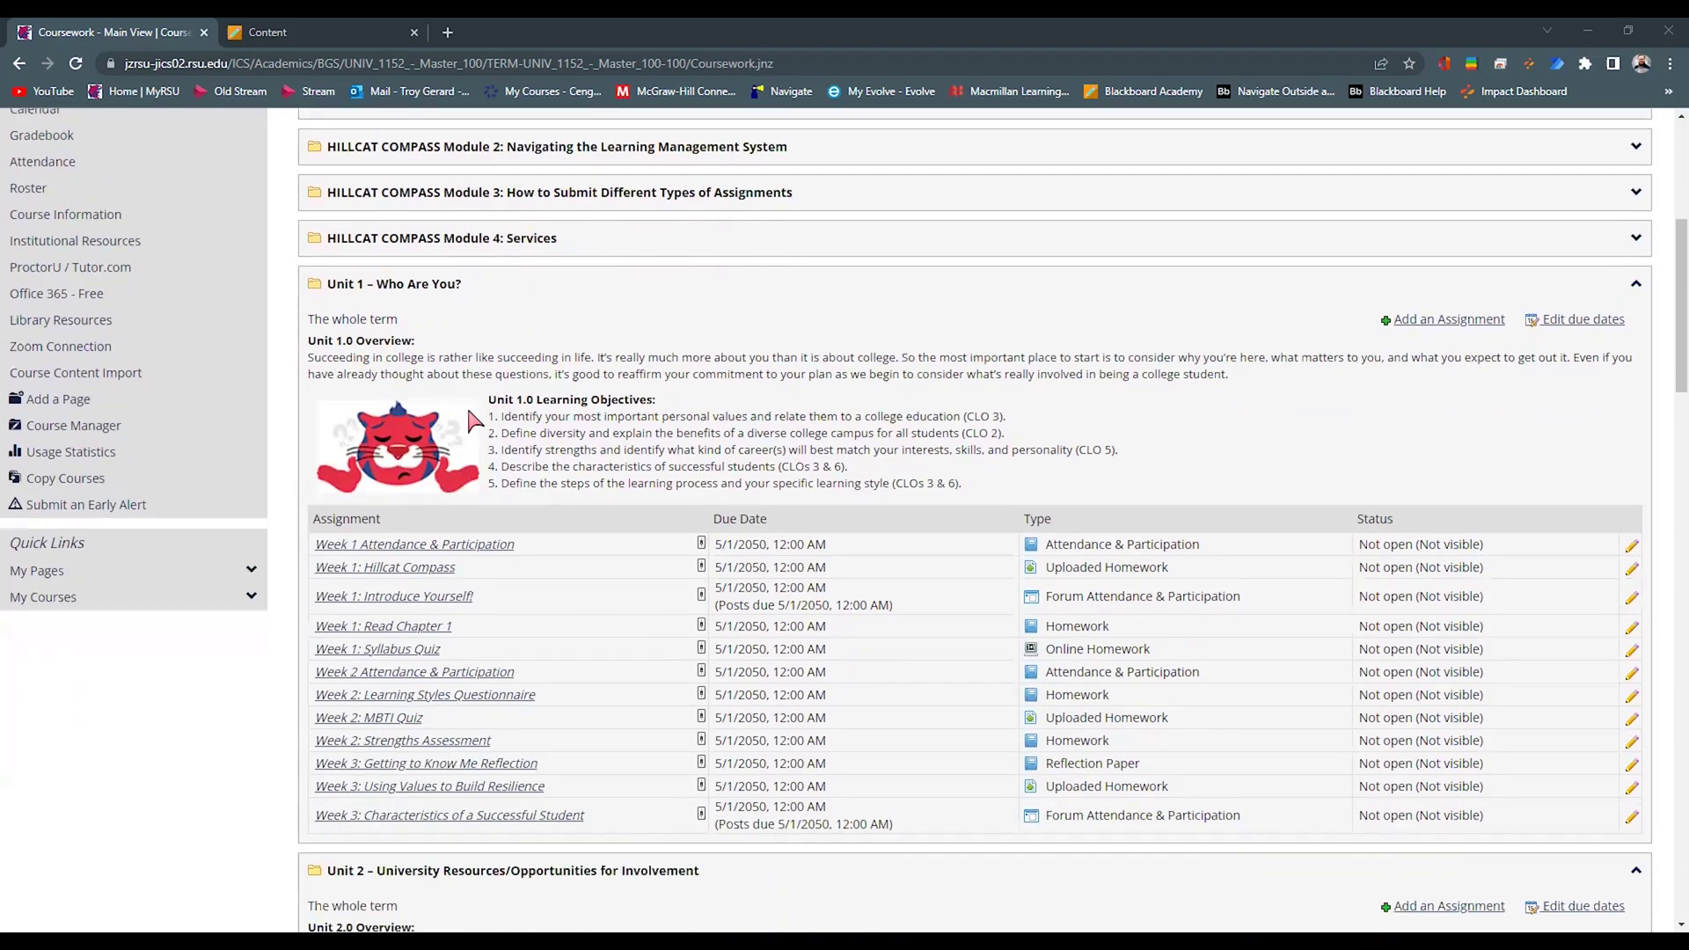
{"action": "scroll", "coordinate": [668, 328], "scroll_direction": "down", "scroll_amount": 1}
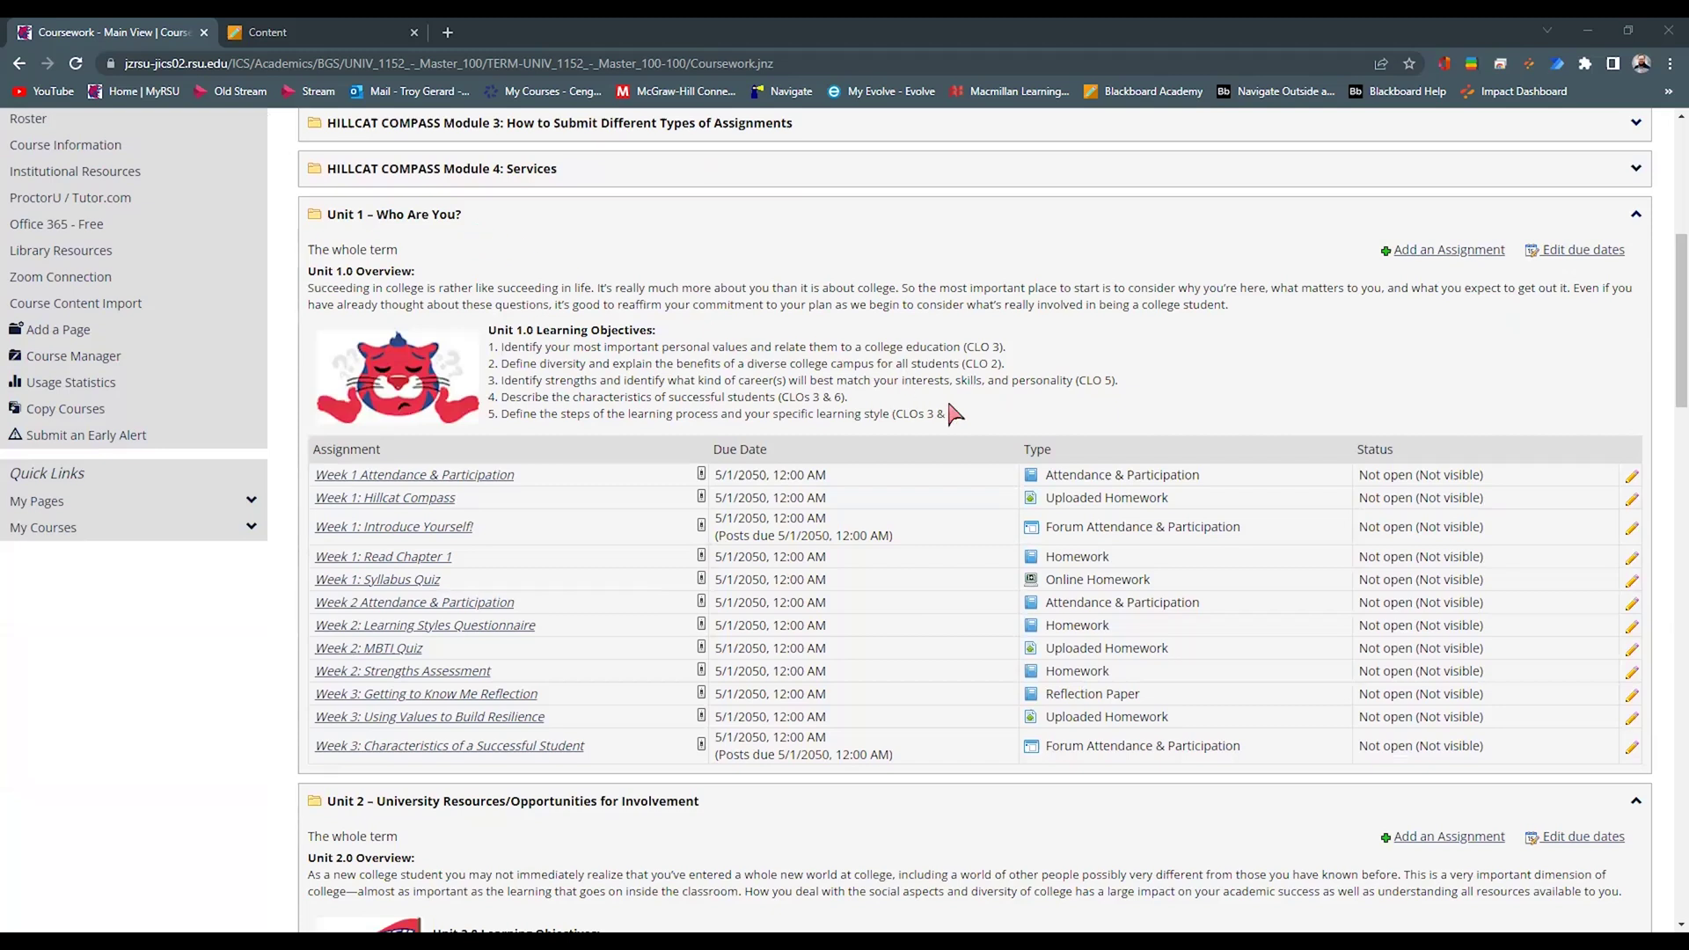
{"action": "left_click_drag", "start_coordinate": [963, 415], "coordinate": [307, 269]}
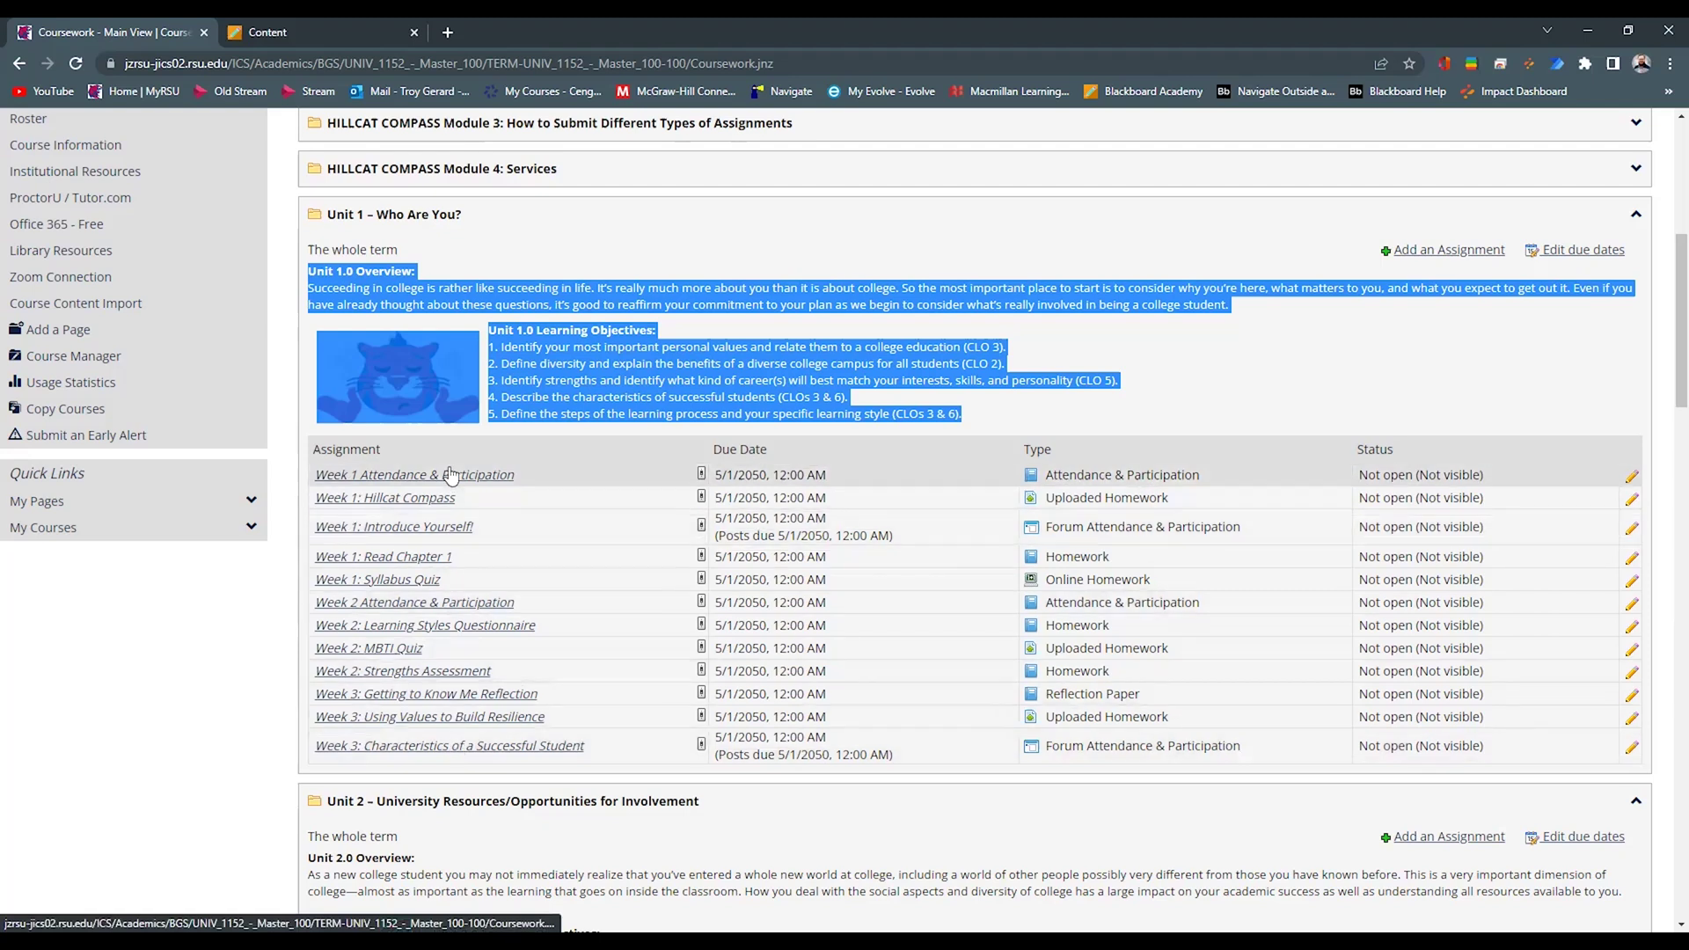
{"action": "left_click", "coordinate": [343, 35]}
Expand Module One and open the add-content menu below Module Discussion (with Rubric).
{"action": "scroll", "coordinate": [656, 351], "scroll_direction": "up", "scroll_amount": 2}
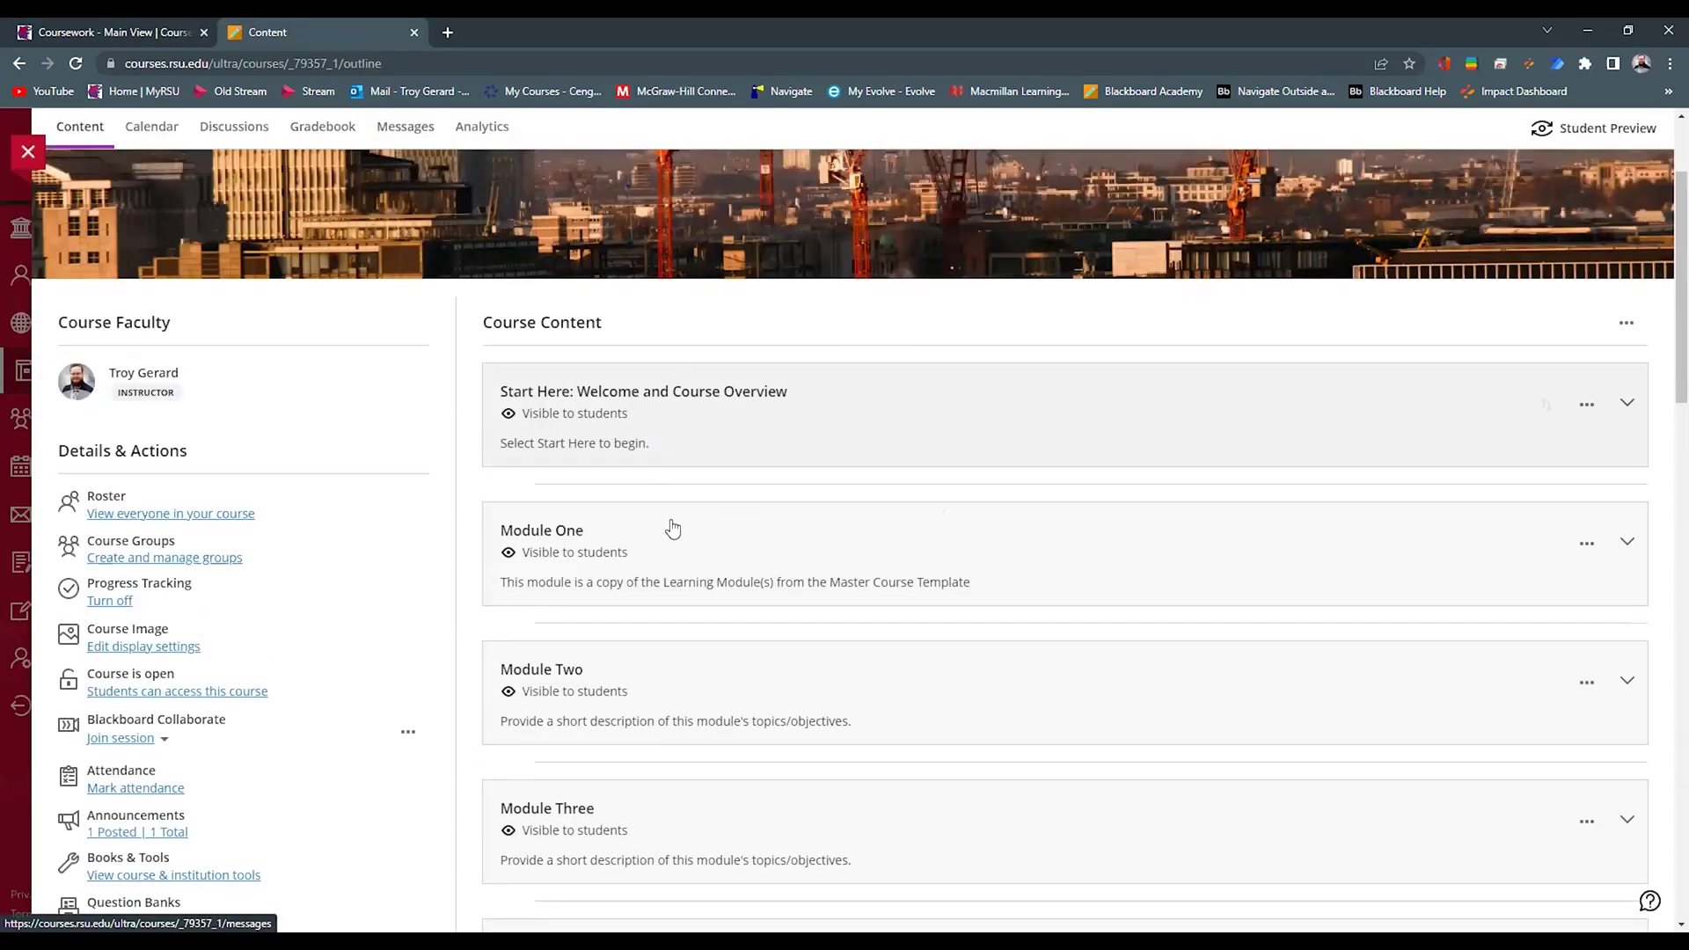
{"action": "left_click", "coordinate": [674, 531]}
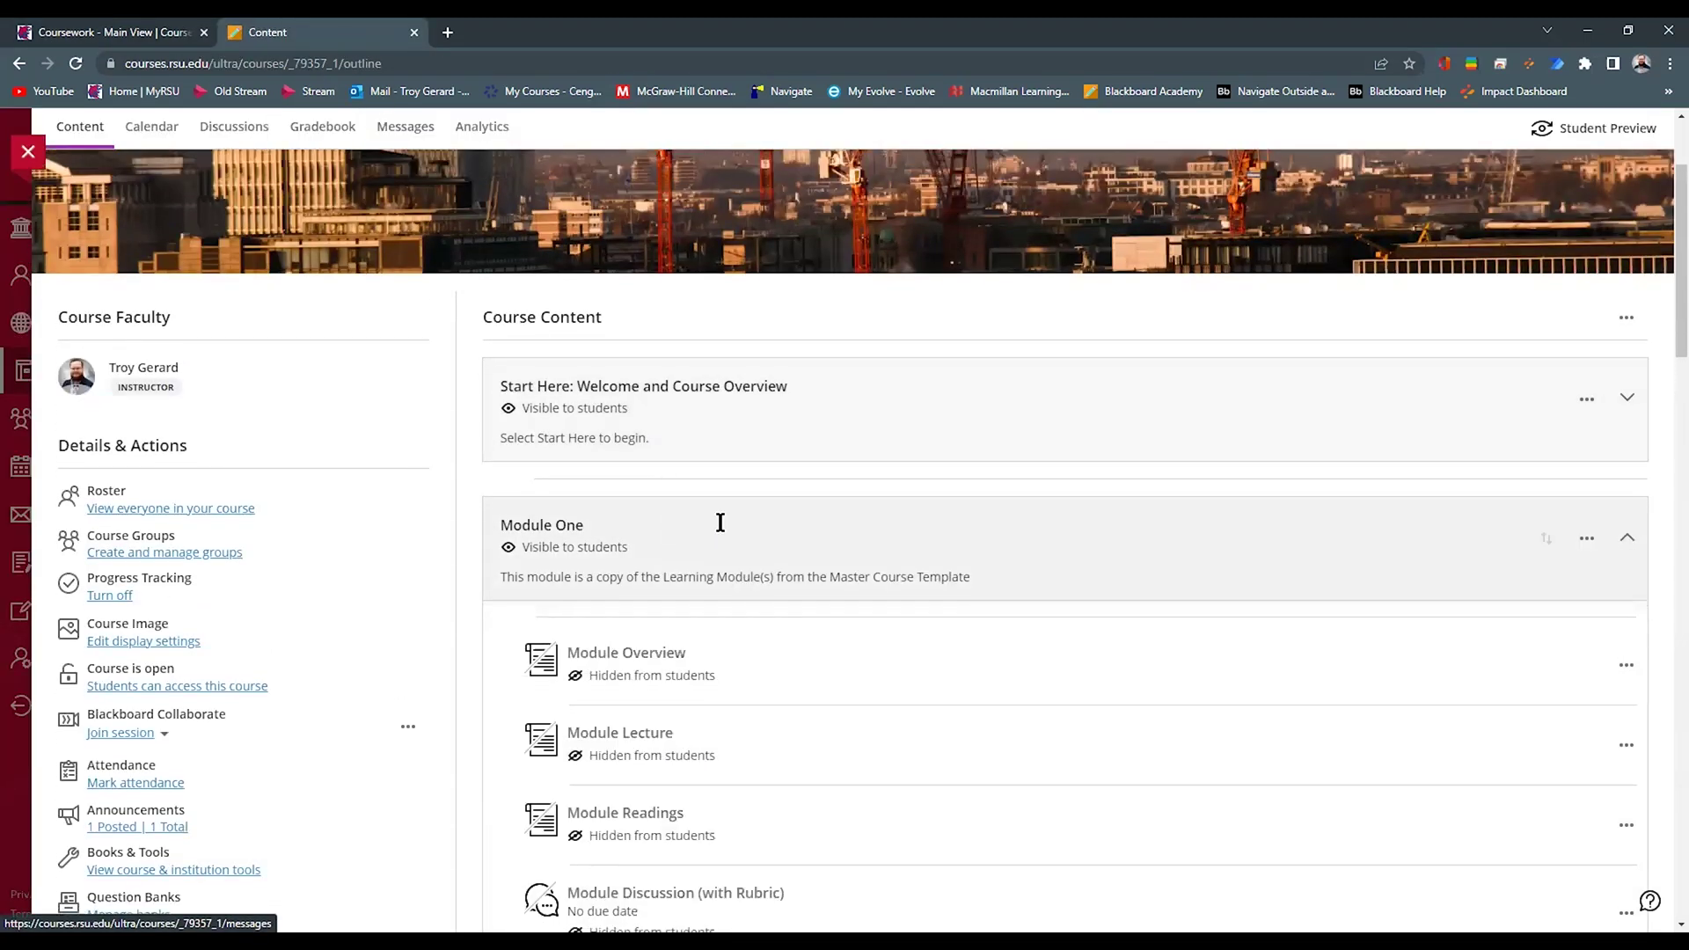
{"action": "scroll", "coordinate": [719, 523], "scroll_direction": "down", "scroll_amount": 4}
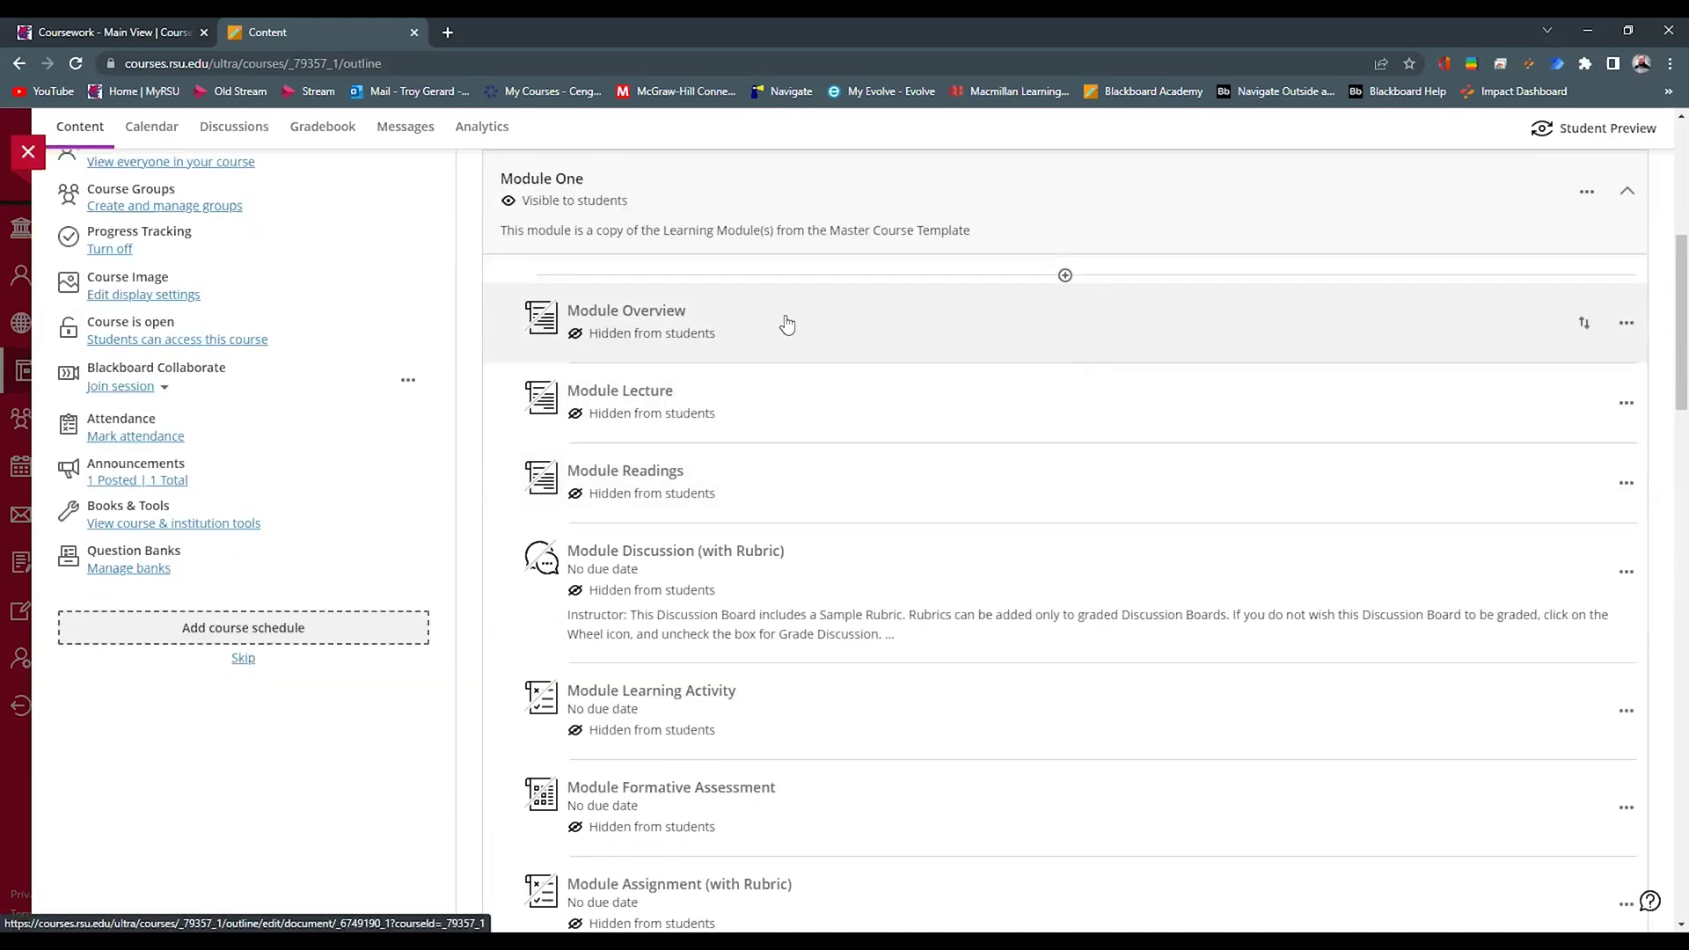
{"action": "scroll", "coordinate": [778, 356], "scroll_direction": "down", "scroll_amount": 1}
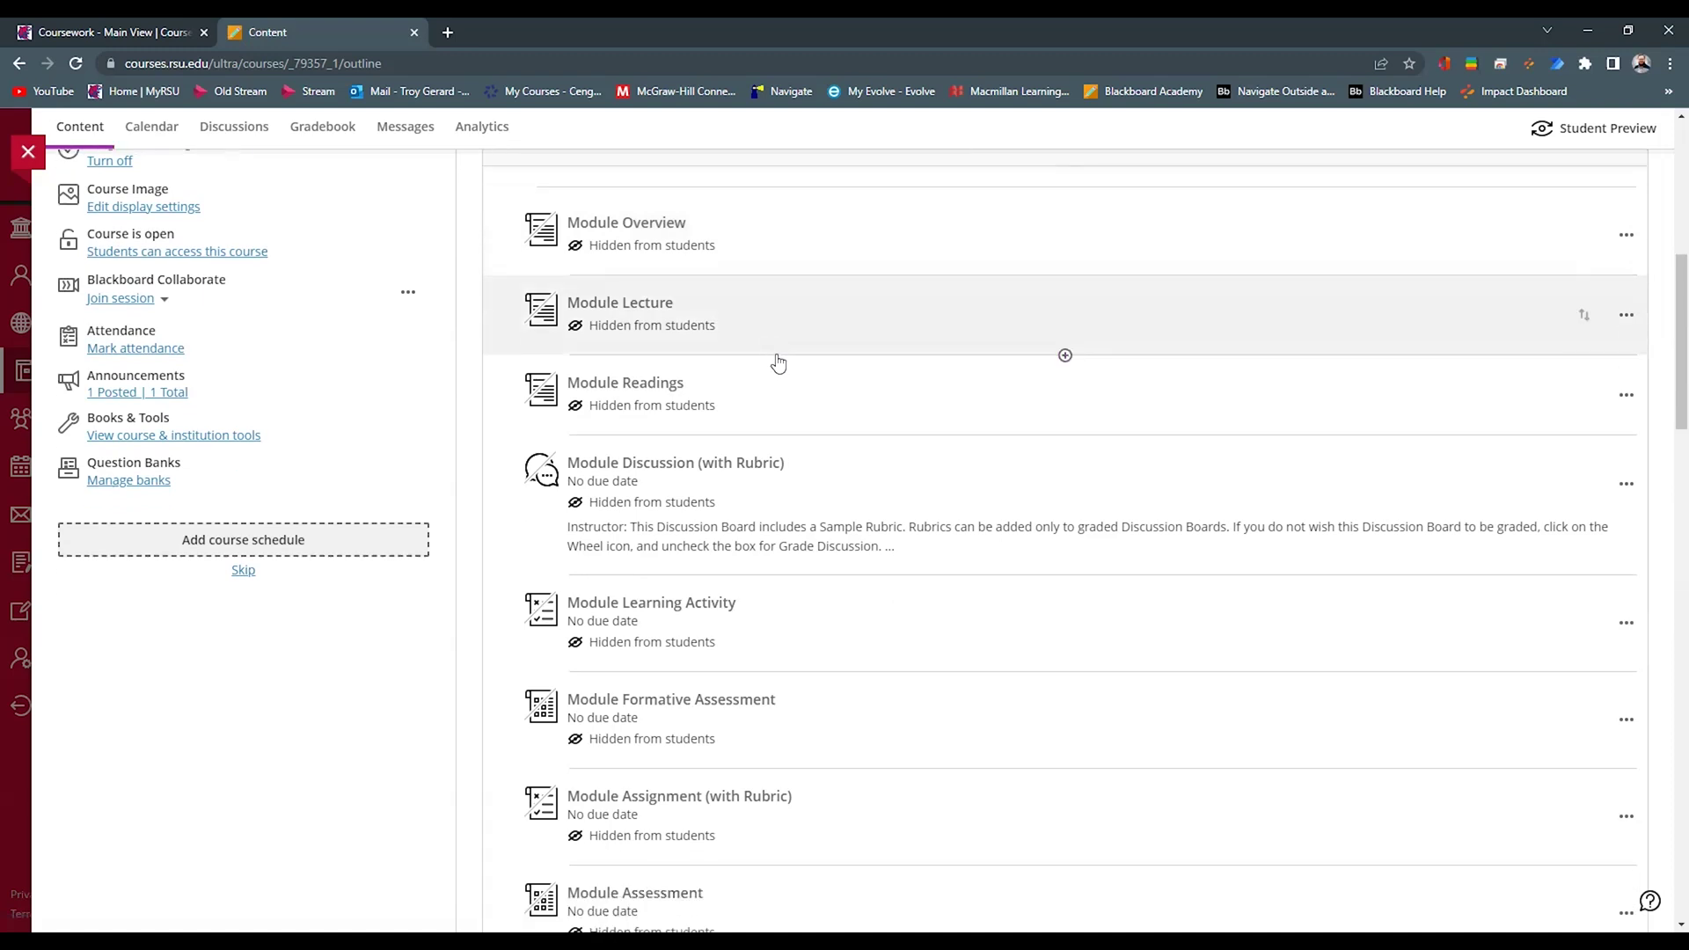
{"action": "scroll", "coordinate": [798, 335], "scroll_direction": "down", "scroll_amount": 1}
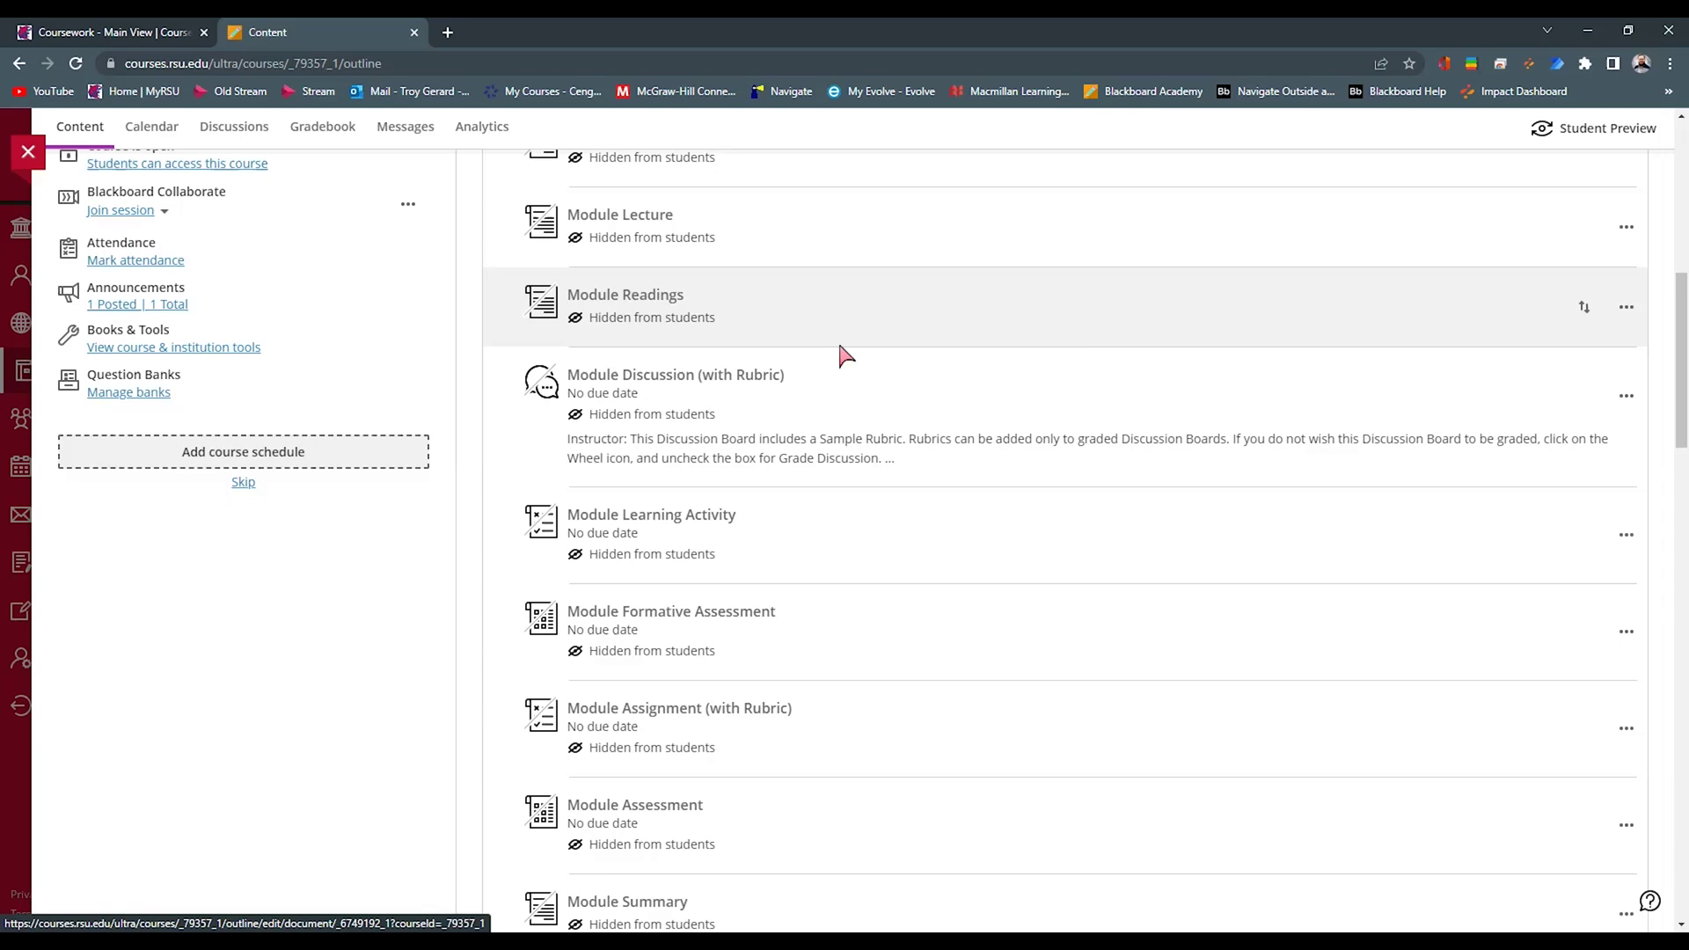
{"action": "scroll", "coordinate": [844, 351], "scroll_direction": "down", "scroll_amount": 1}
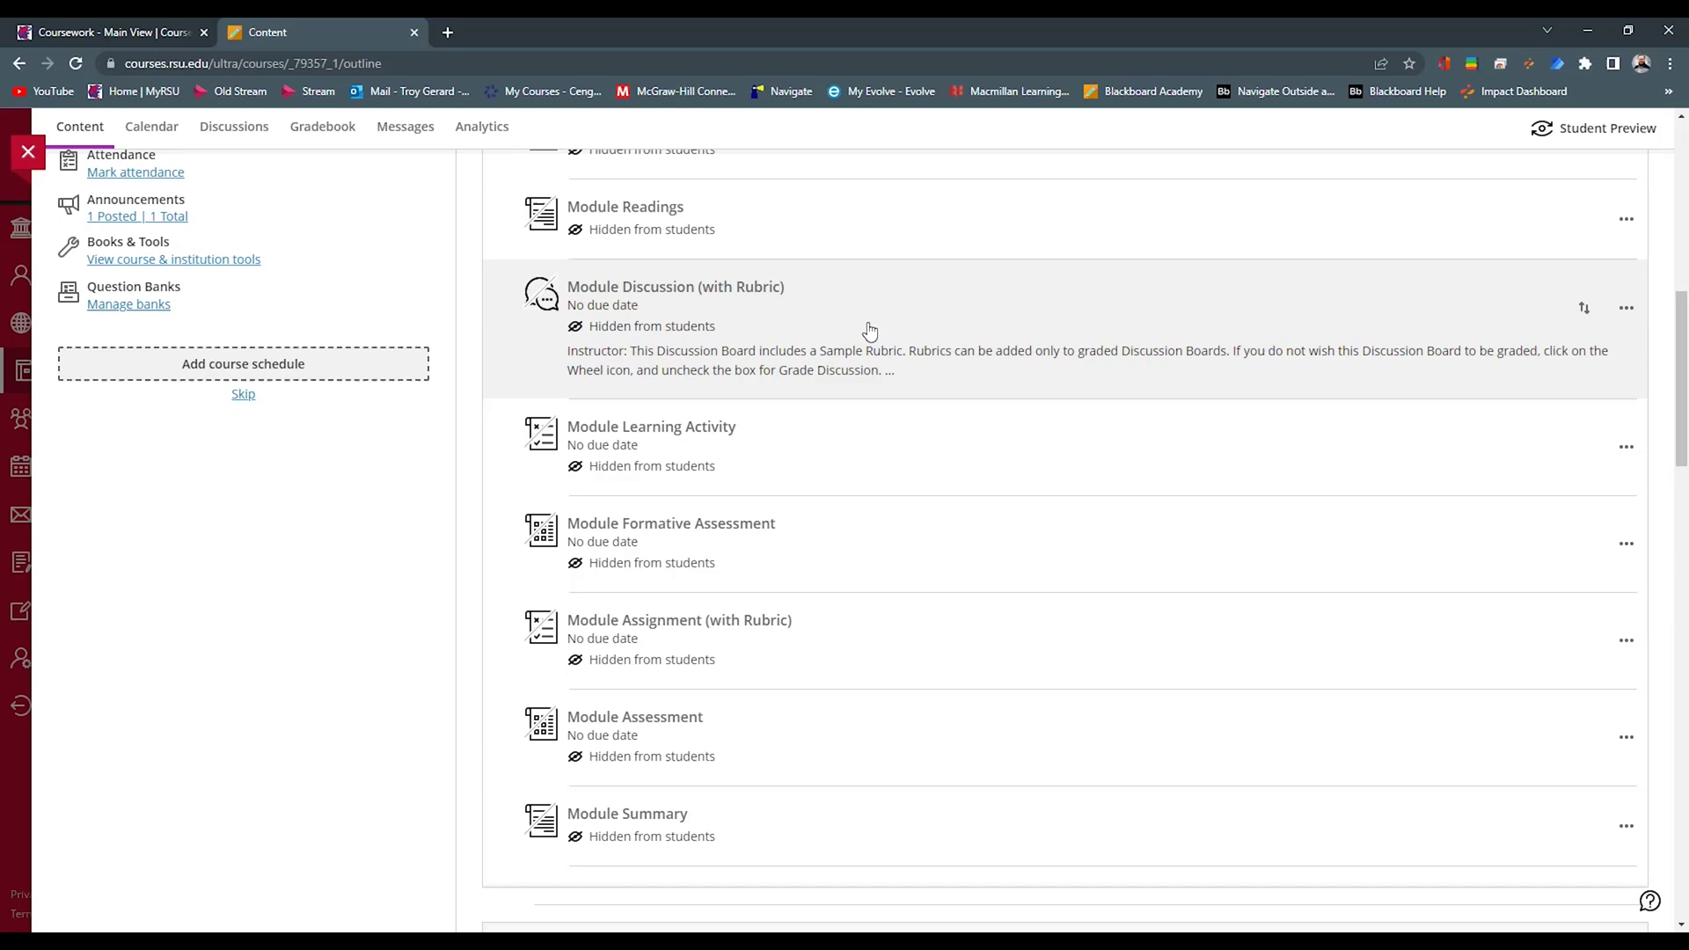
{"action": "mouse_move", "coordinate": [1066, 406]}
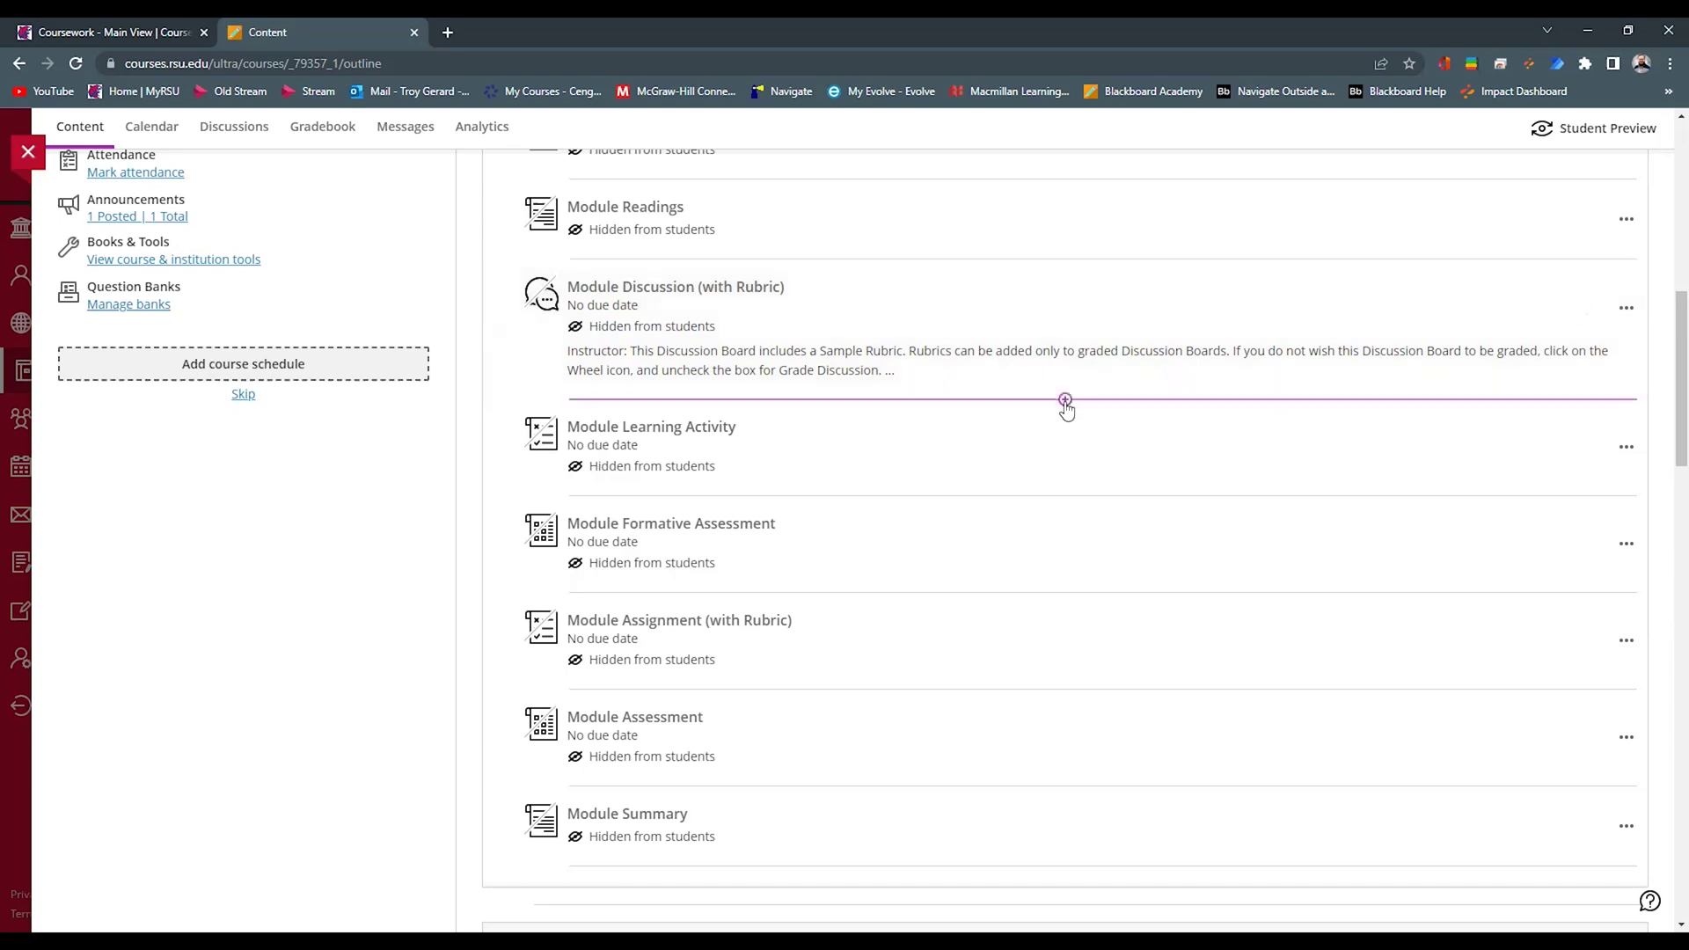
{"action": "left_click", "coordinate": [1065, 402]}
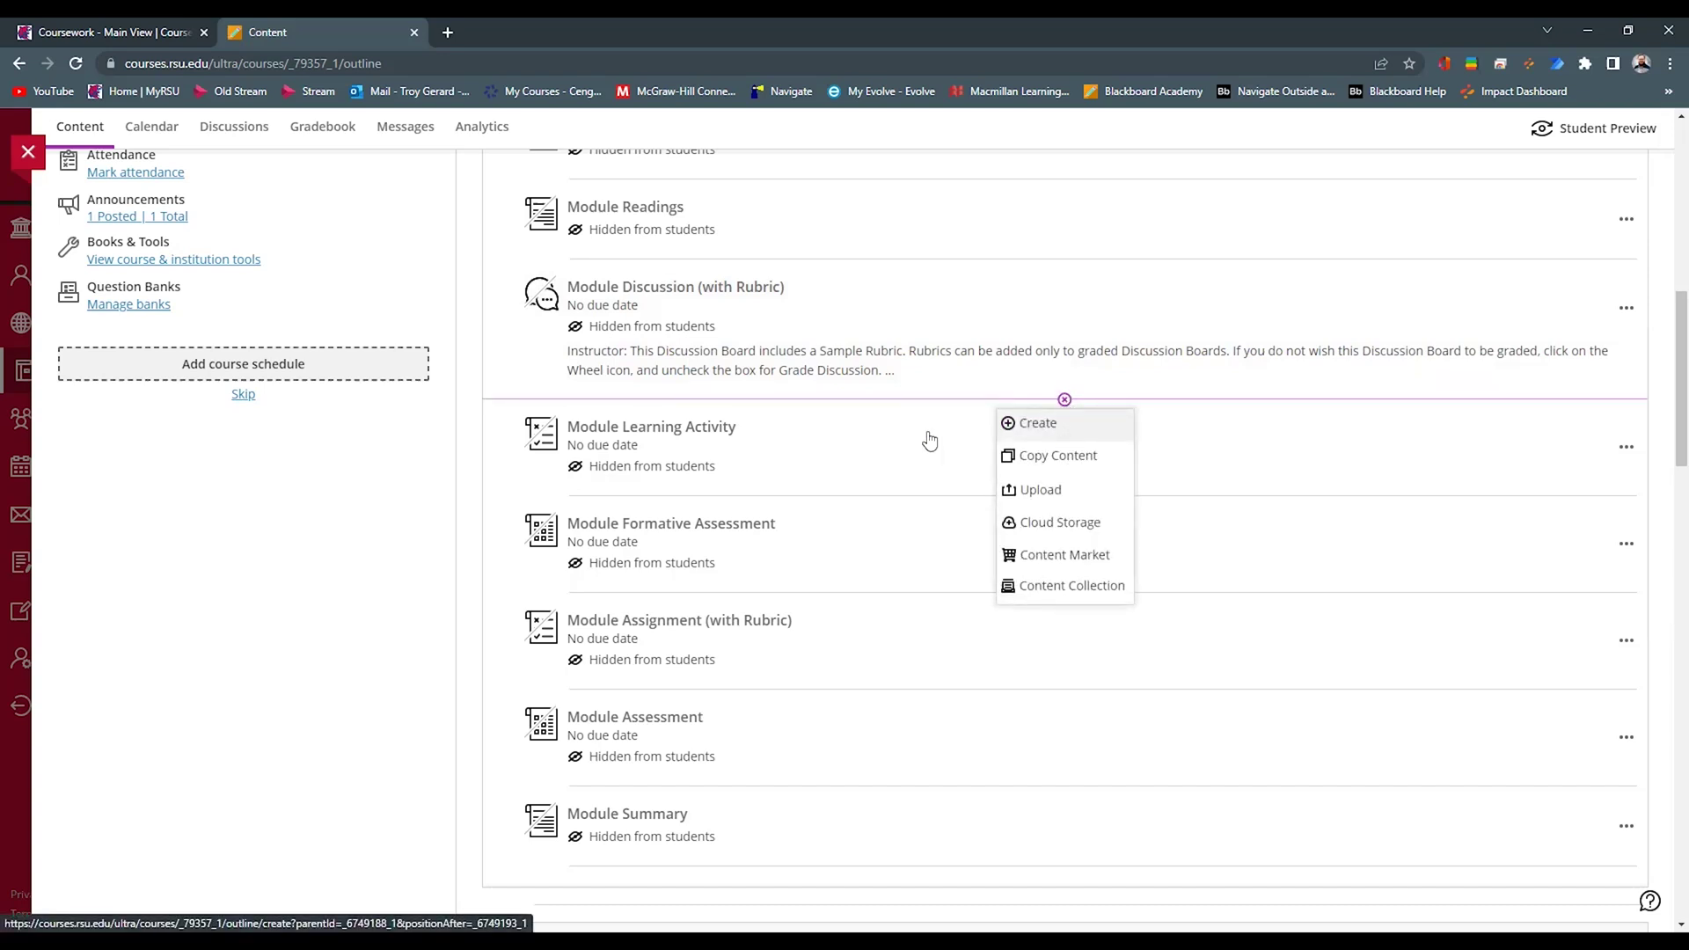
{"action": "scroll", "coordinate": [772, 374], "scroll_direction": "down", "scroll_amount": 1}
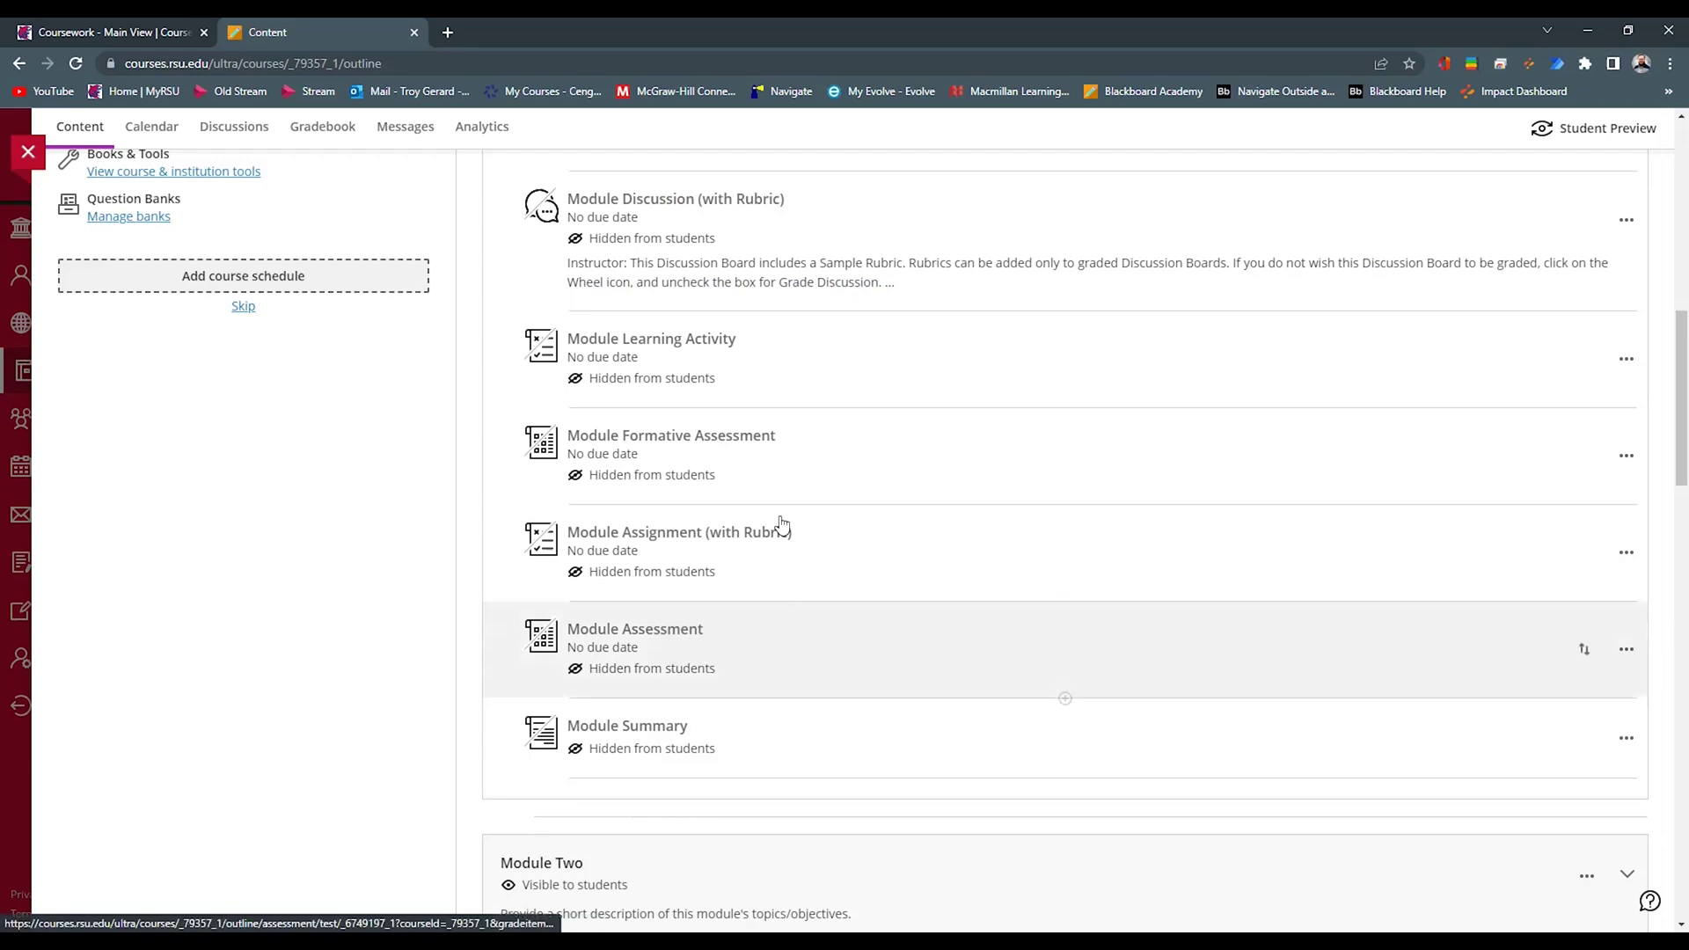
Dismiss the add-content menu and look over Module One's unchanged items.
{"action": "scroll", "coordinate": [792, 373], "scroll_direction": "up", "scroll_amount": 2}
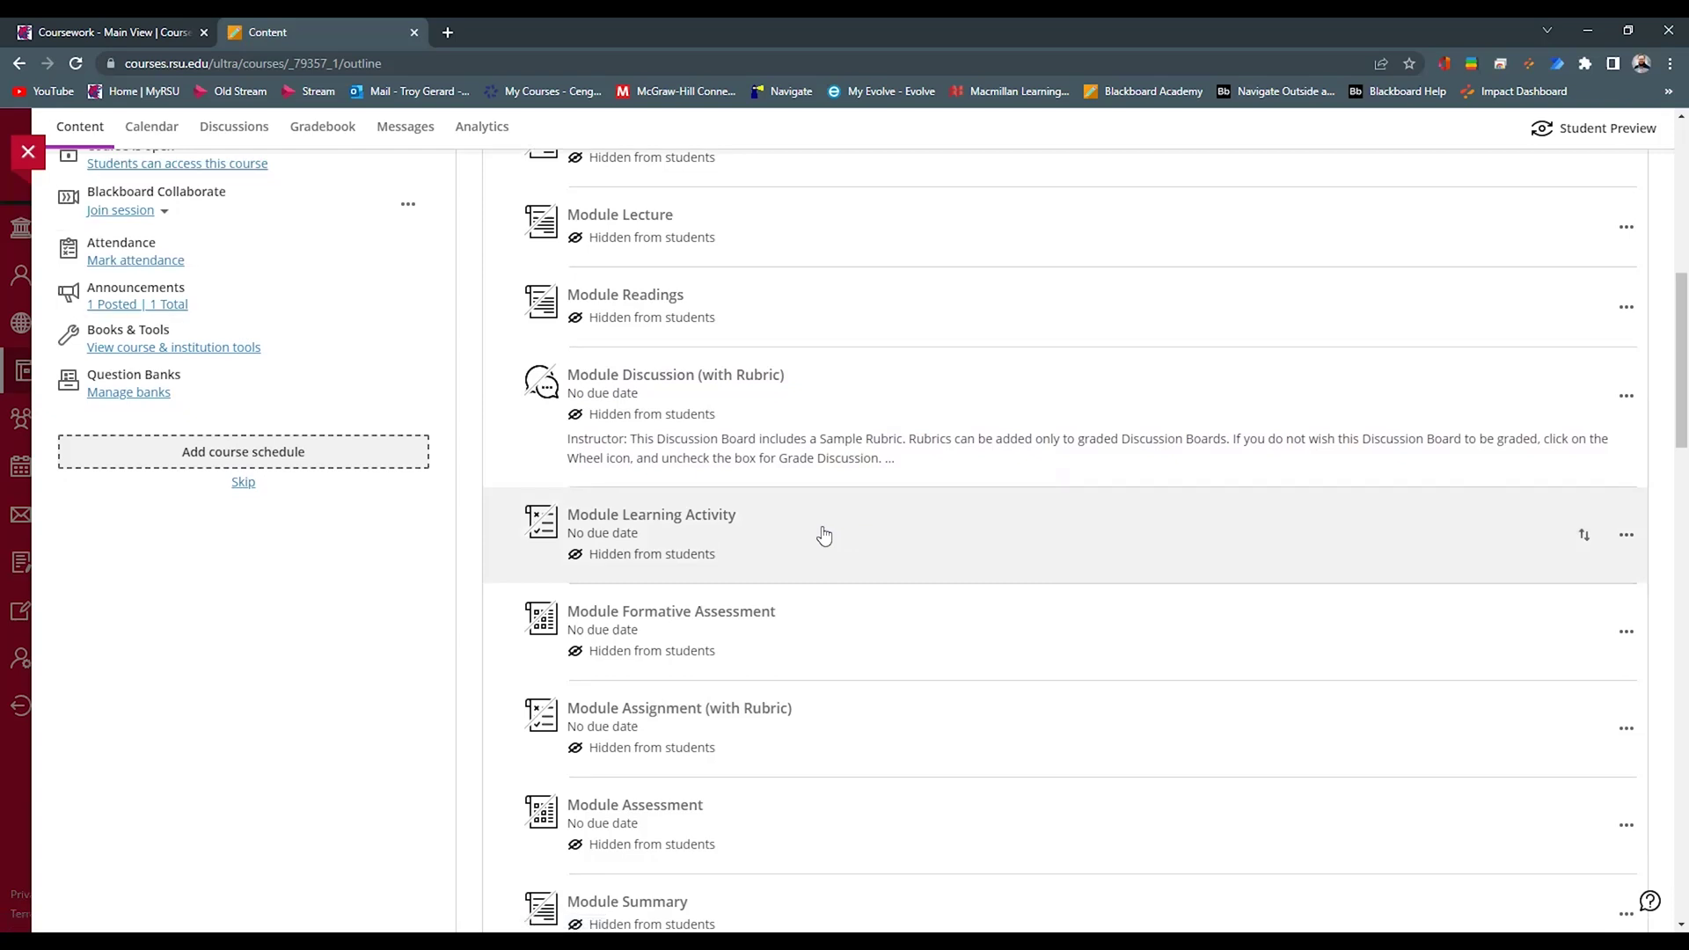
{"action": "scroll", "coordinate": [968, 528], "scroll_direction": "down", "scroll_amount": 1}
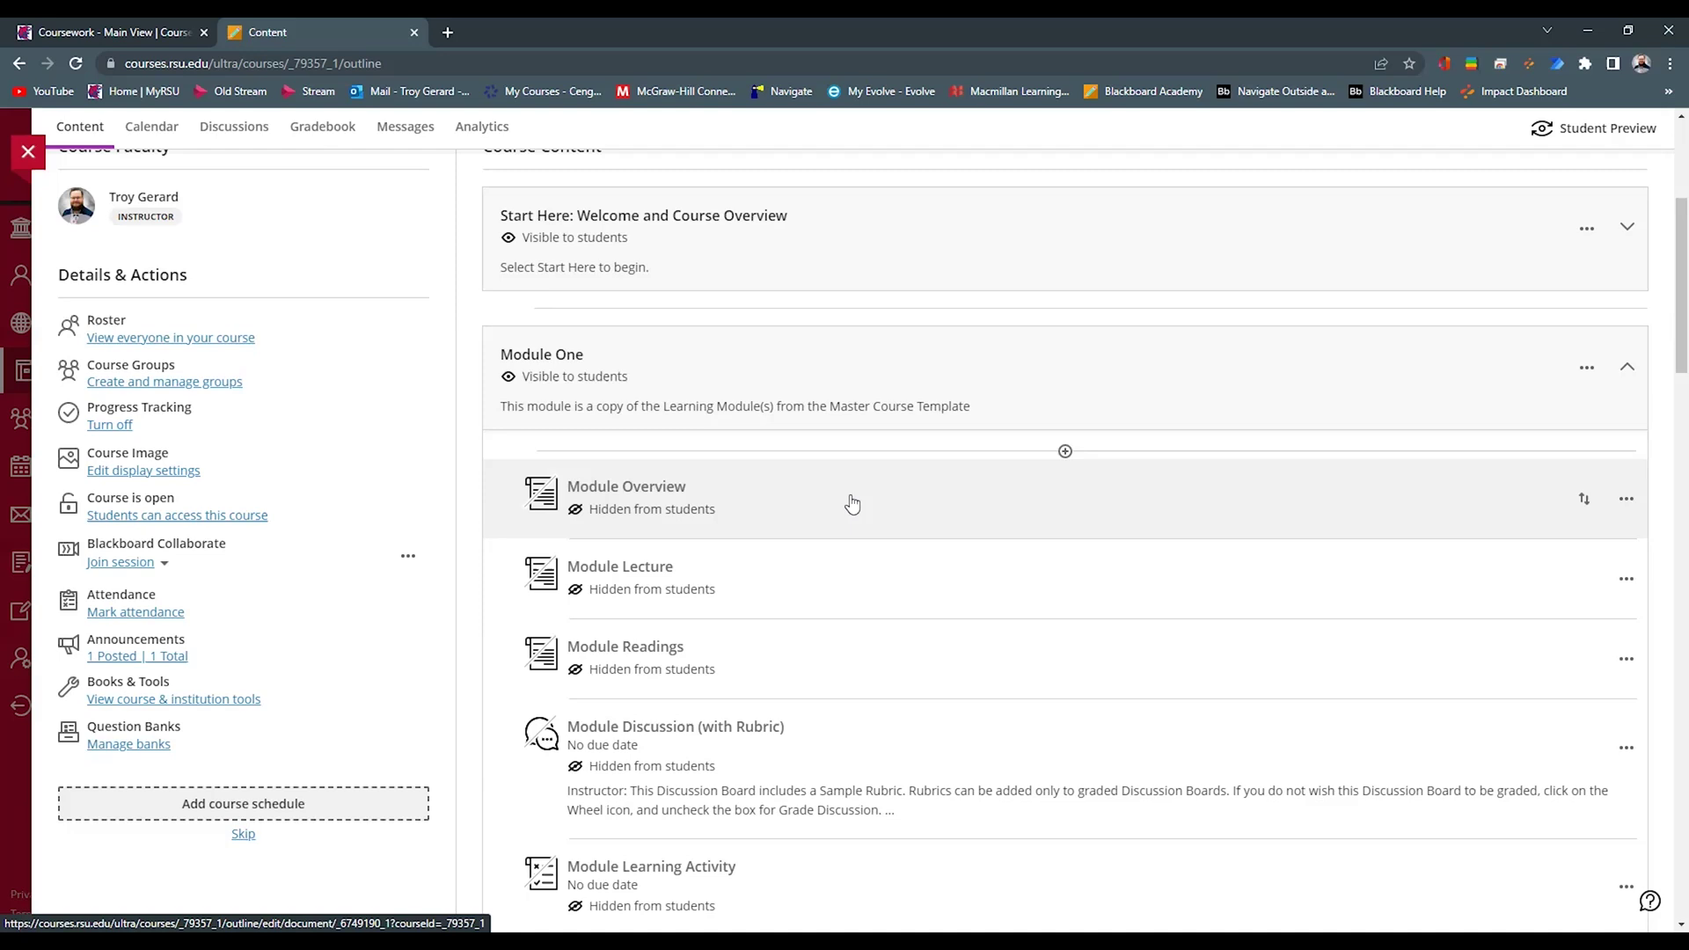
{"action": "left_click", "coordinate": [657, 491]}
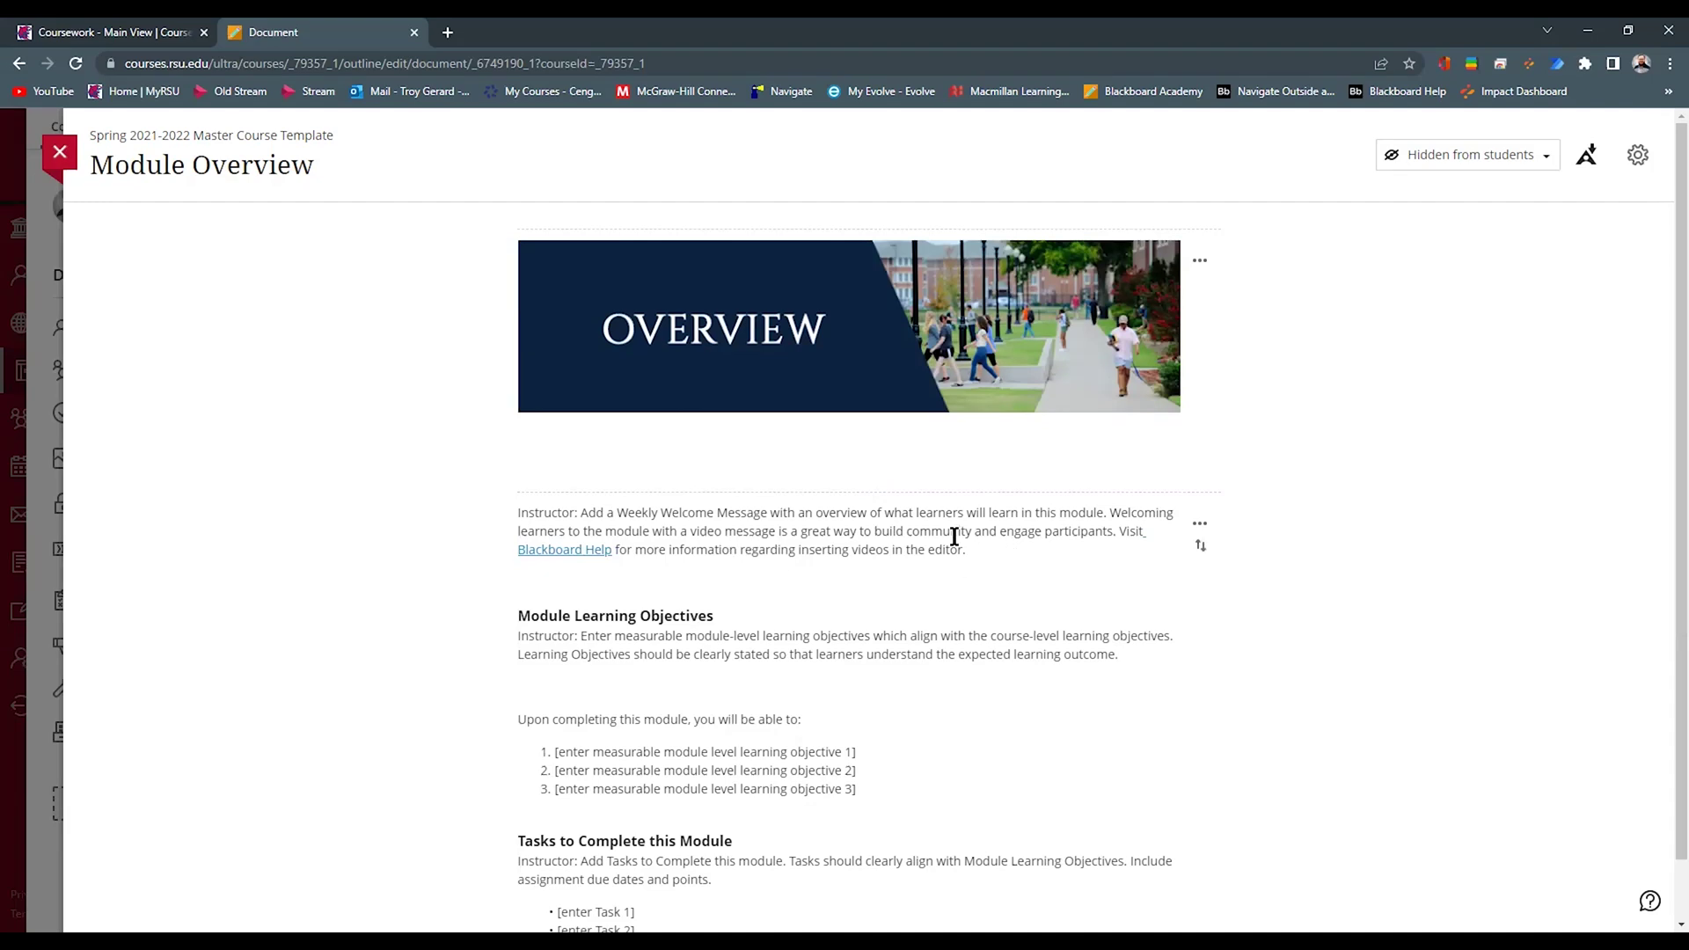
Check the selected Unit 1 overview text in MyRSU Coursework, then return to Module Overview.
{"action": "left_click", "coordinate": [170, 27]}
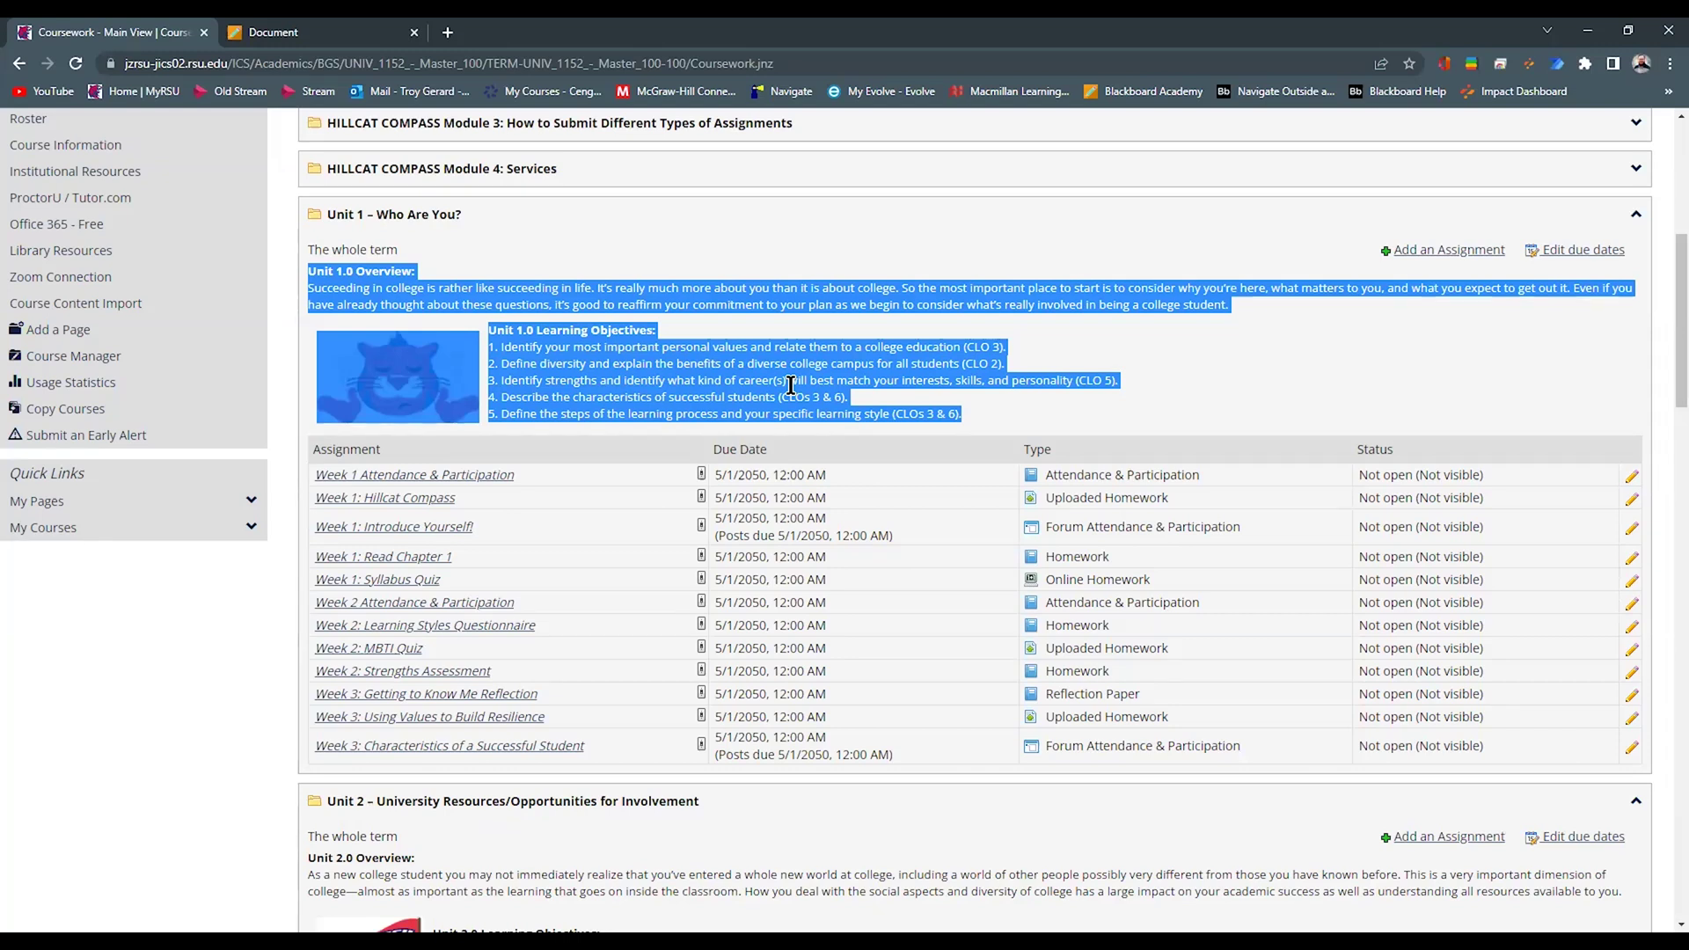
{"action": "left_click", "coordinate": [361, 32]}
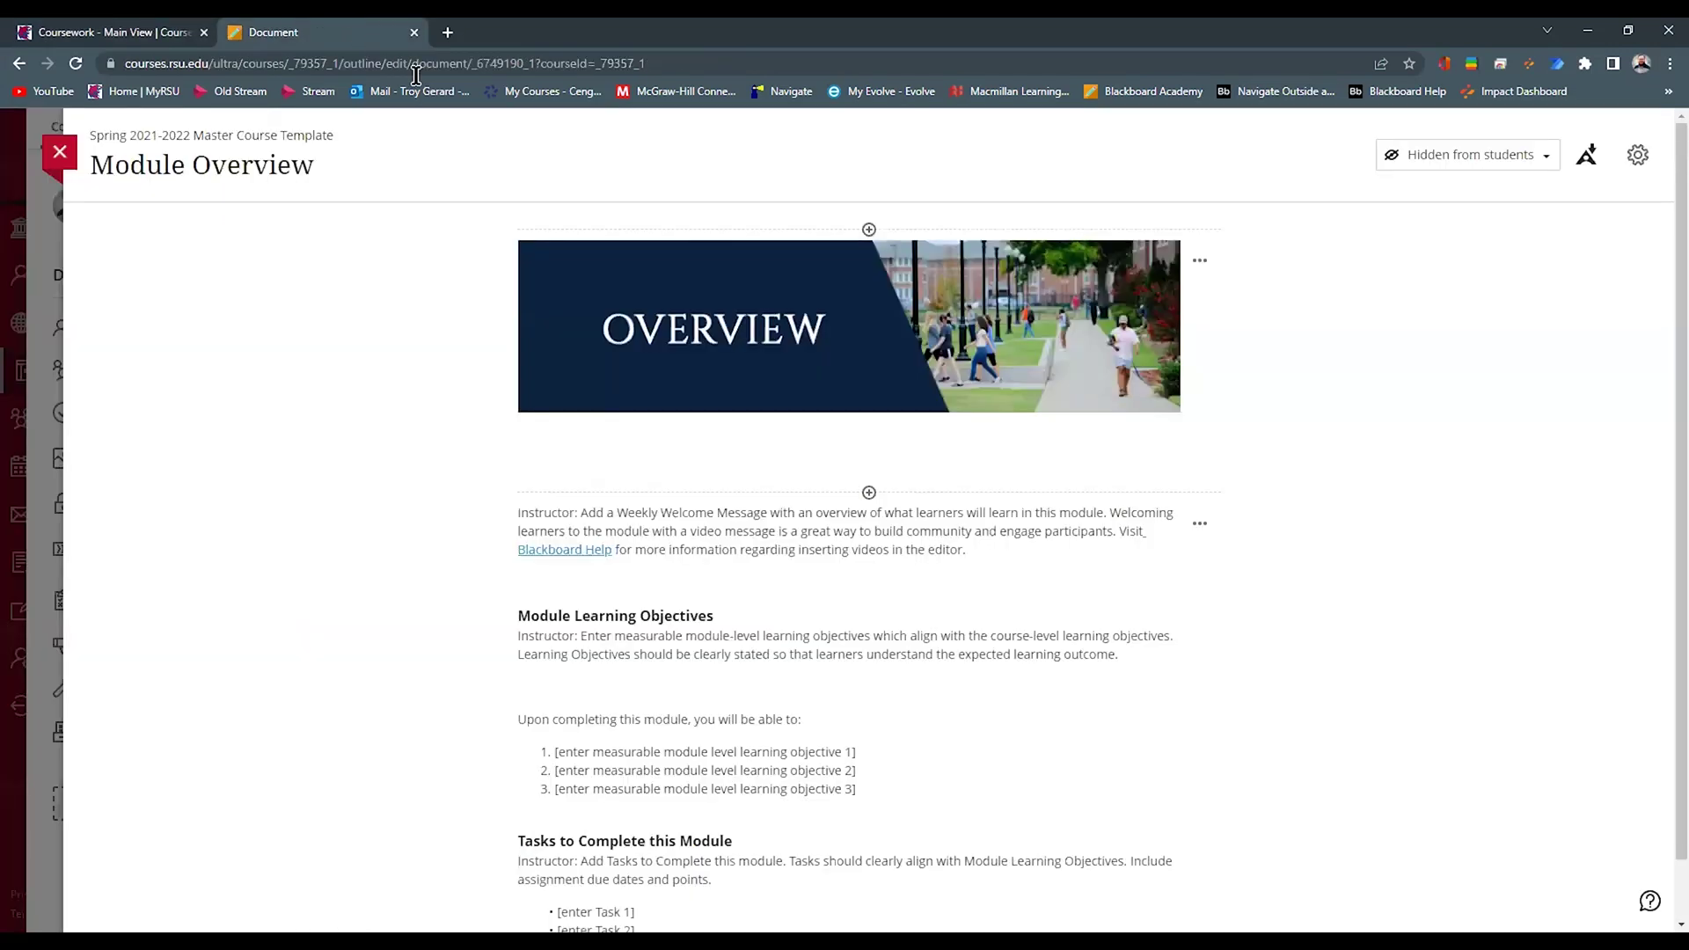
{"action": "scroll", "coordinate": [1126, 435], "scroll_direction": "down", "scroll_amount": 1}
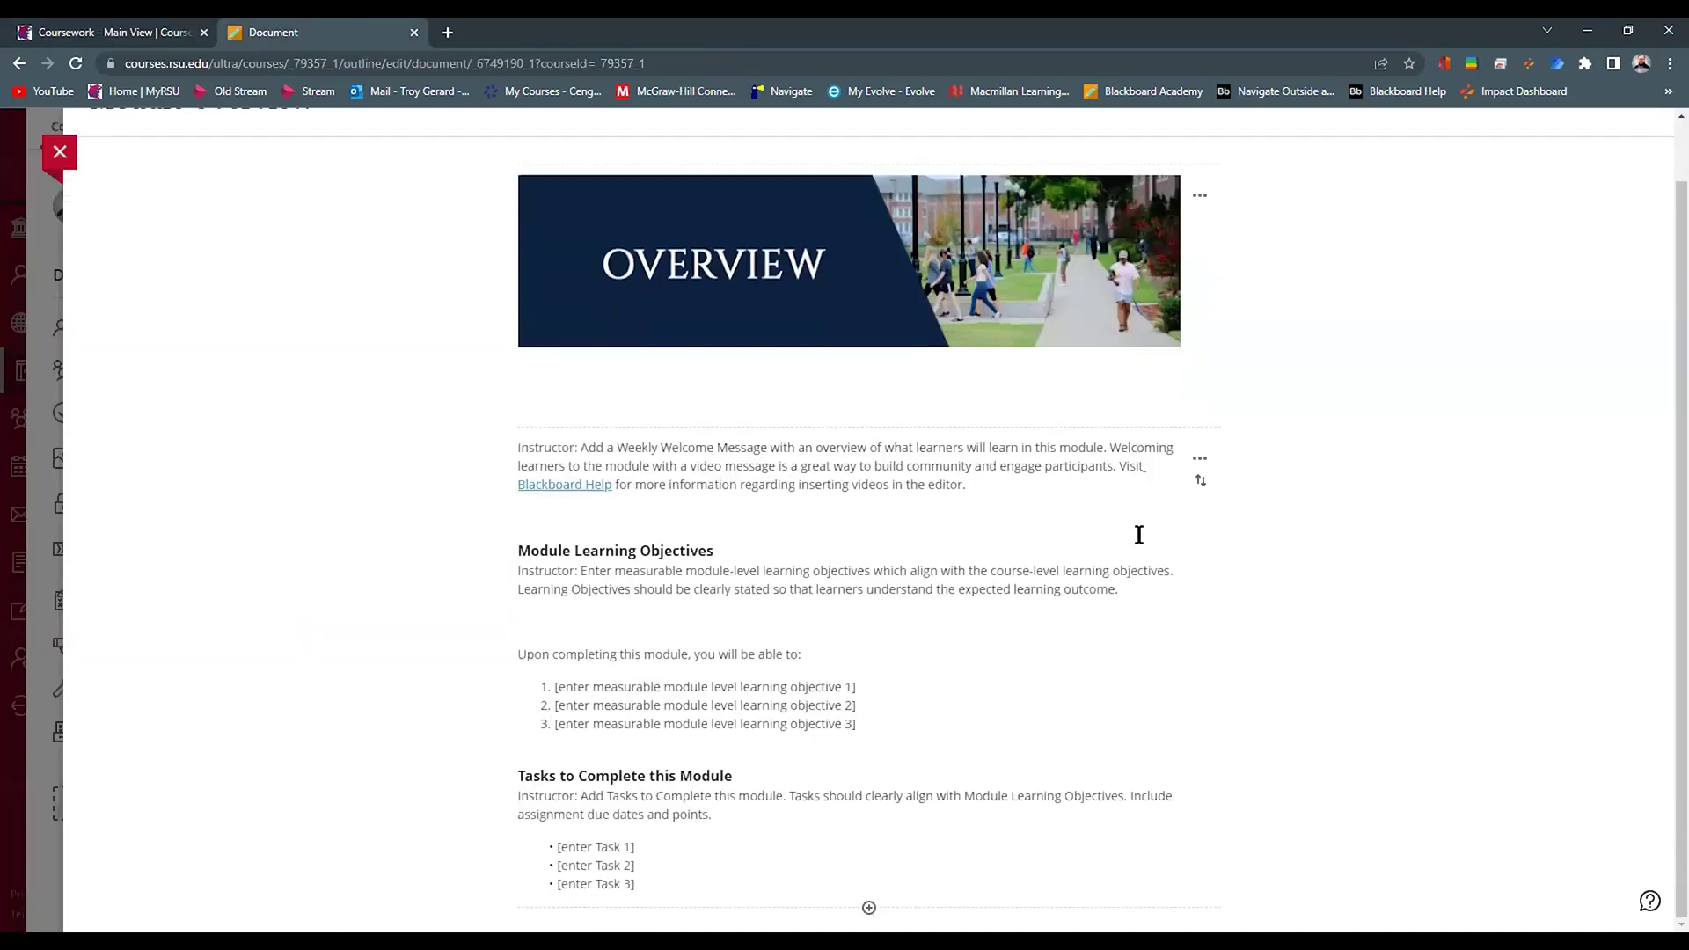
Replace the text block's placeholder with the pasted Unit 1.0 overview and objectives, and save.
{"action": "left_click", "coordinate": [1200, 458]}
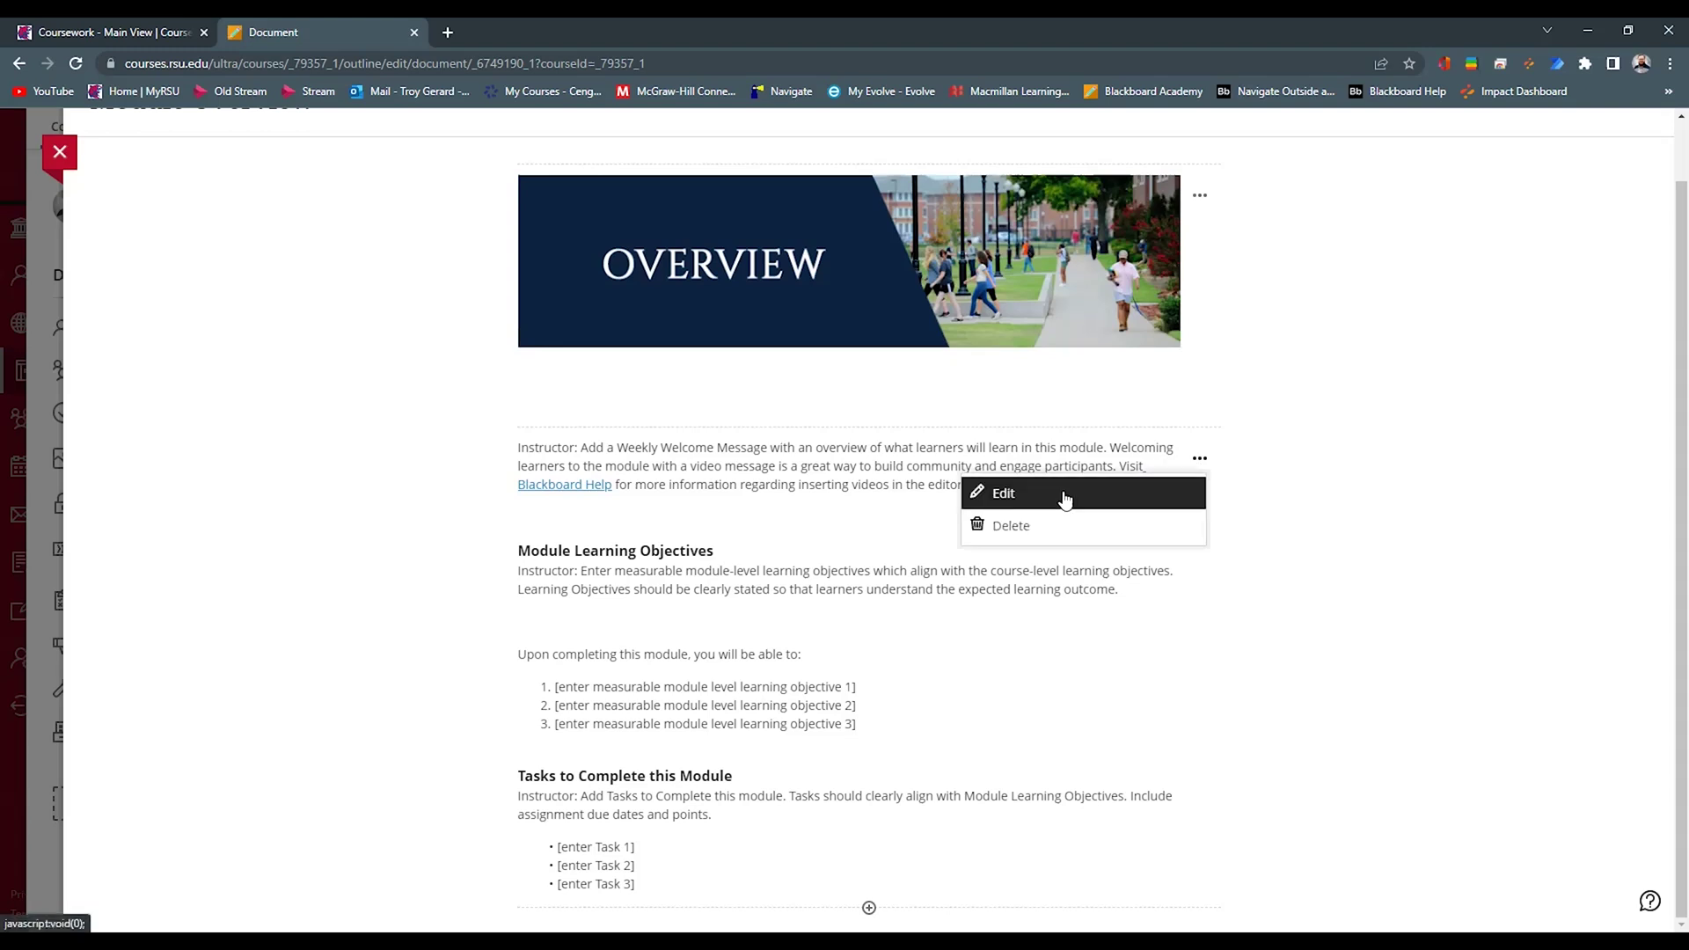
{"action": "left_click", "coordinate": [1064, 494]}
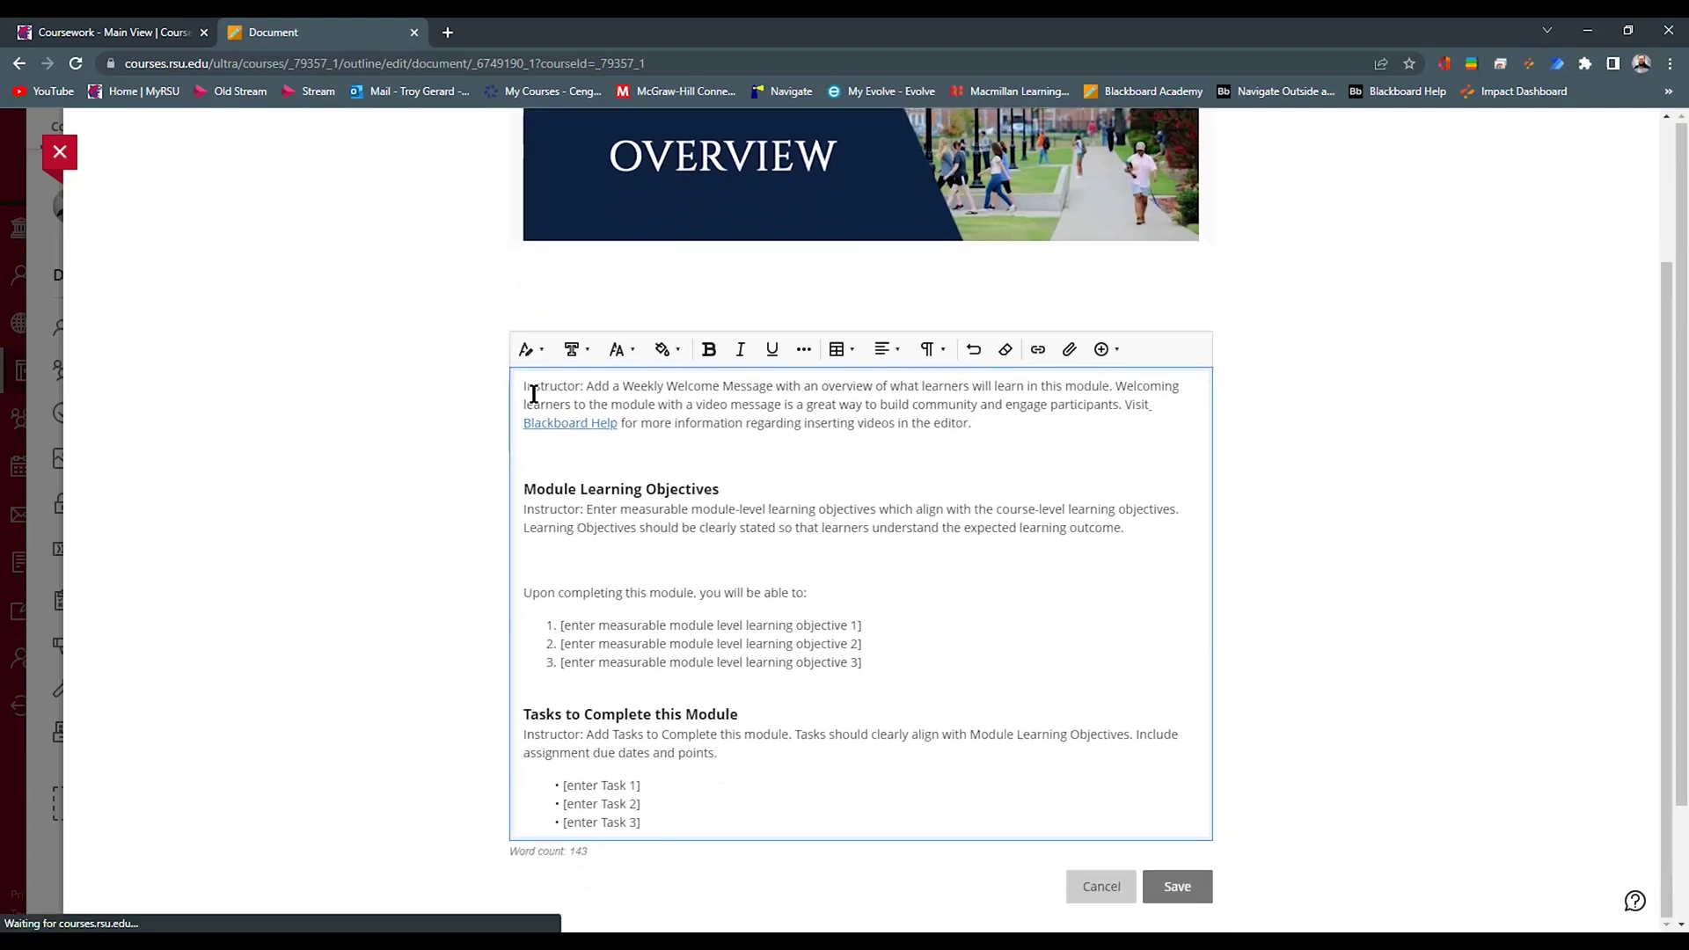
{"action": "left_click_drag", "start_coordinate": [521, 384], "coordinate": [895, 849]}
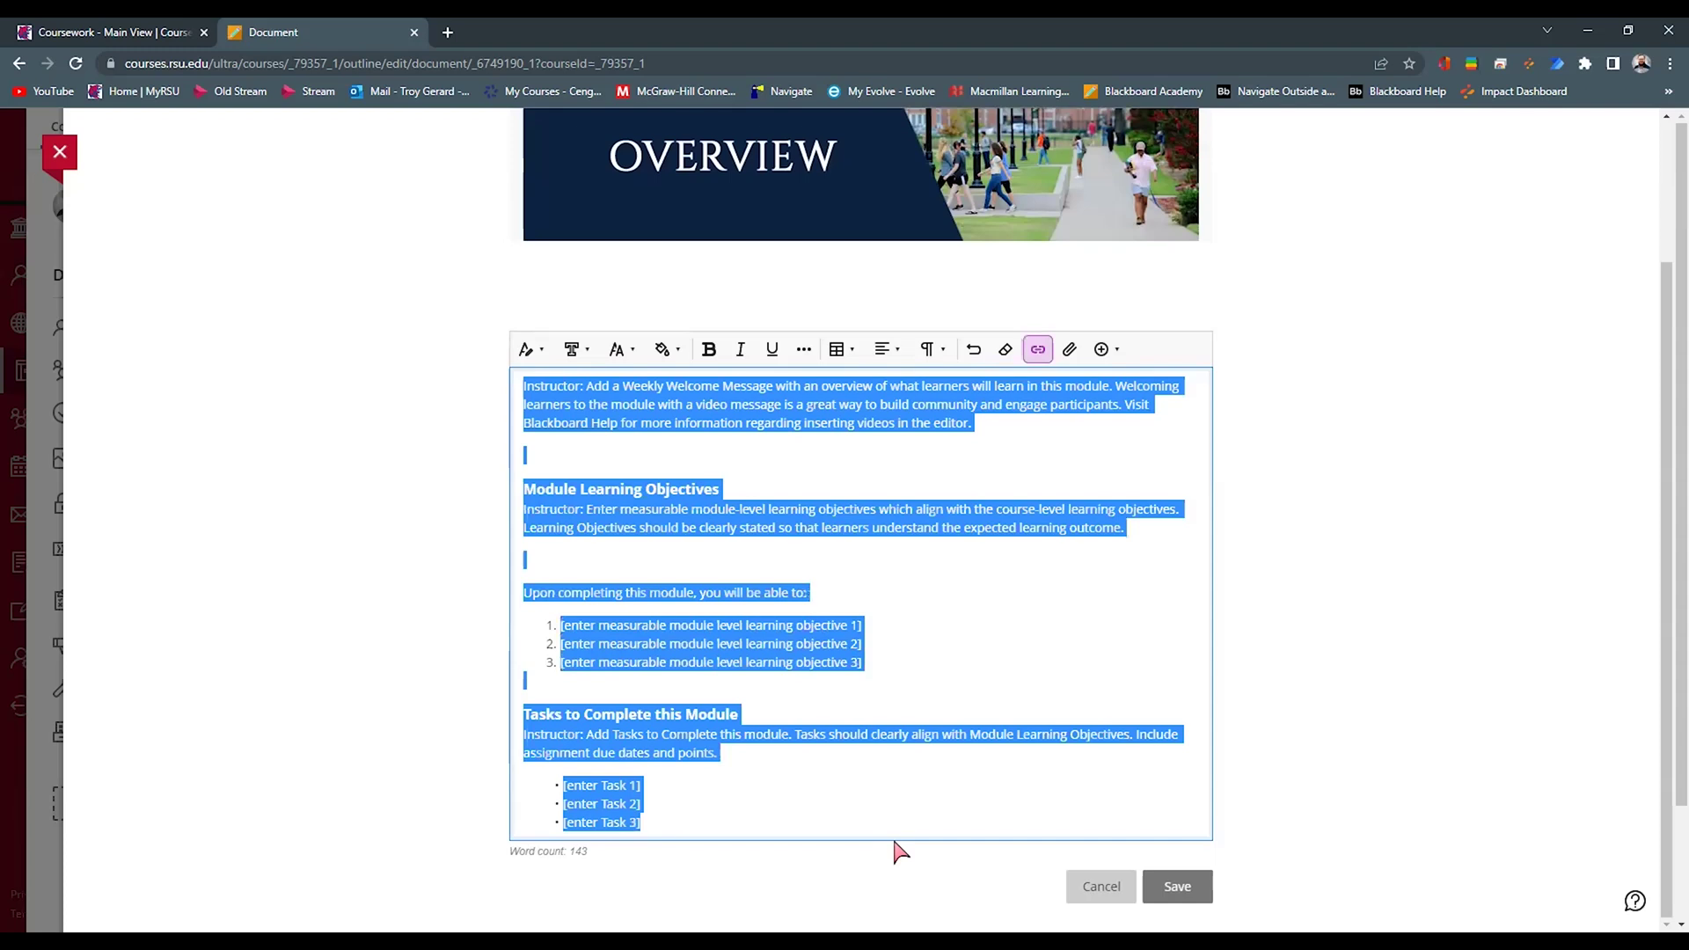
{"action": "key", "text": "BackSpace"}
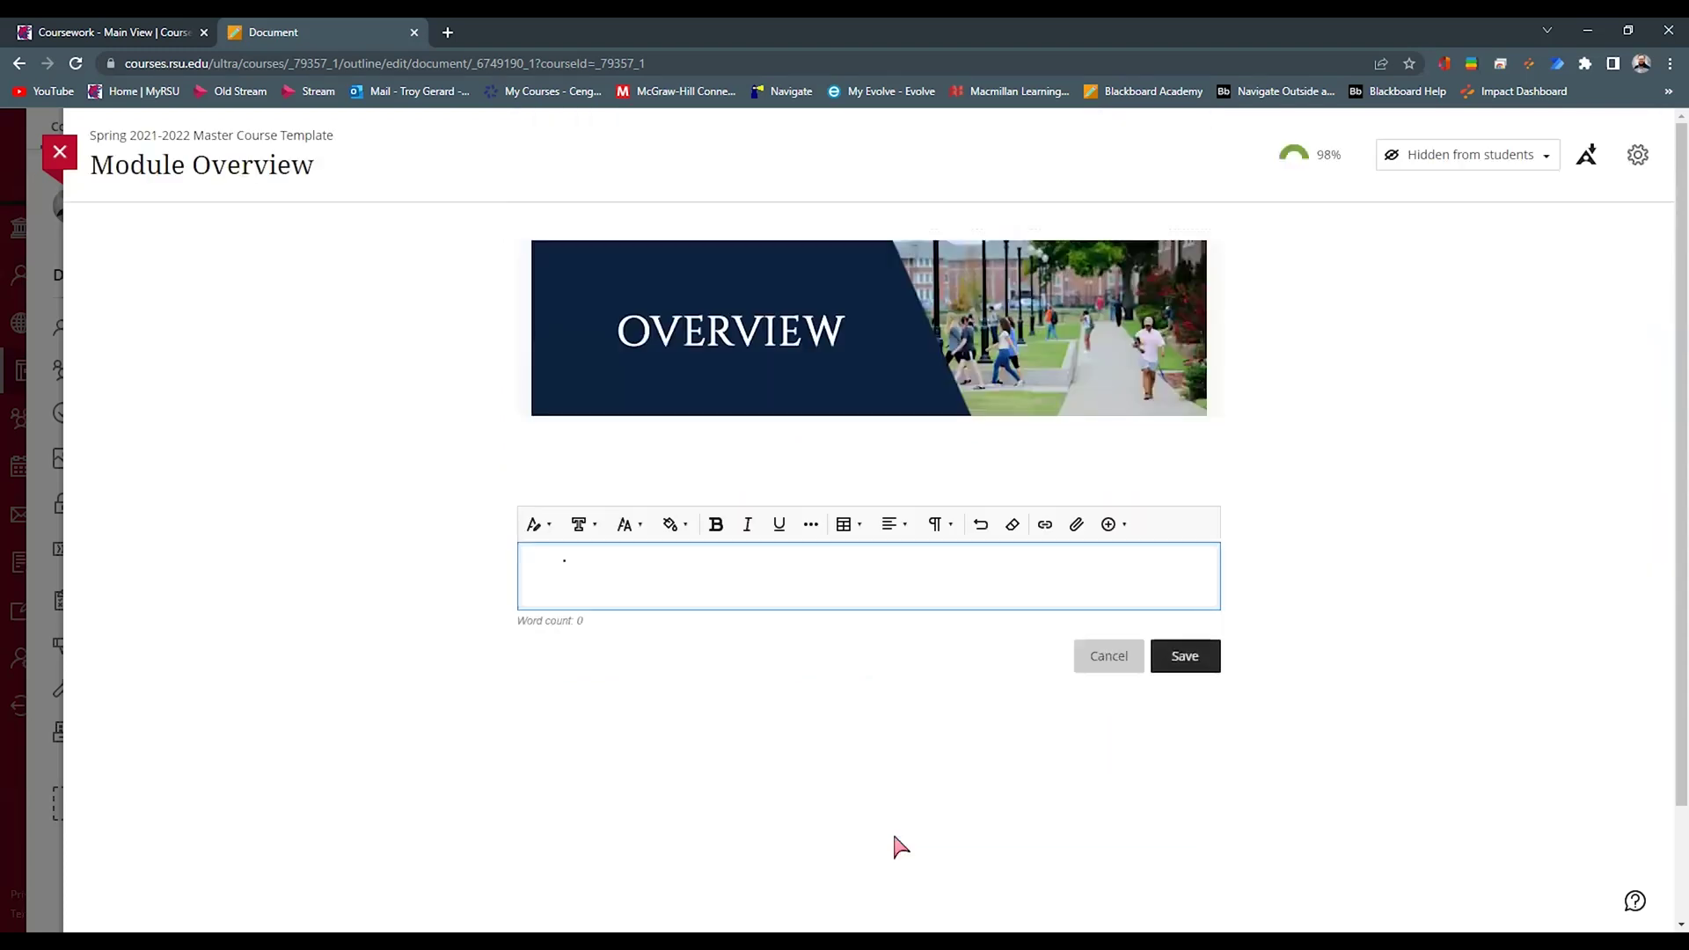
{"action": "key", "text": "BackSpace"}
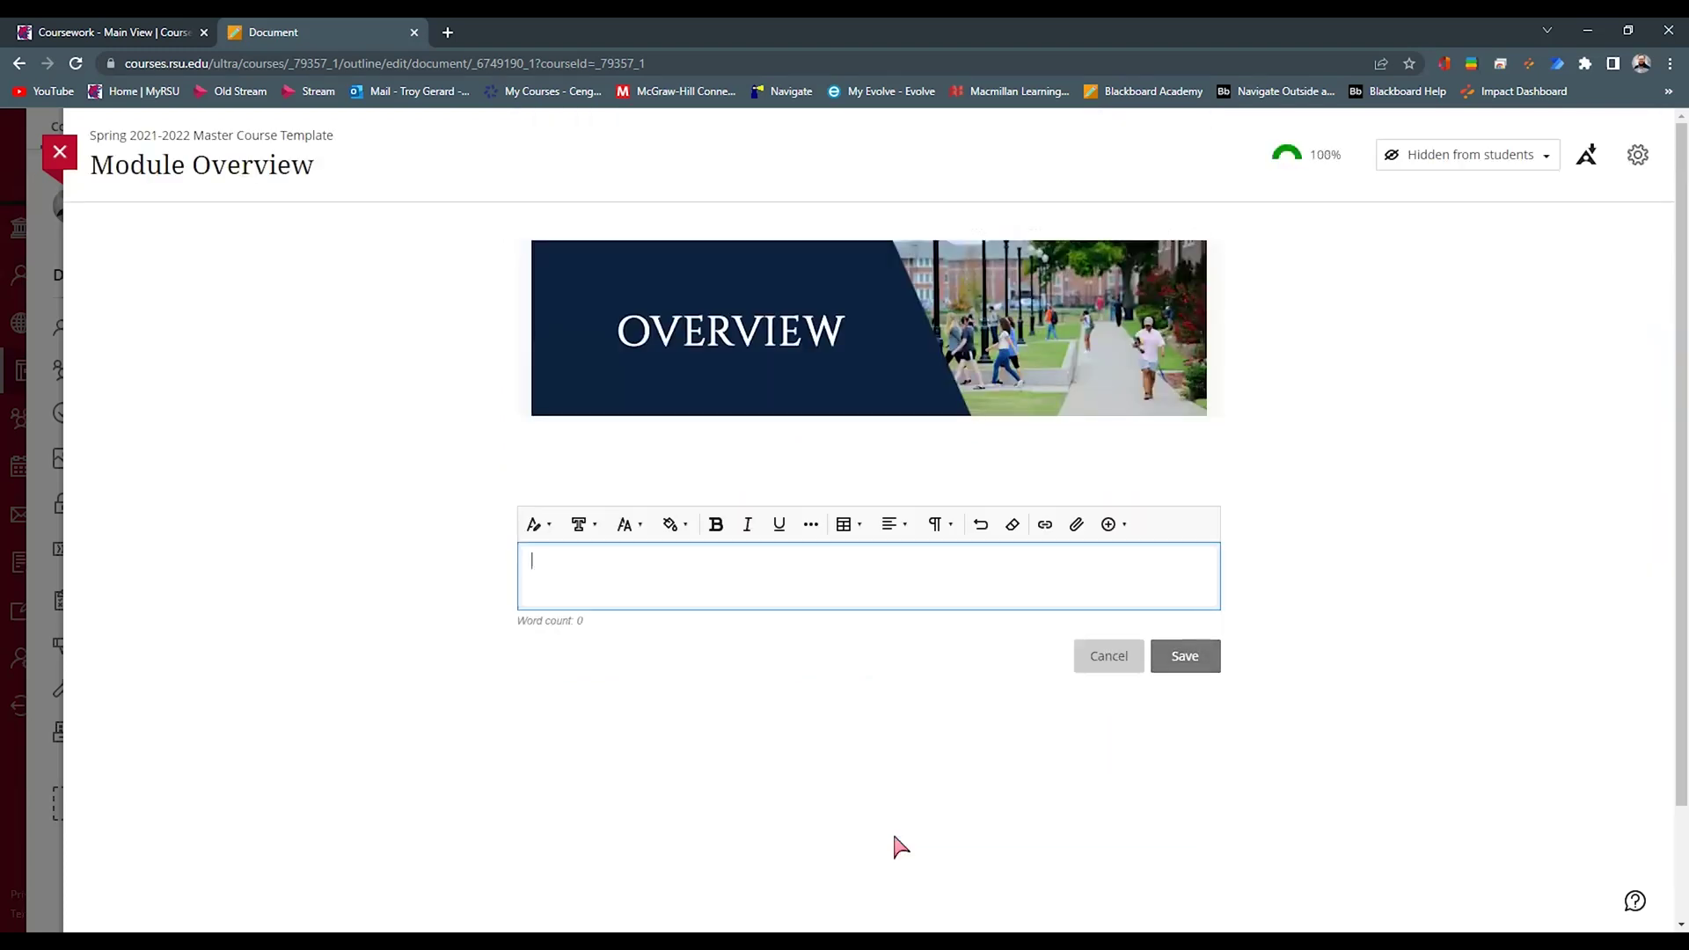
{"action": "type", "text": "Unit 1.0 Overview: Succeeding in college is rather like succeeding in life. It's really much more about you than it is about college. So the most important place to start is to consider why you're here, what matters to you, and what you expect to get out it. Even if you have already thought about these questions, it's good to reaffirm your commitment to your plan as we begin to consider what's really involved in being a college student. Unit 1.0 Learning Objectives: 1. Identify your most important personal values and relate them to a college education (CLO 3). 2. Define diversity and explain the benefits of a diverse college campus for all students (CLO 2). 3. Identify strengths and identify what kind of career(s) will best match your interests, skills, and personality (CLO 5). 4. Describe the characteristics of successful students (CLOs 3 & 6). 5. Define the steps of the learning process and your specific learning style (CLOs 3 & 6)."}
{"action": "scroll", "coordinate": [898, 820], "scroll_direction": "down", "scroll_amount": 1}
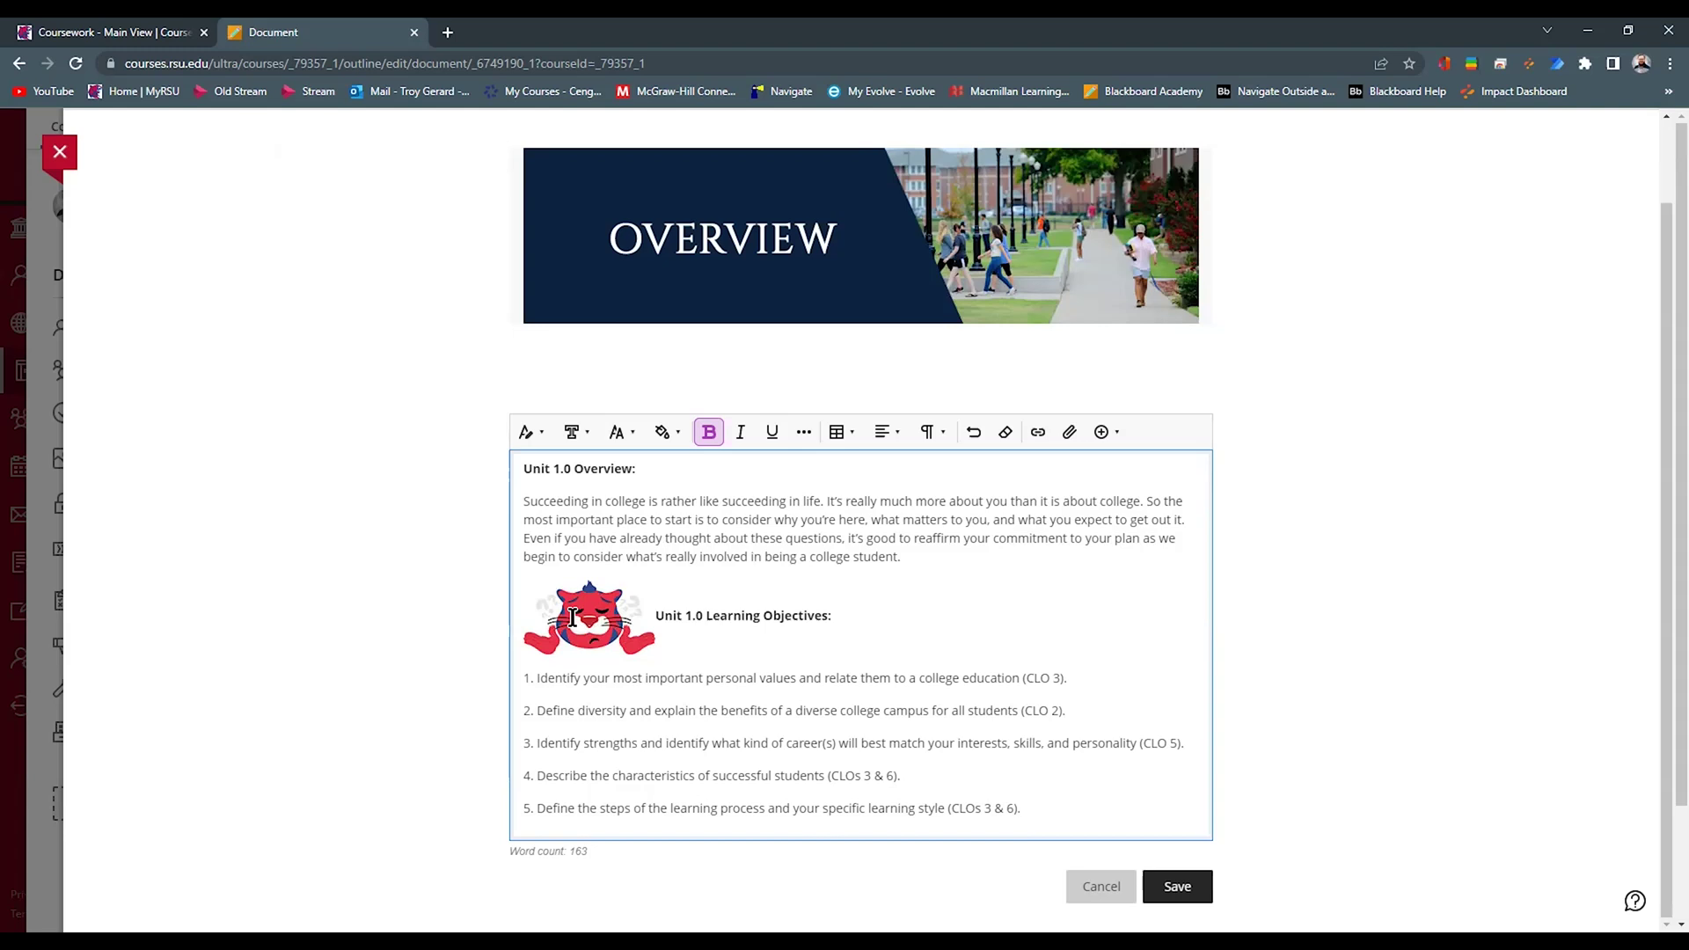
{"action": "left_click", "coordinate": [1188, 886]}
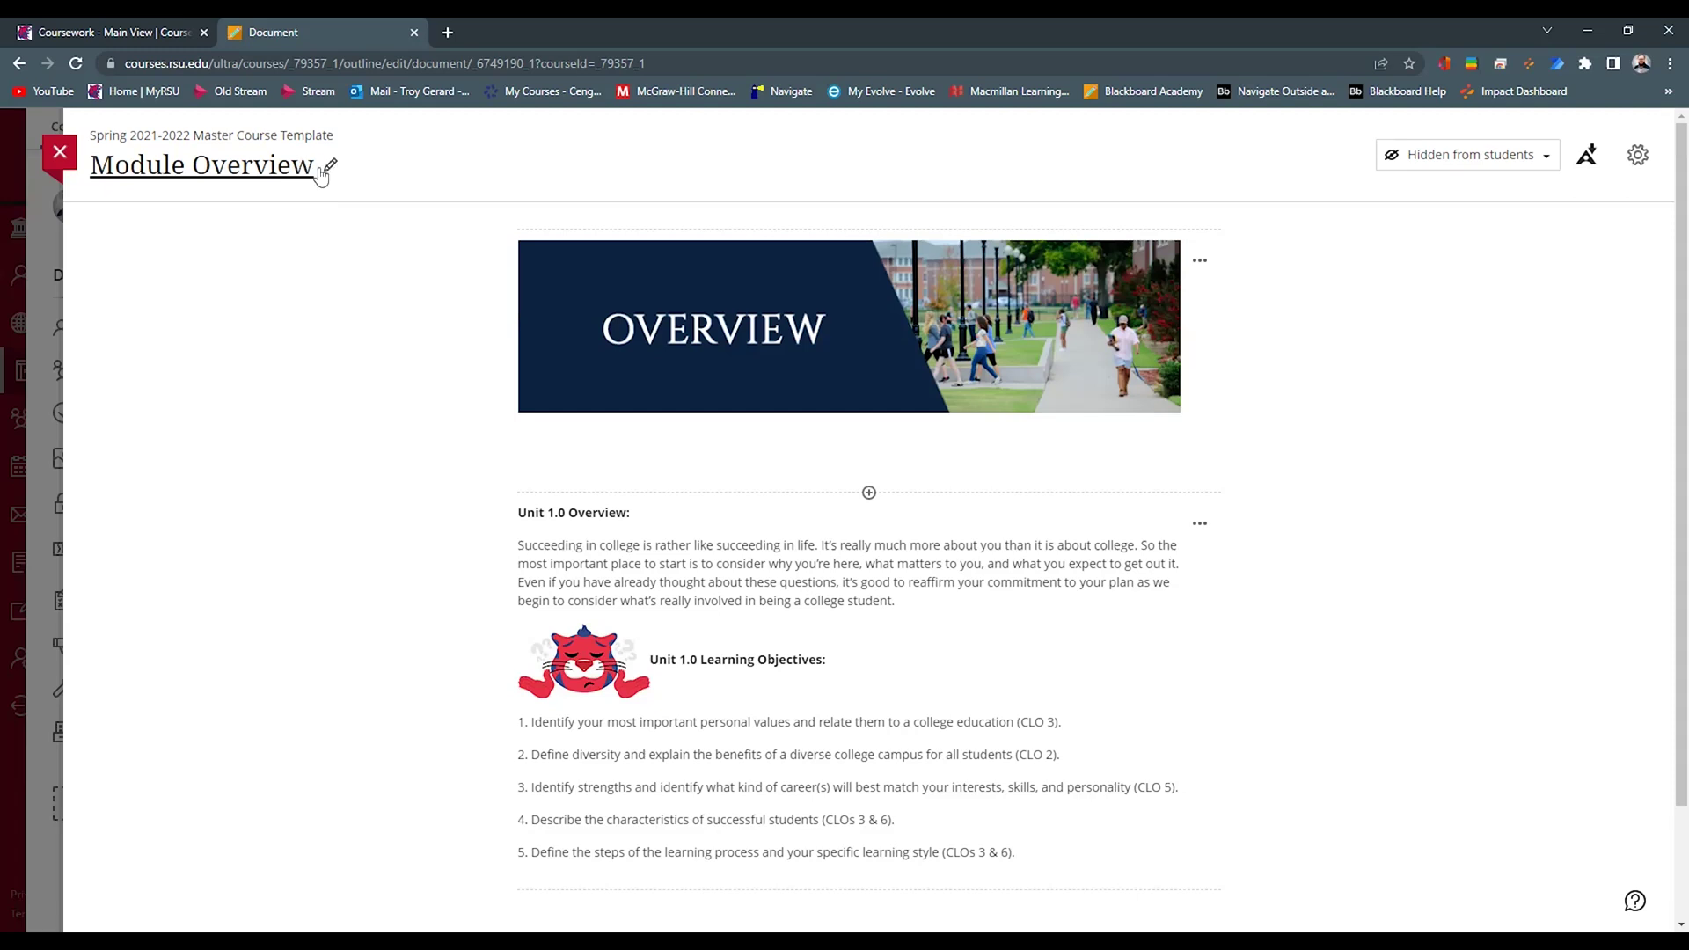
Rename the Module Overview page to 'Unit 1 Overview' and close it to return to the course outline.
{"action": "left_click", "coordinate": [325, 166]}
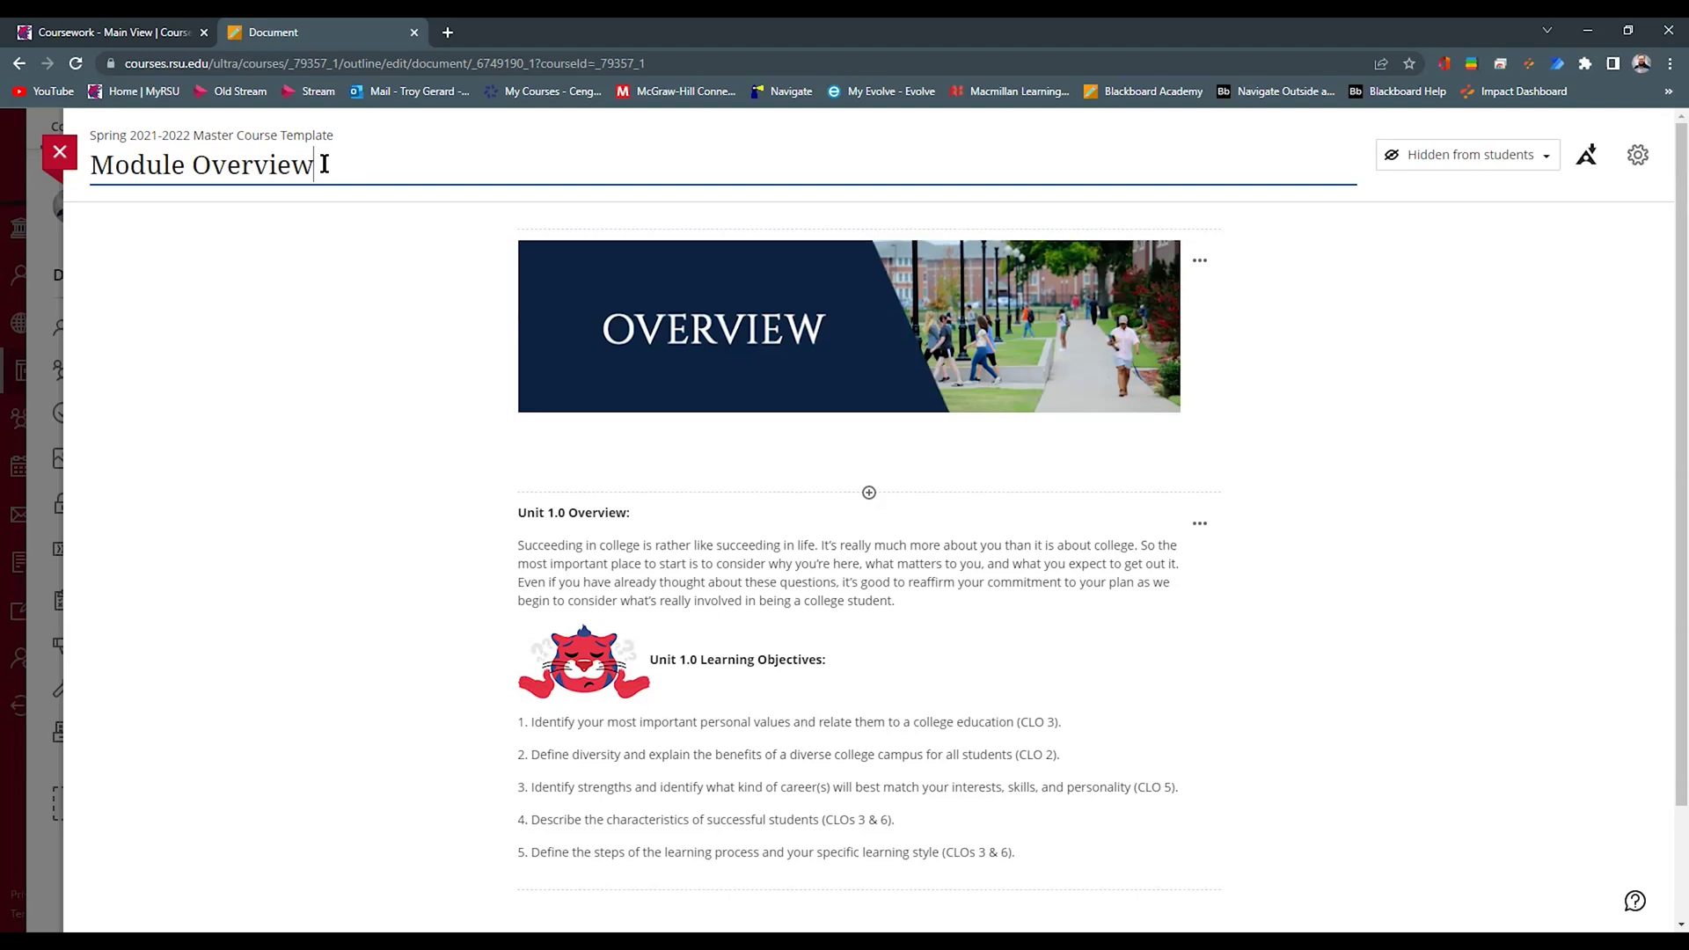
{"action": "left_click_drag", "start_coordinate": [325, 165], "coordinate": [115, 165]}
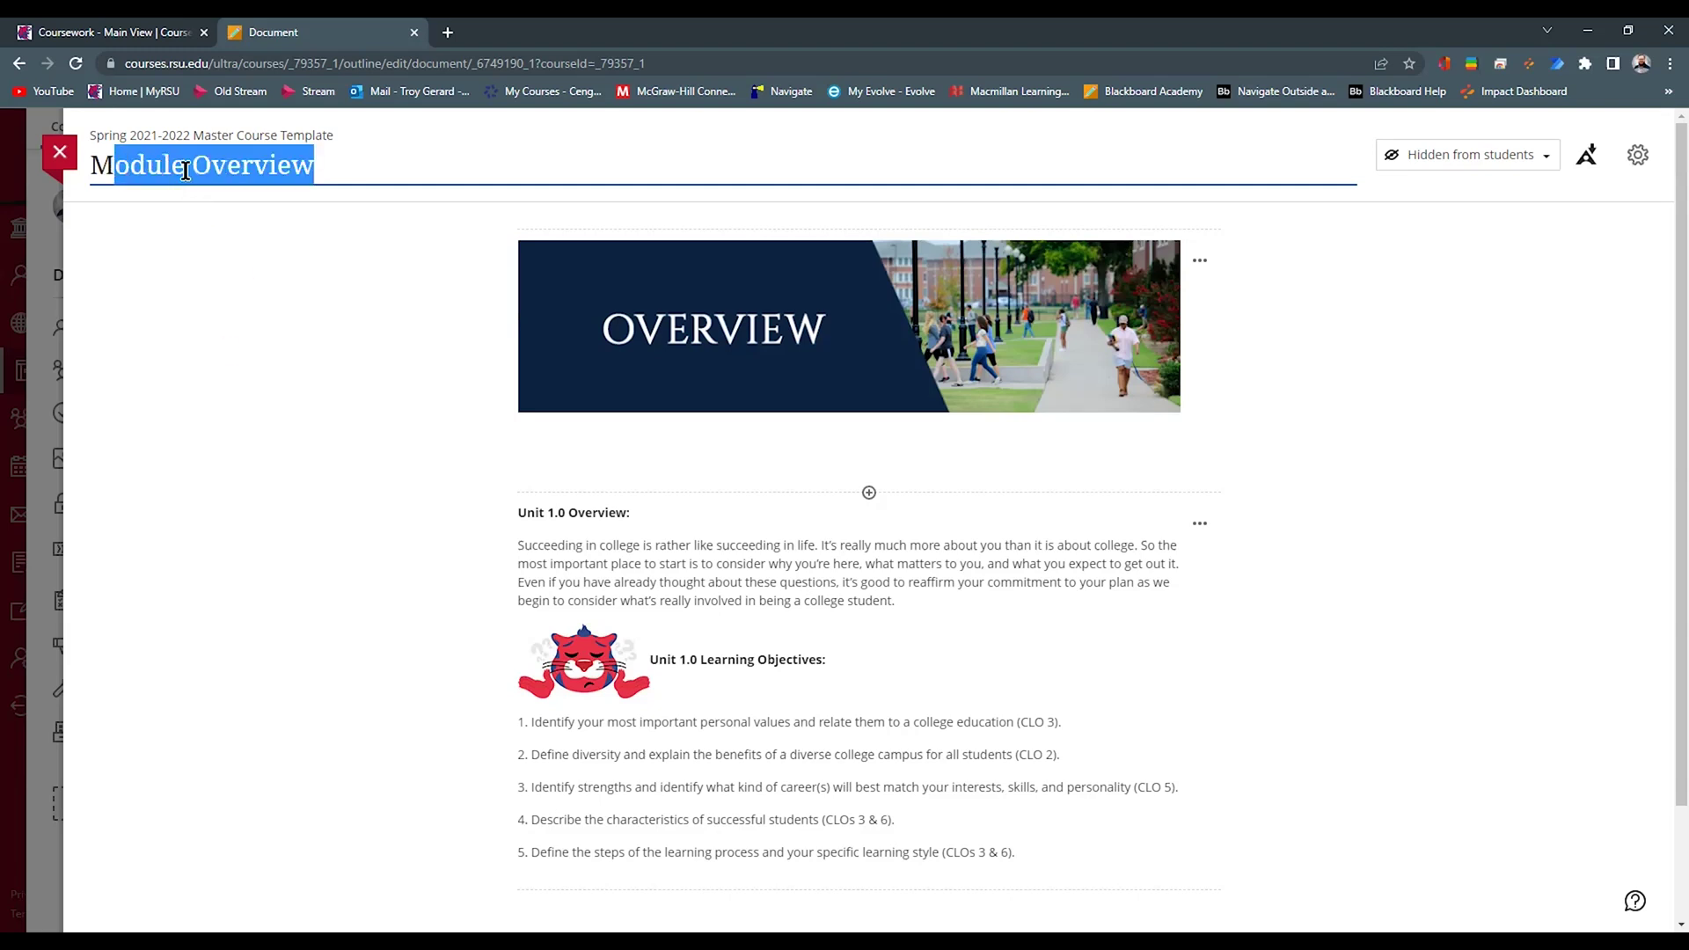
{"action": "left_click_drag", "start_coordinate": [185, 166], "coordinate": [76, 169]}
{"action": "type", "text": "Unit 1 `"}
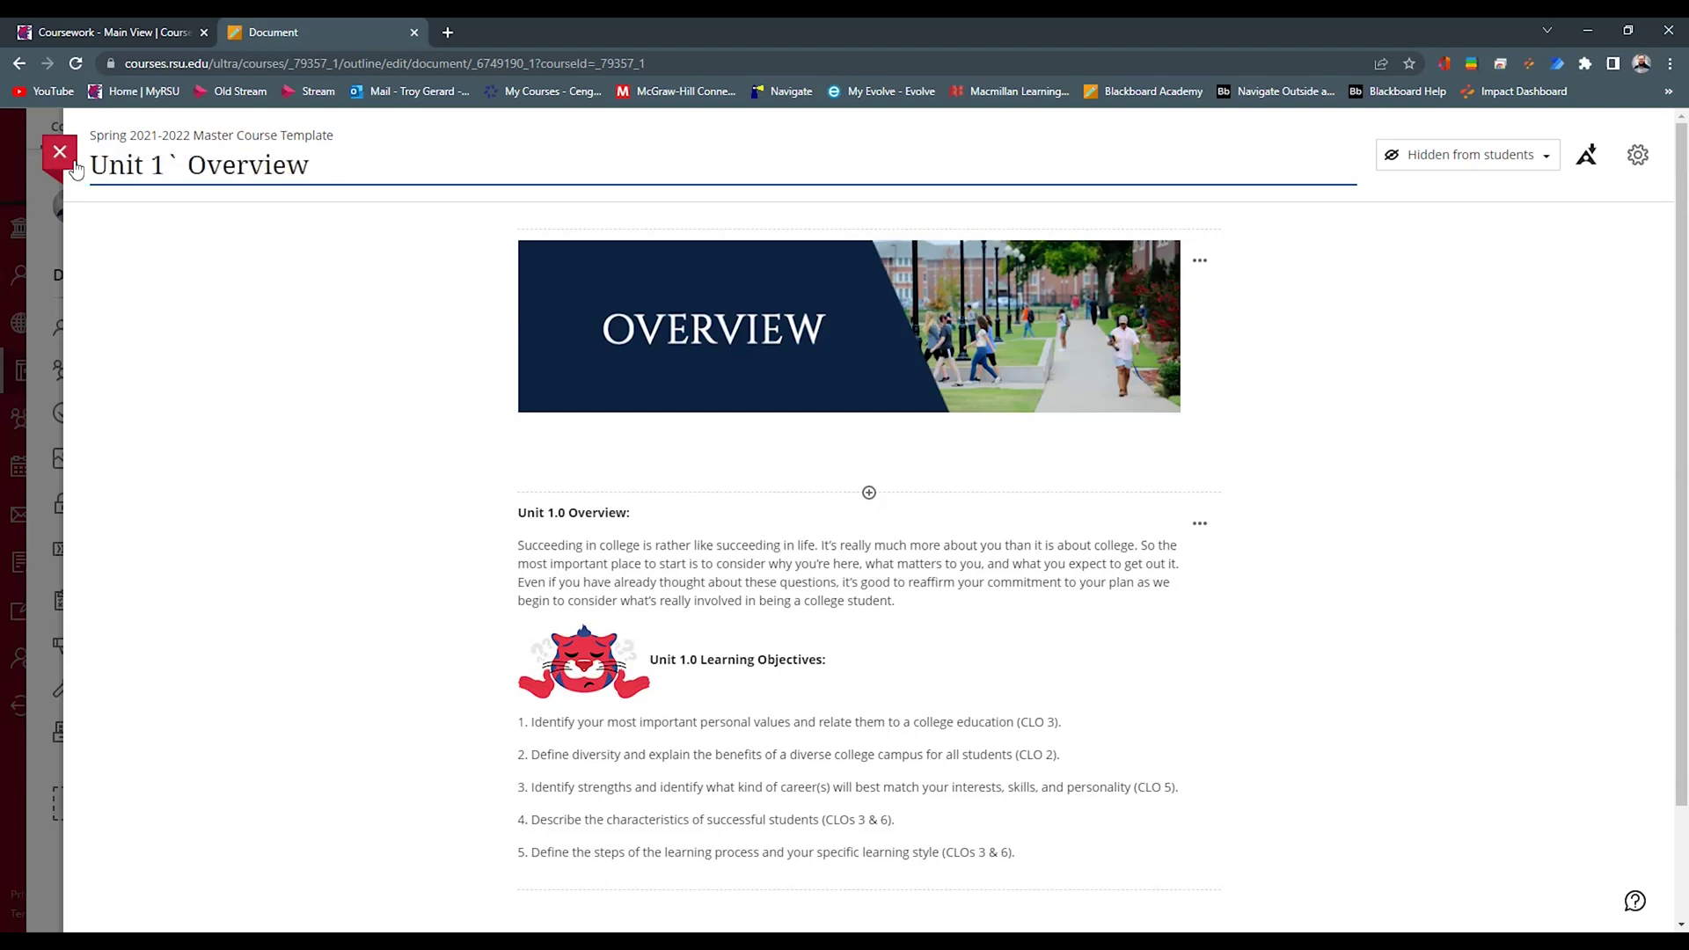
{"action": "key", "text": "BackSpace"}
{"action": "key", "text": "BackSpace"}
{"action": "left_click", "coordinate": [275, 353]}
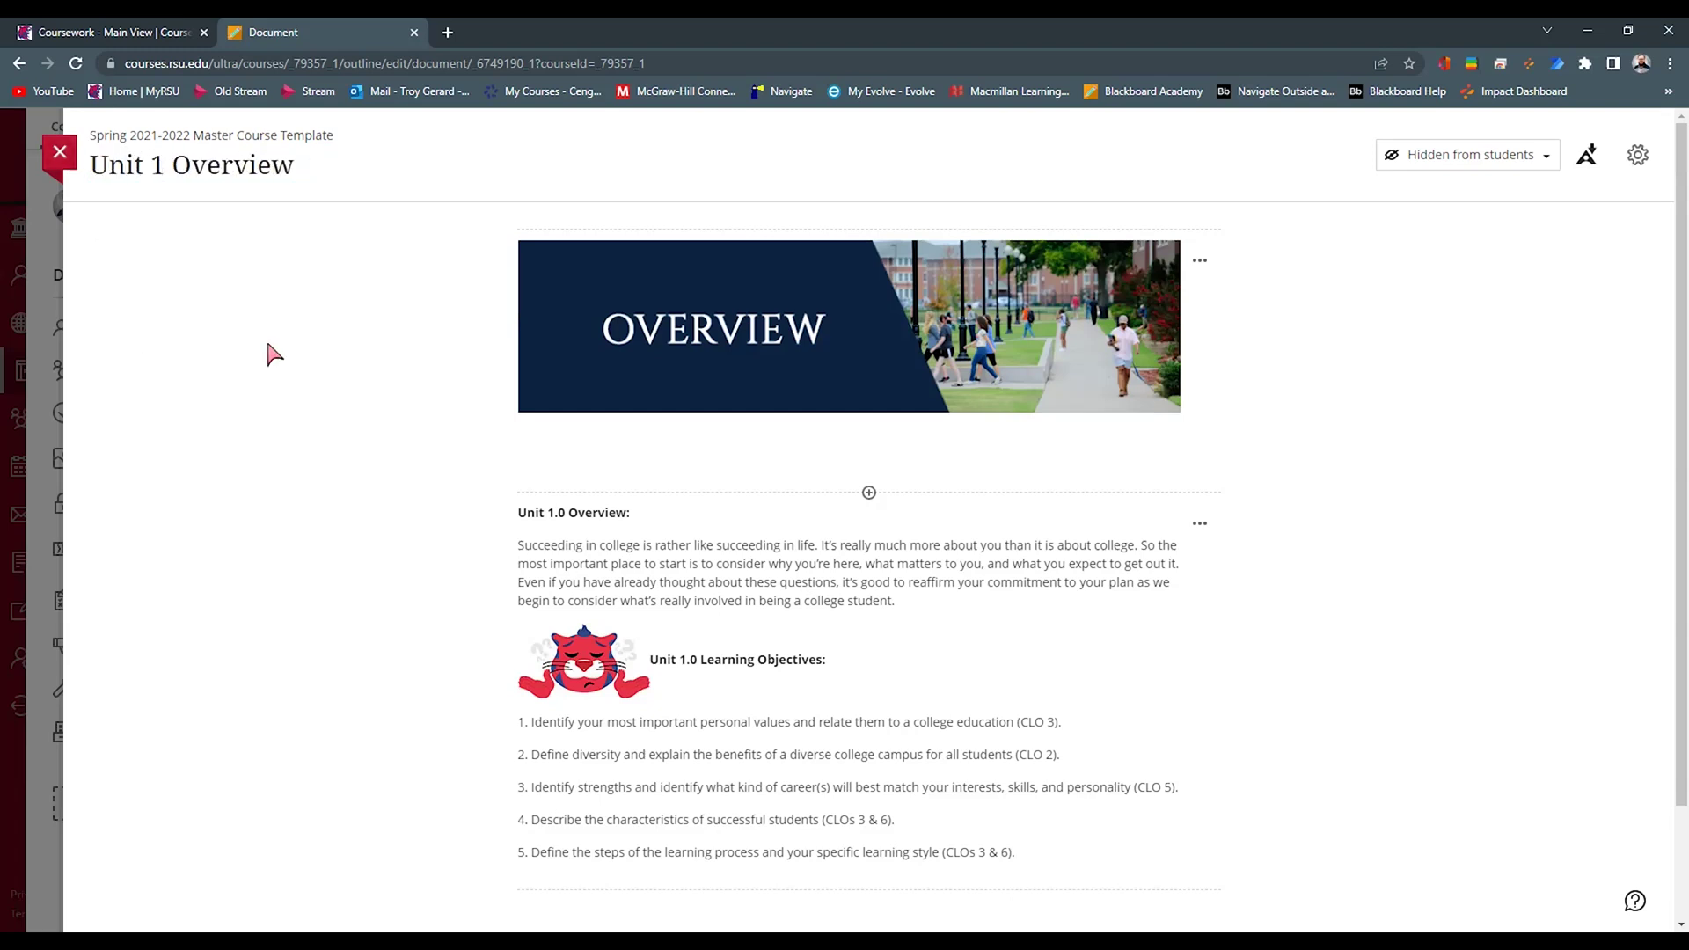
{"action": "left_click", "coordinate": [59, 151]}
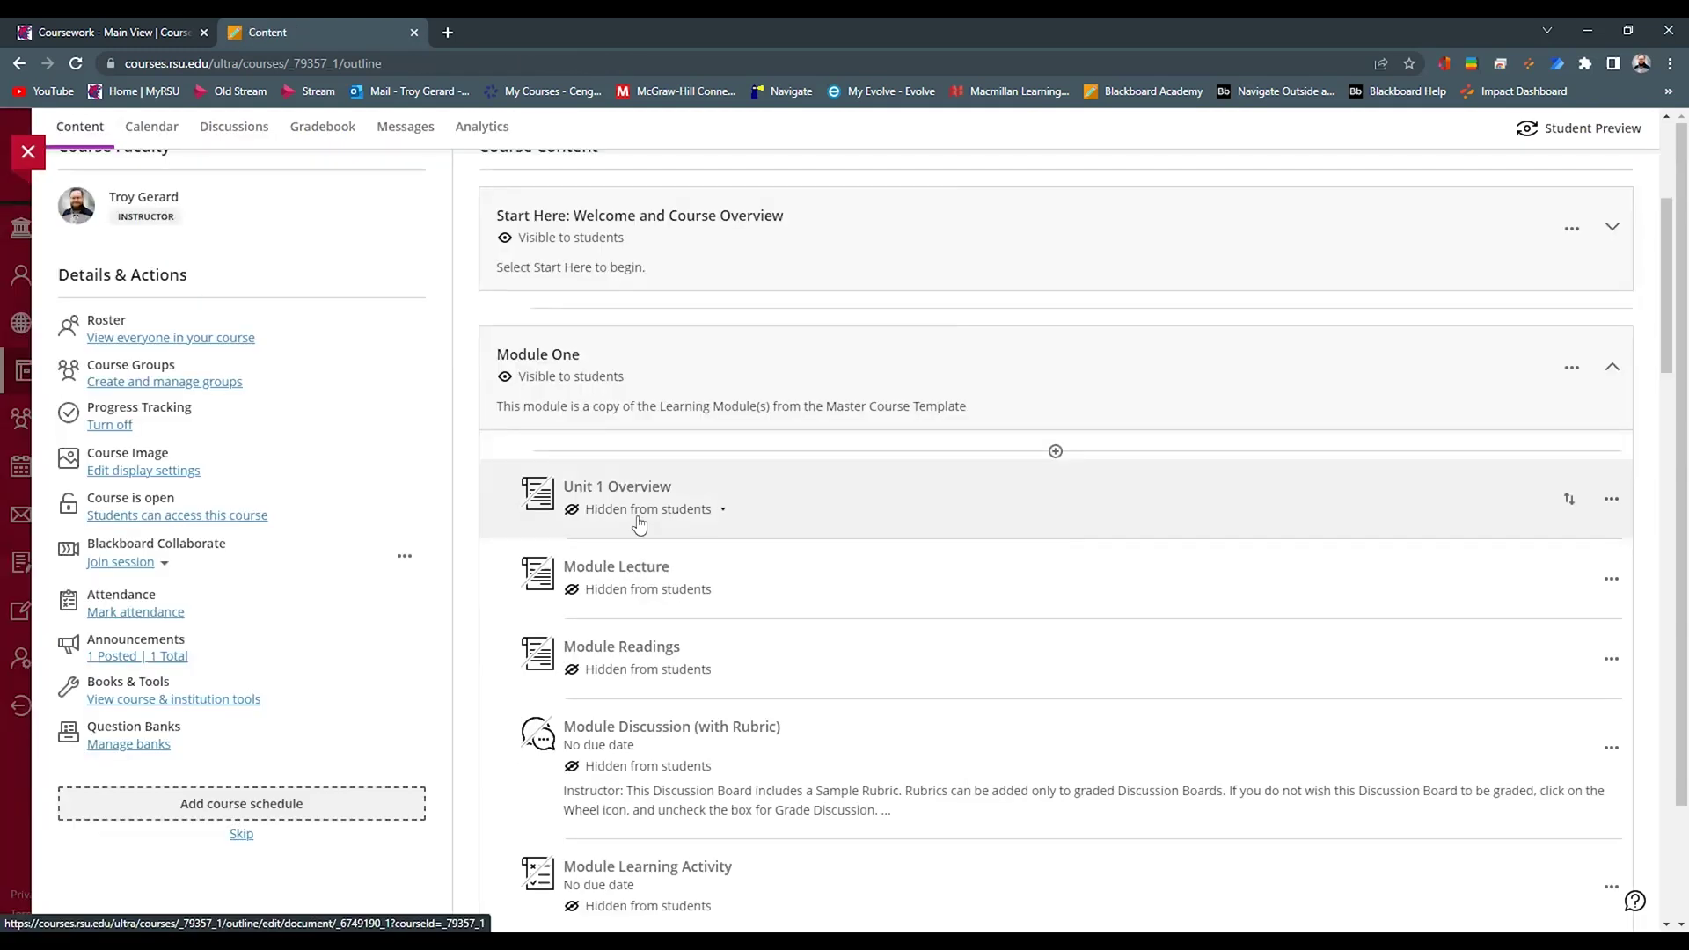
Make Unit 1 Overview visible to students, then switch to the Jenzabar Coursework page.
{"action": "left_click", "coordinate": [719, 518]}
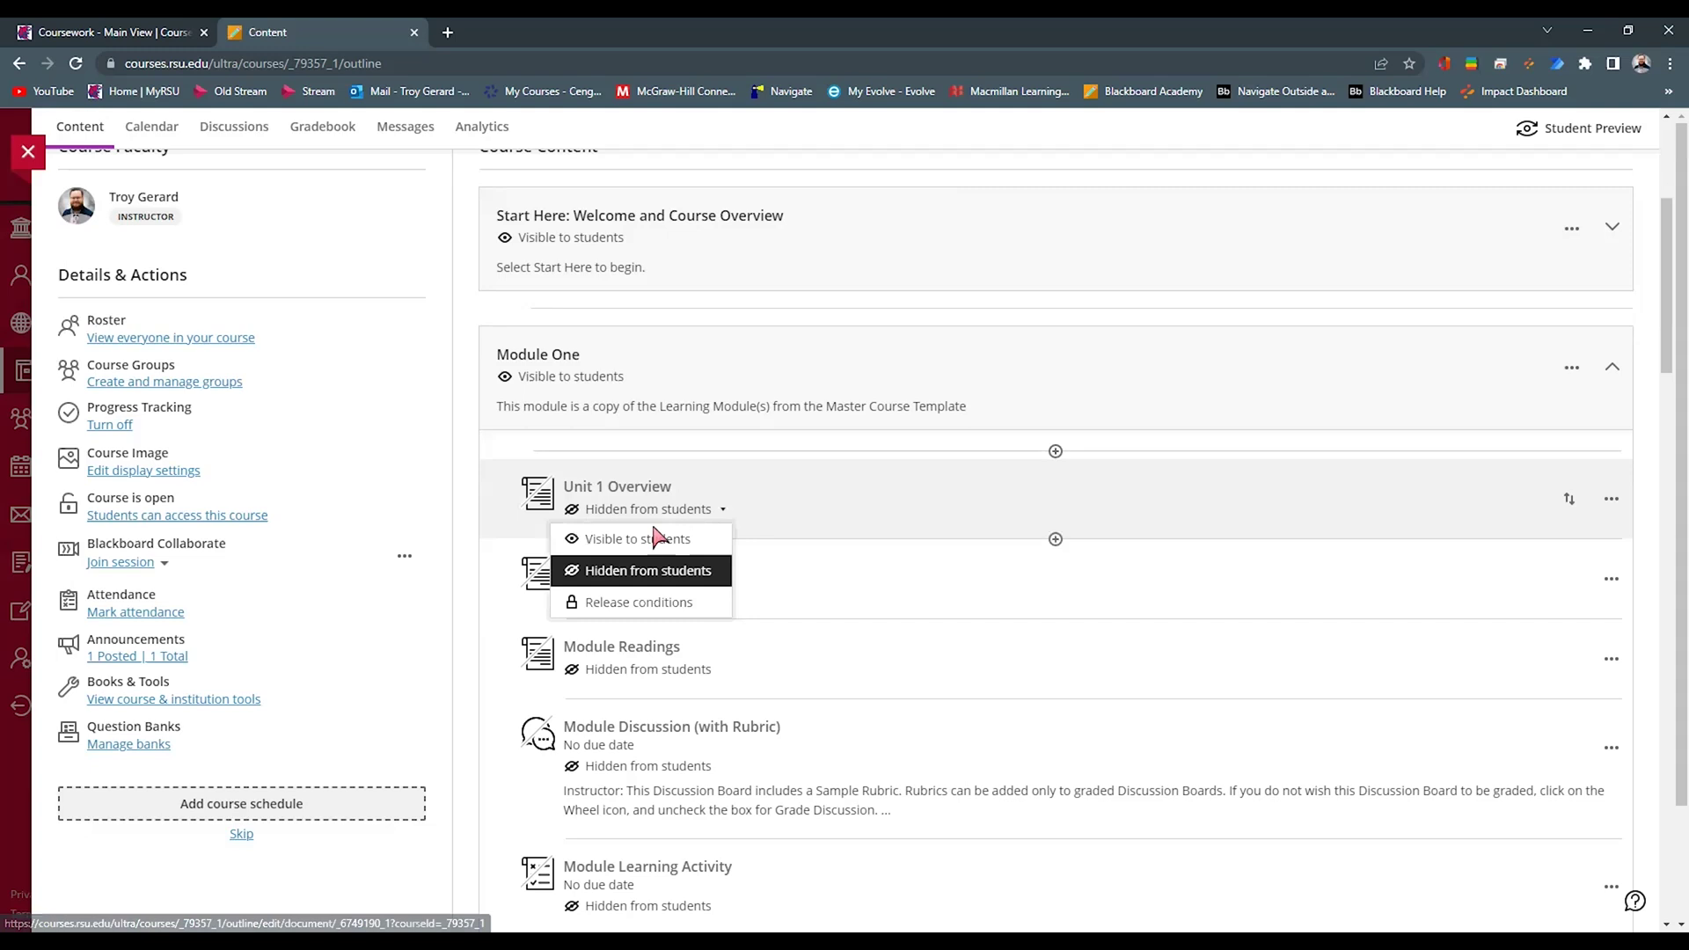
{"action": "left_click", "coordinate": [655, 542]}
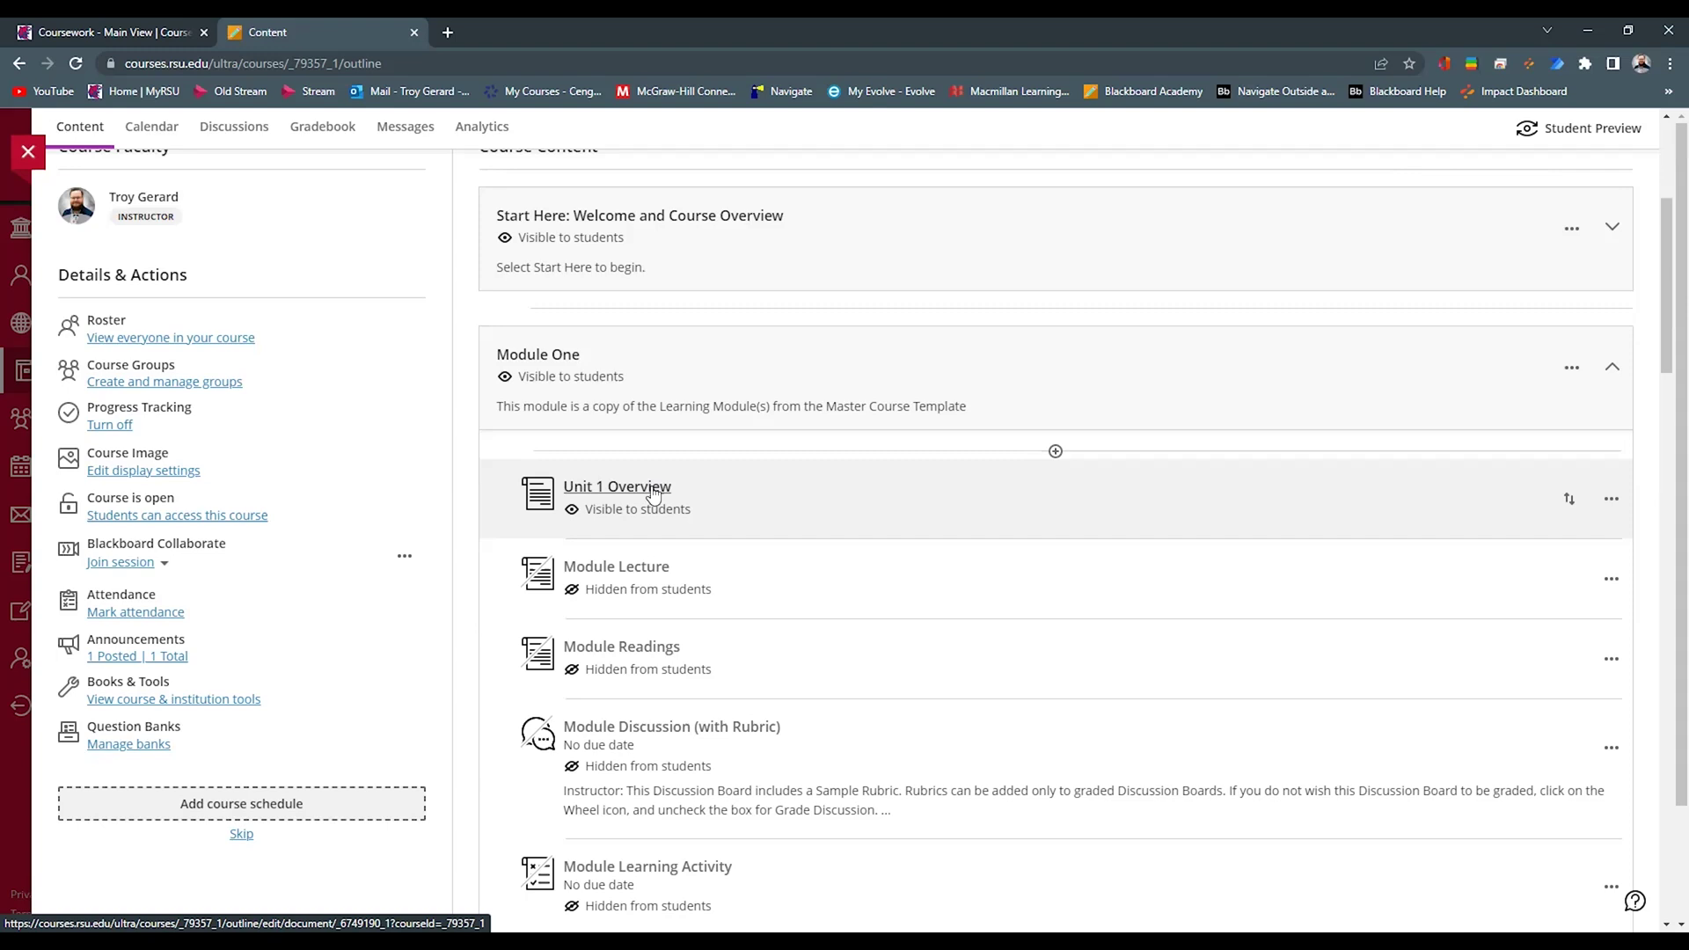
{"action": "scroll", "coordinate": [1029, 566], "scroll_direction": "up", "scroll_amount": 2}
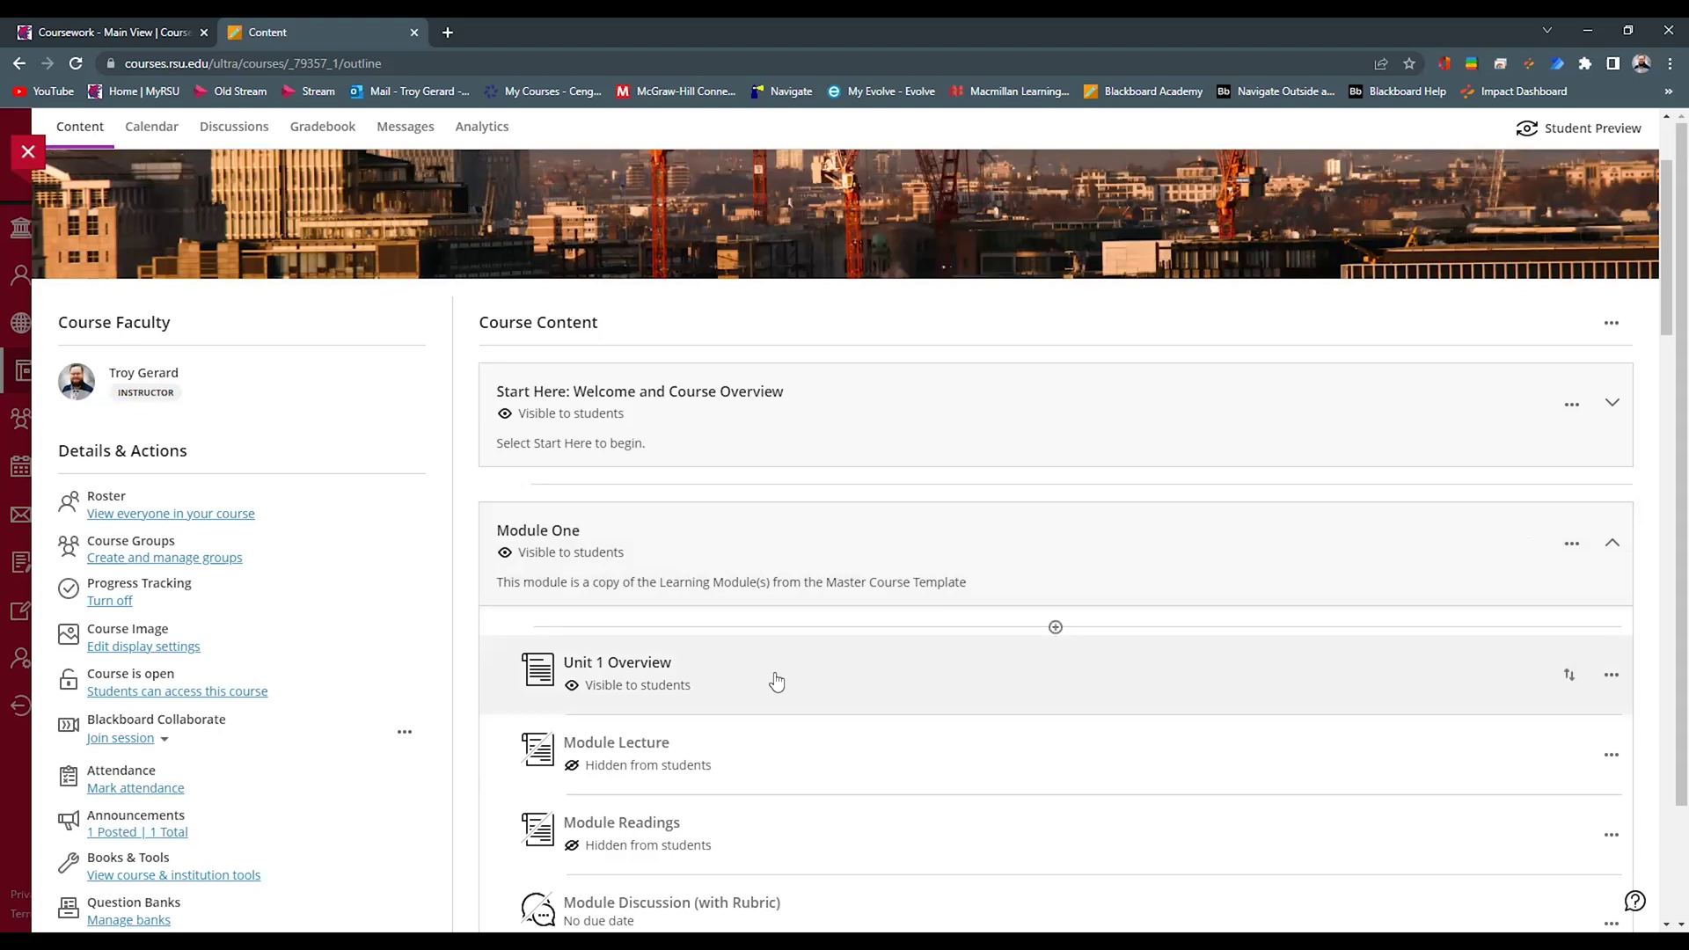
{"action": "scroll", "coordinate": [776, 682], "scroll_direction": "down", "scroll_amount": 2}
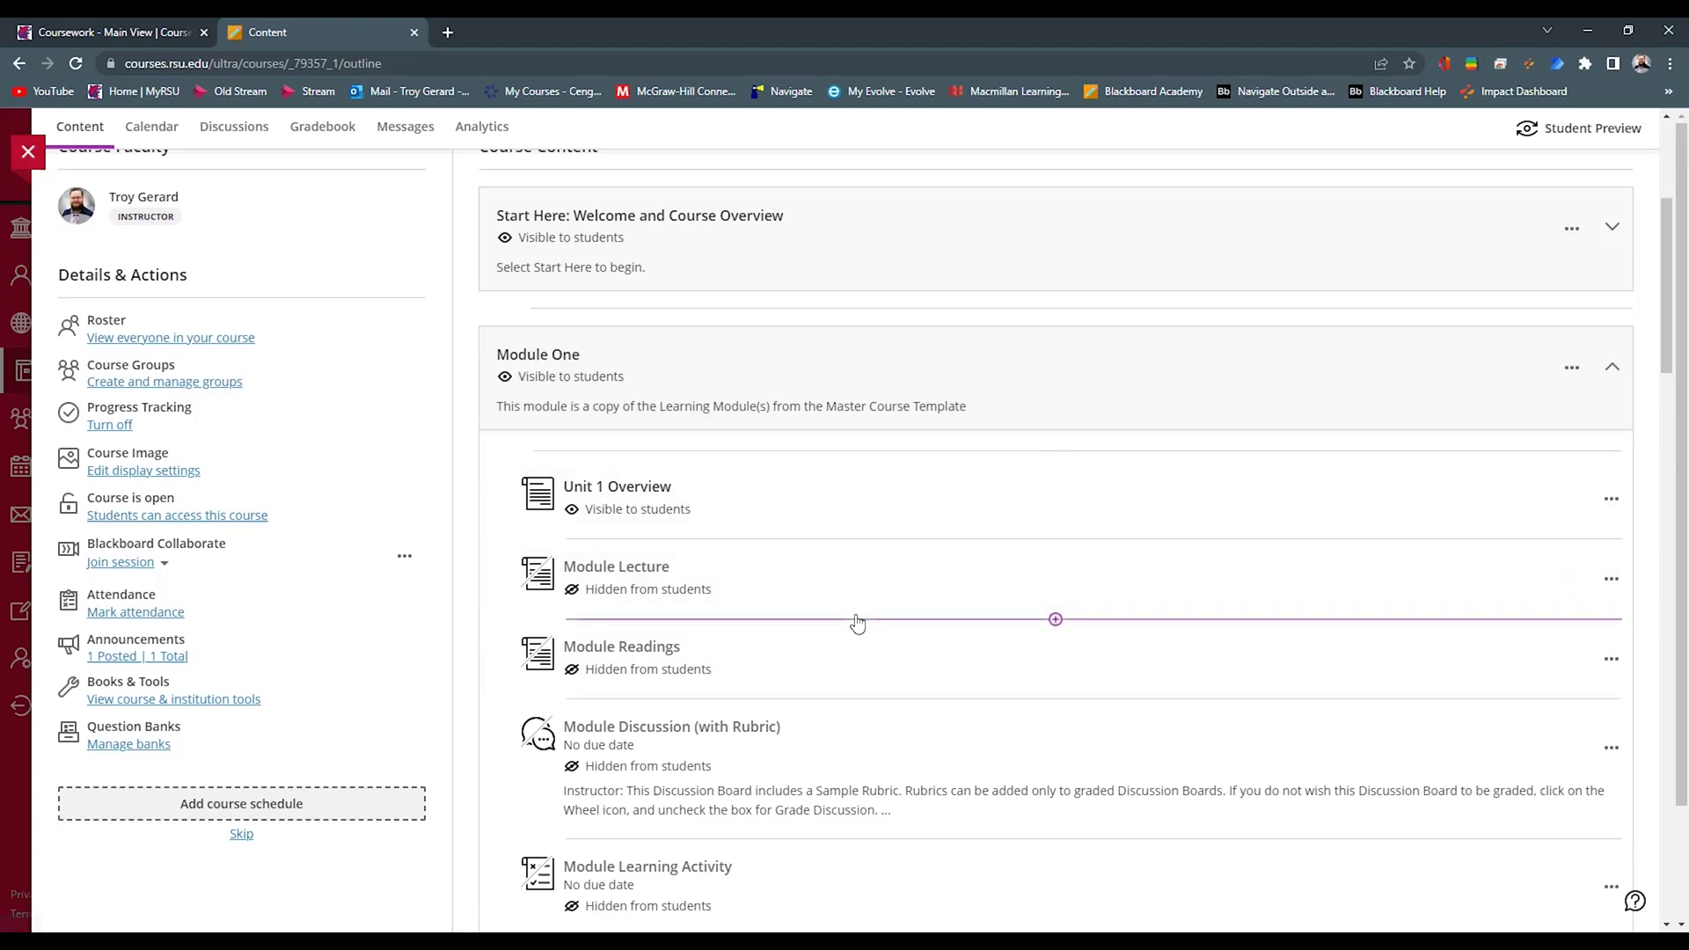
{"action": "left_click", "coordinate": [161, 29]}
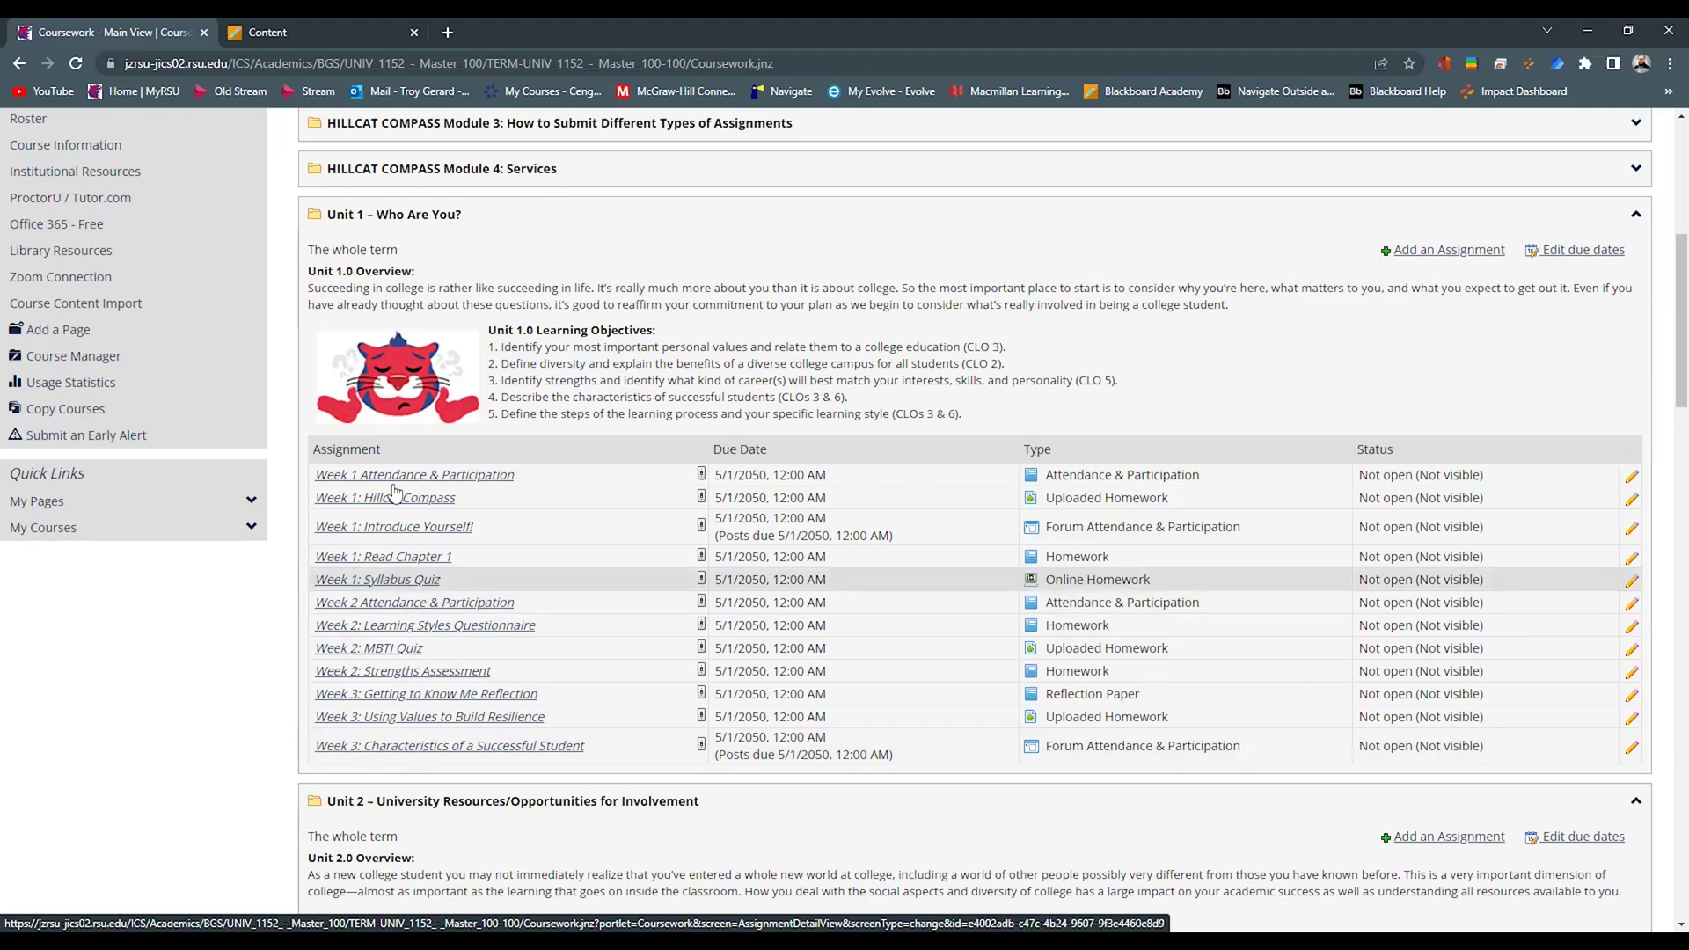
Switch from the Jenzabar Unit 1 assignment list back to the Blackboard course outline.
{"action": "key", "text": "ctrl+Tab"}
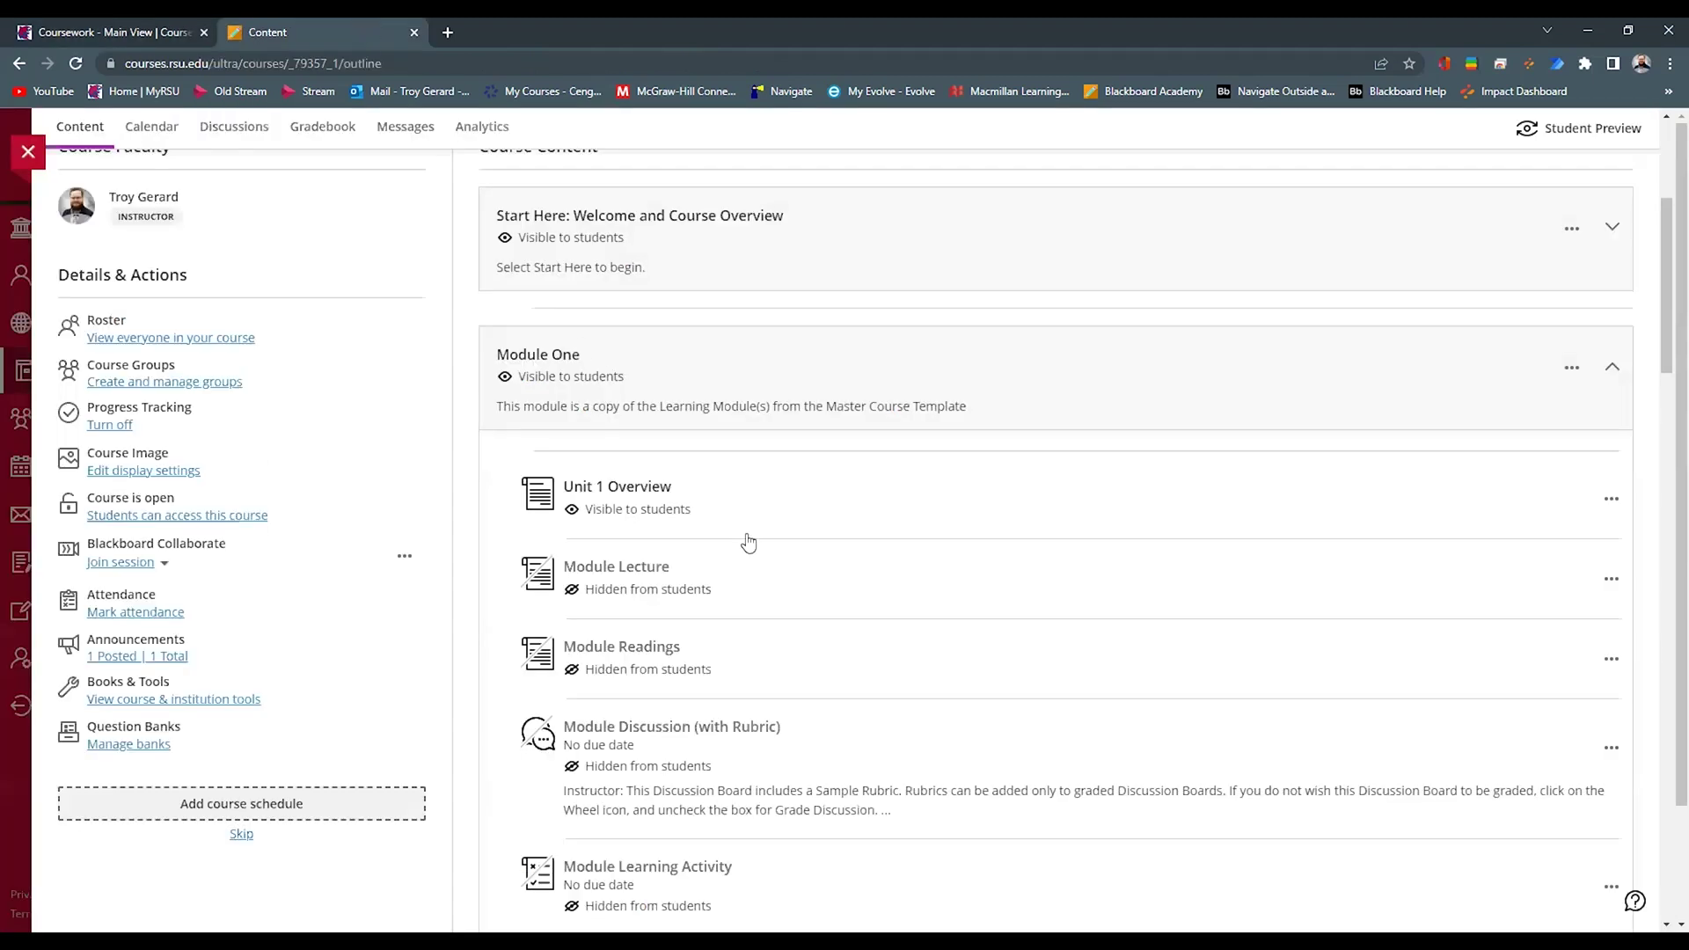
Open The University Experience Master course and expand the Hillcat Compass 1 folder.
{"action": "left_click", "coordinate": [842, 356]}
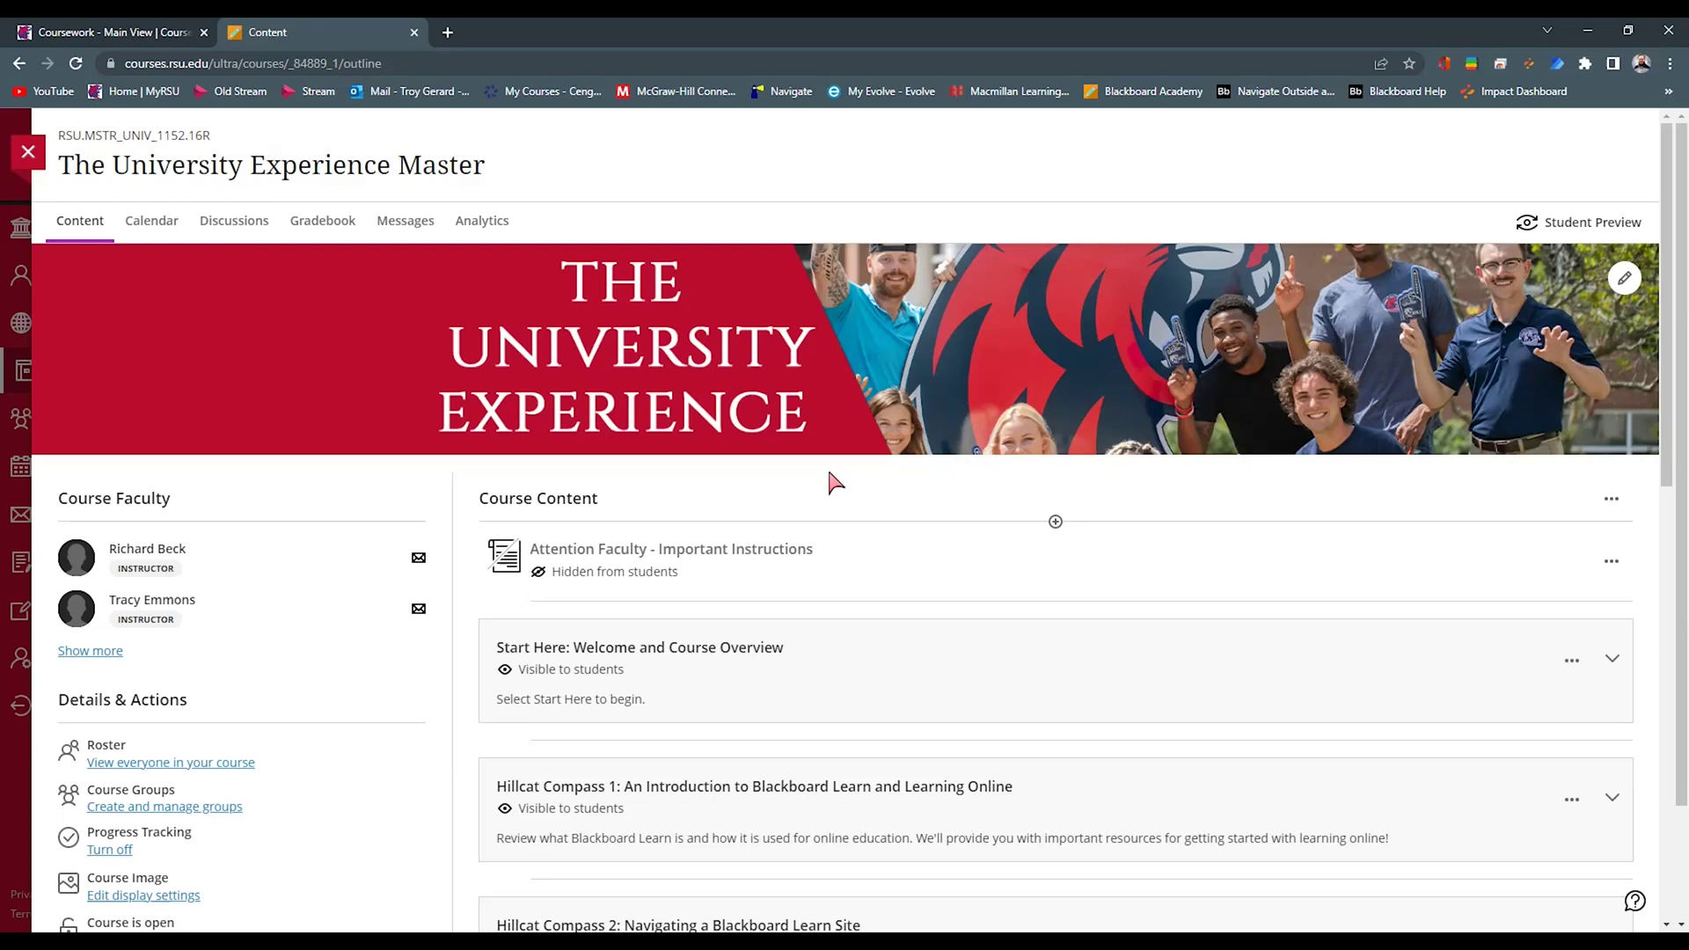
{"action": "scroll", "coordinate": [811, 489], "scroll_direction": "down", "scroll_amount": 2}
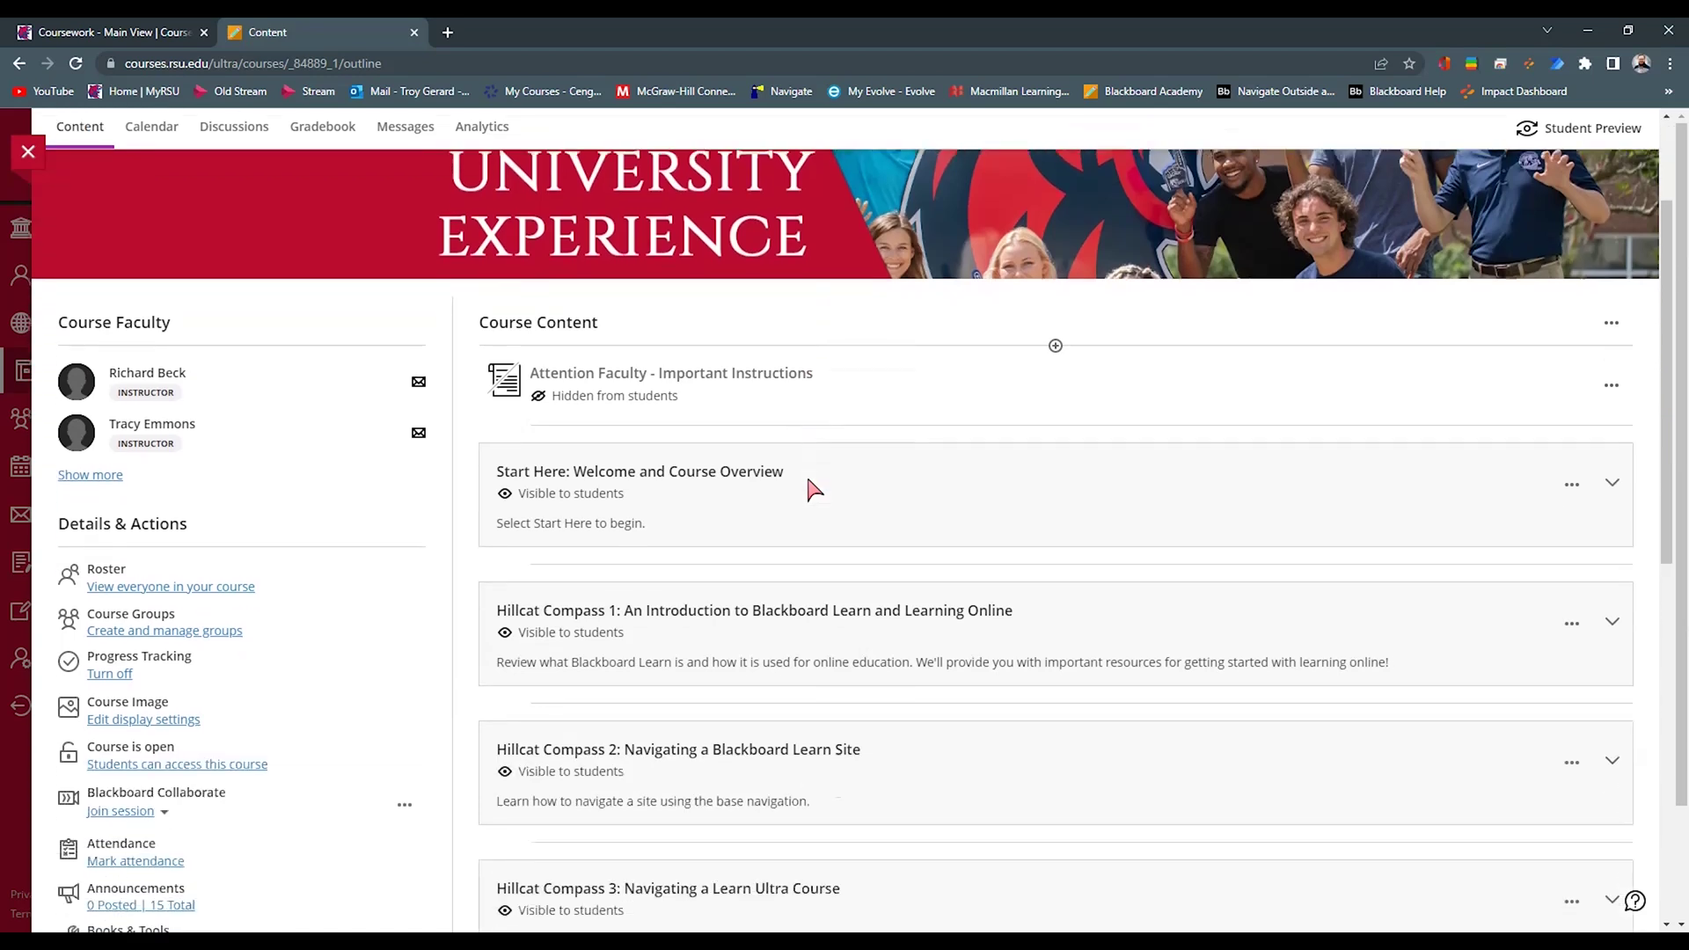
{"action": "scroll", "coordinate": [810, 489], "scroll_direction": "down", "scroll_amount": 2}
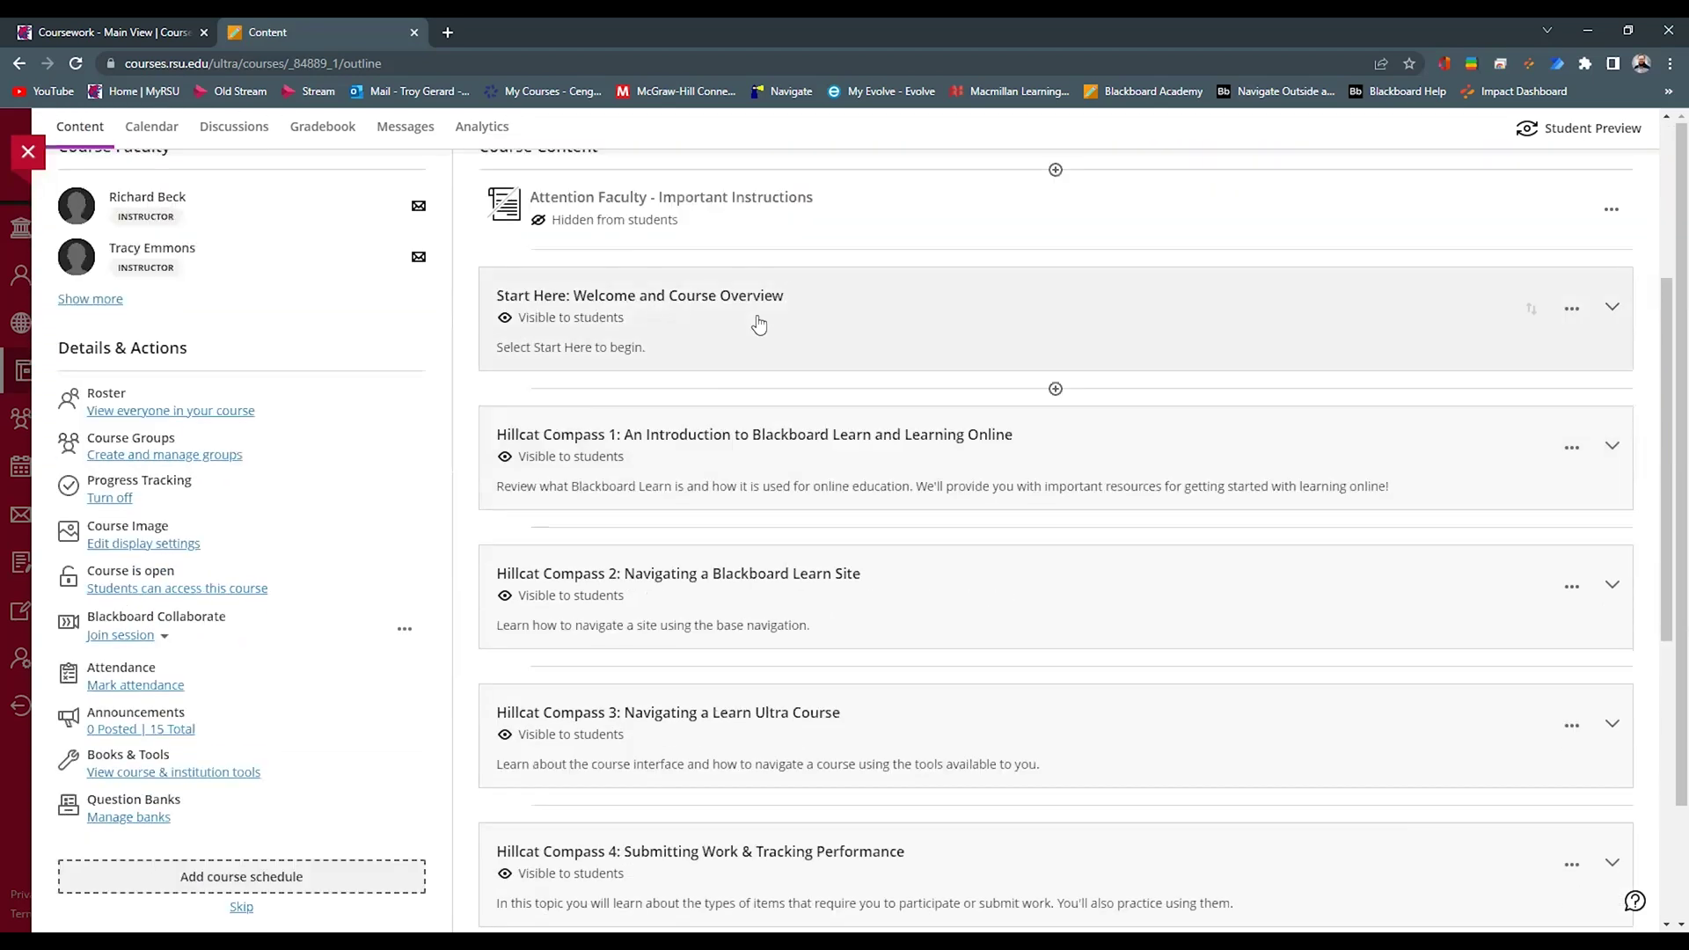
{"action": "scroll", "coordinate": [758, 323], "scroll_direction": "down", "scroll_amount": 1}
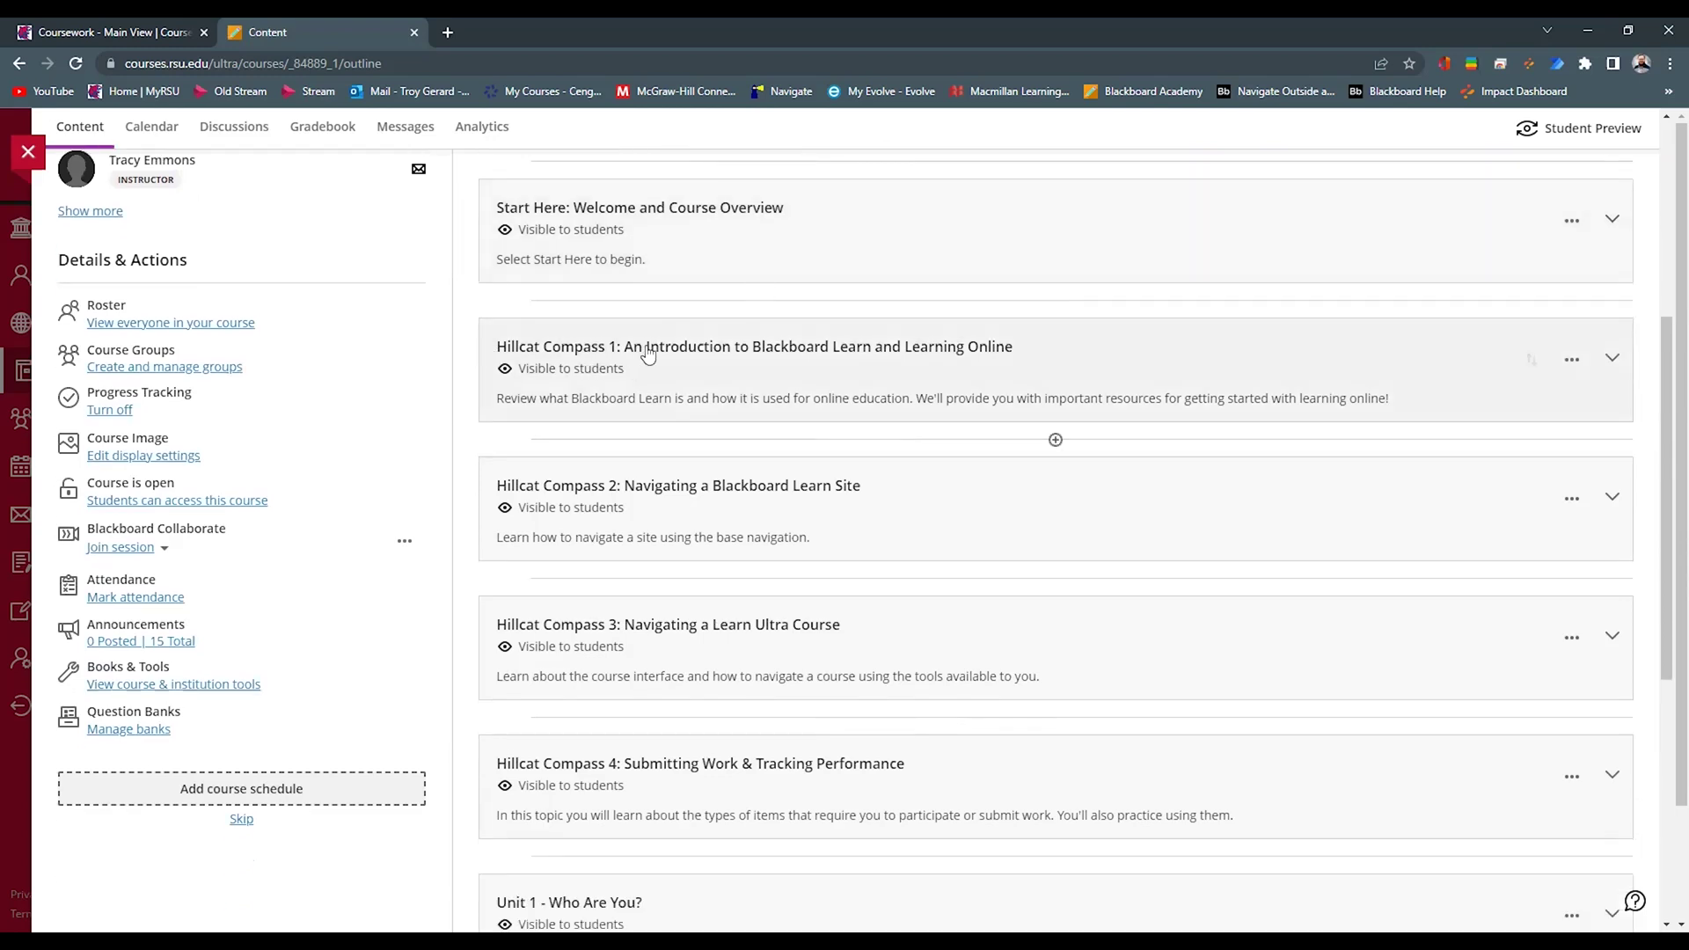
{"action": "scroll", "coordinate": [755, 361], "scroll_direction": "down", "scroll_amount": 1}
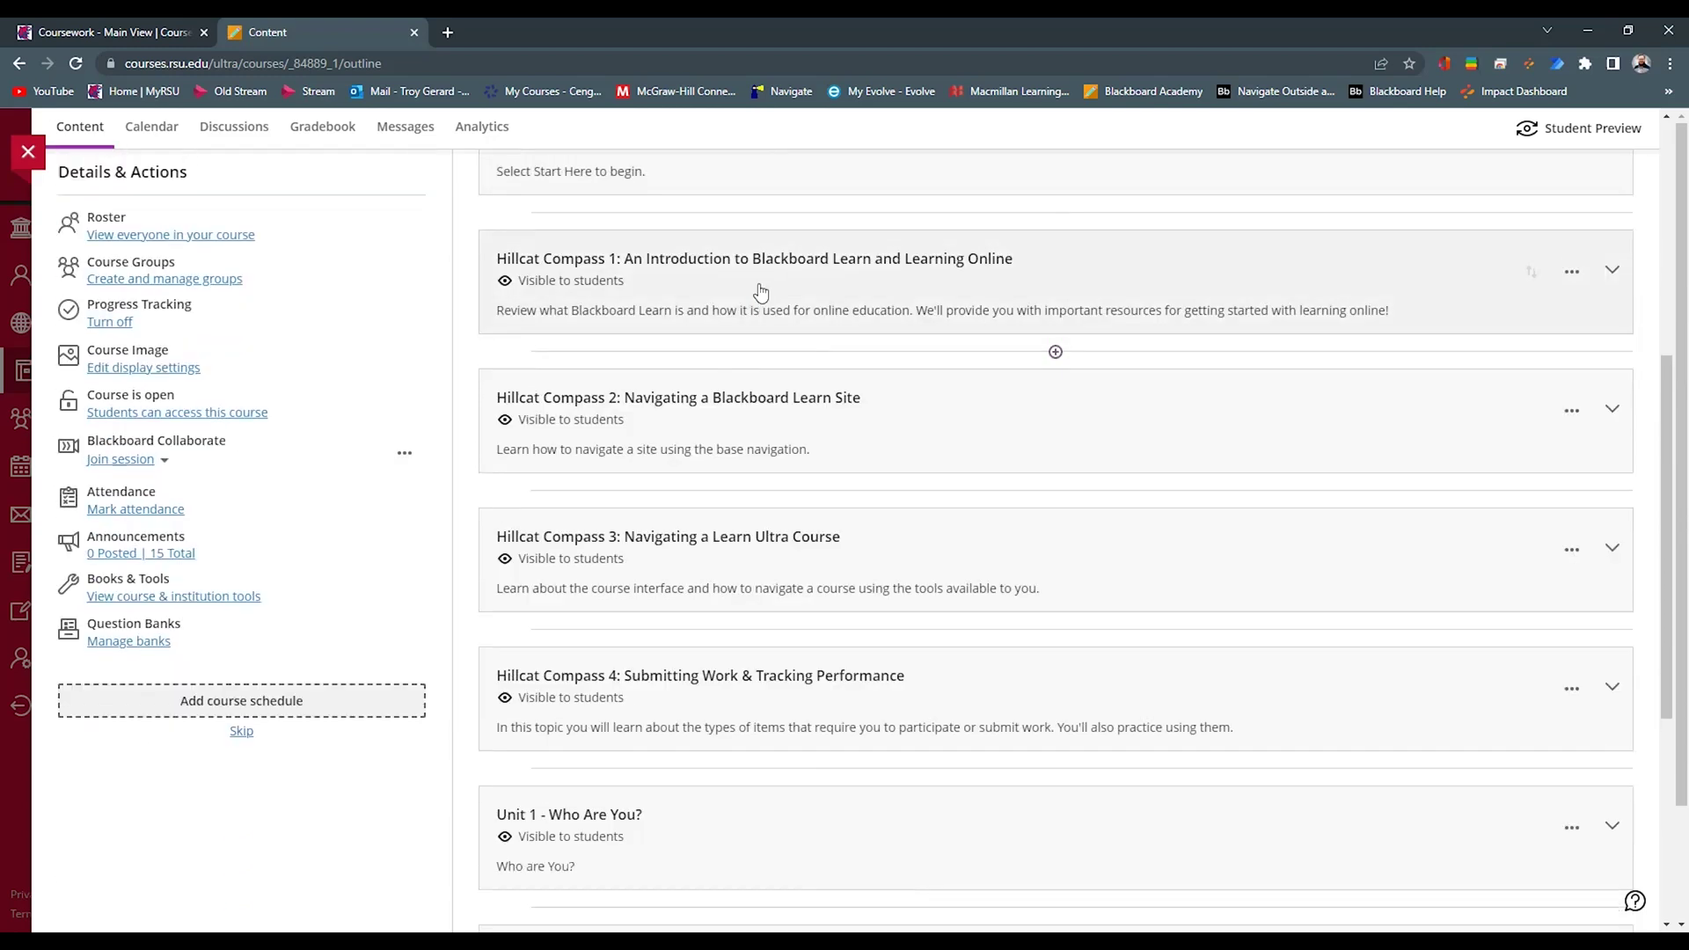
{"action": "left_click", "coordinate": [761, 290]}
Expand the Unit 1 - Who Are You? folder and scroll through its items.
{"action": "scroll", "coordinate": [716, 369], "scroll_direction": "down", "scroll_amount": 3}
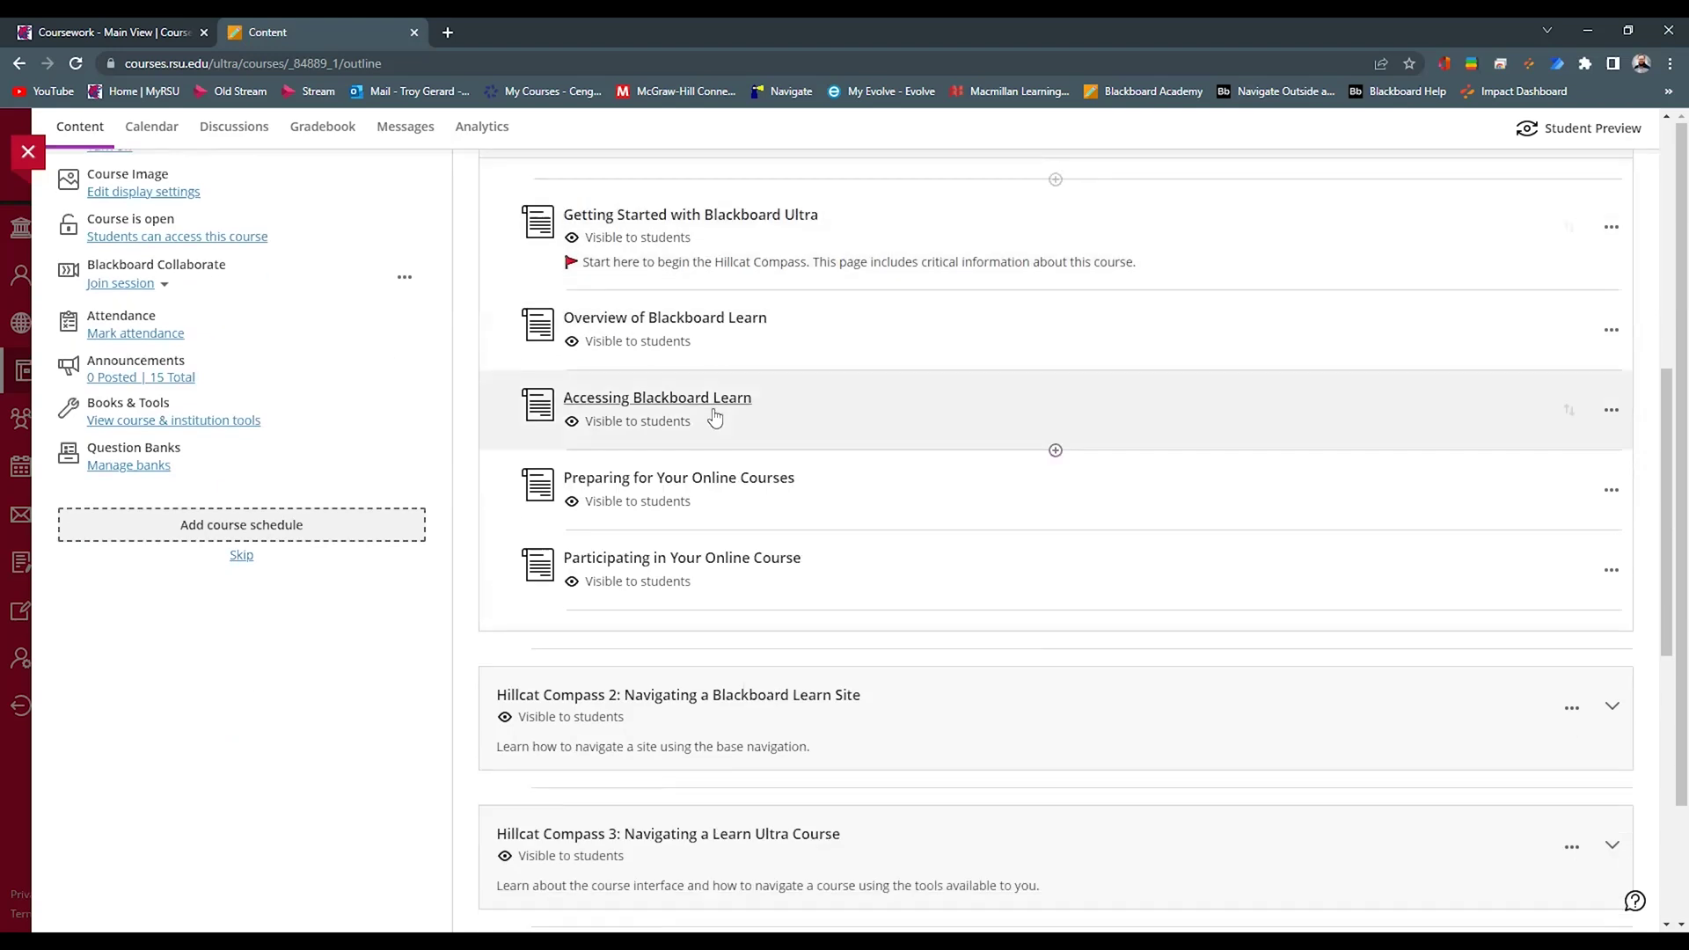
{"action": "scroll", "coordinate": [721, 450], "scroll_direction": "down", "scroll_amount": 3}
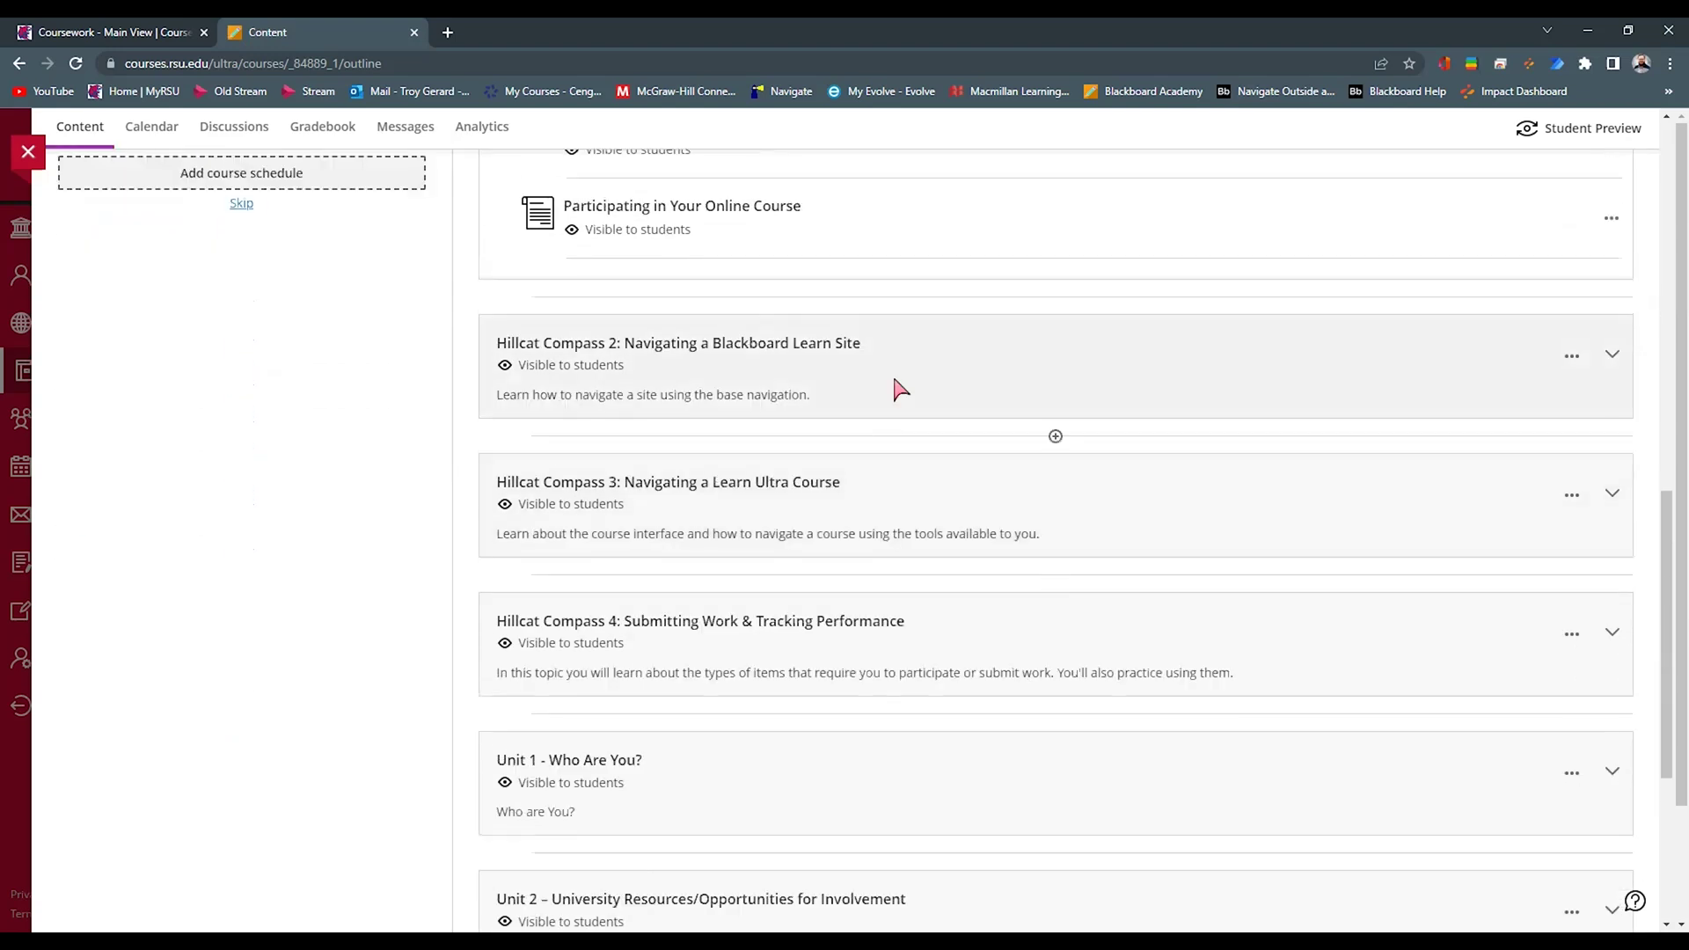
{"action": "scroll", "coordinate": [878, 408], "scroll_direction": "down", "scroll_amount": 3}
{"action": "left_click", "coordinate": [710, 520]}
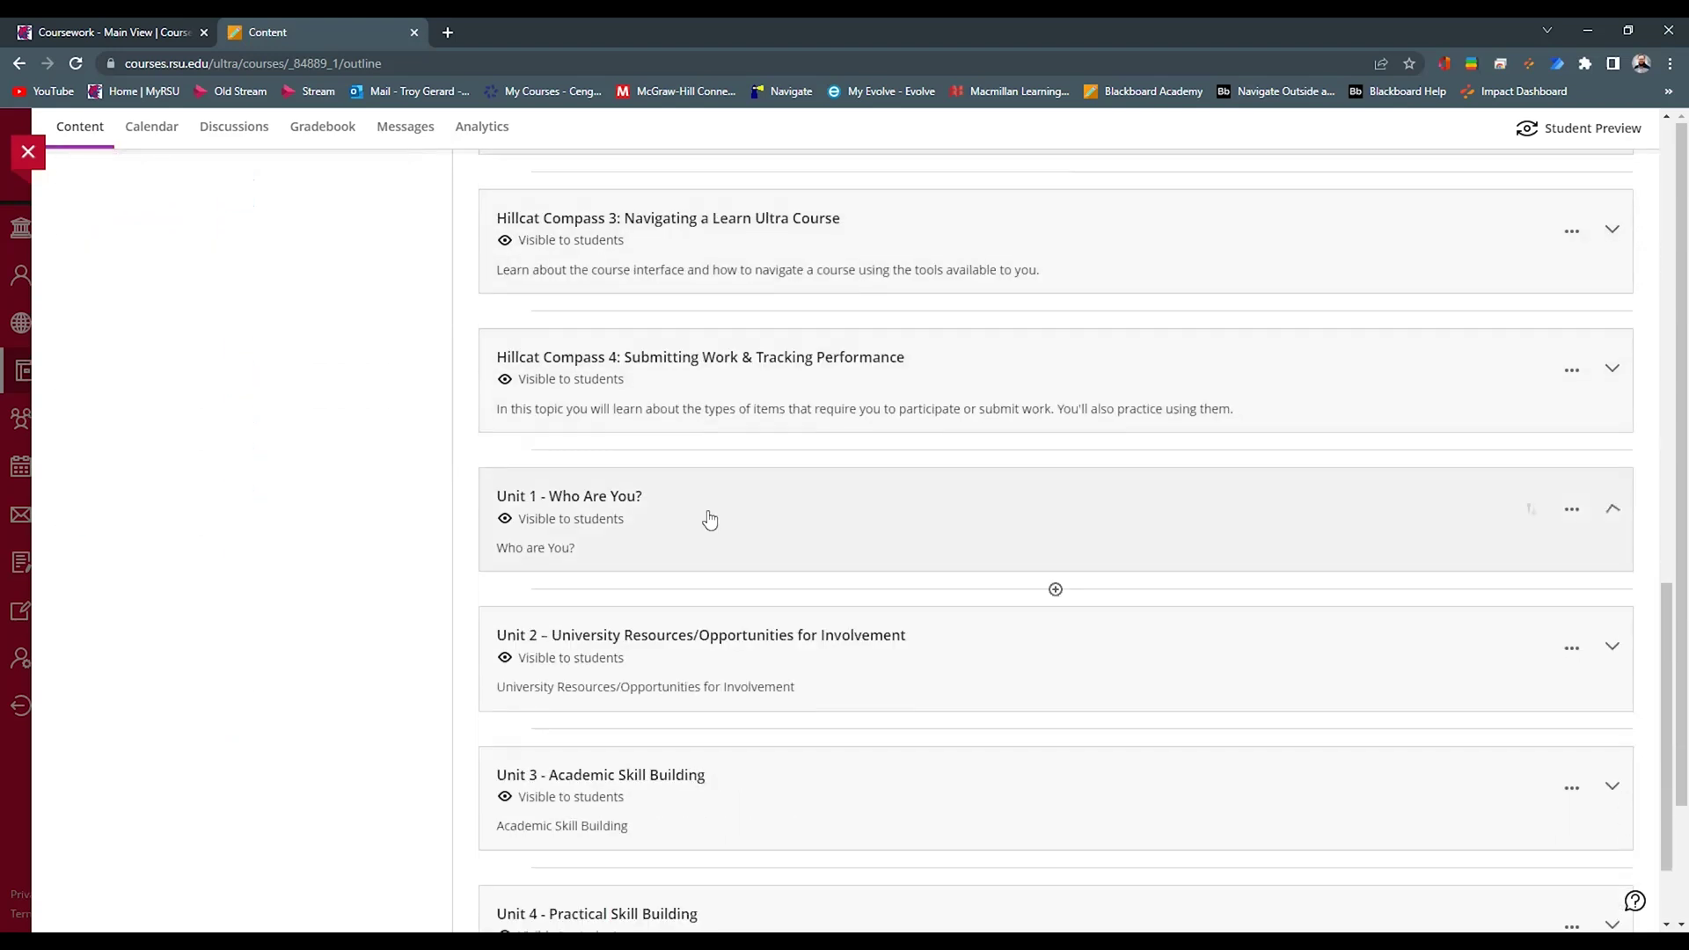
{"action": "scroll", "coordinate": [709, 521], "scroll_direction": "down", "scroll_amount": 3}
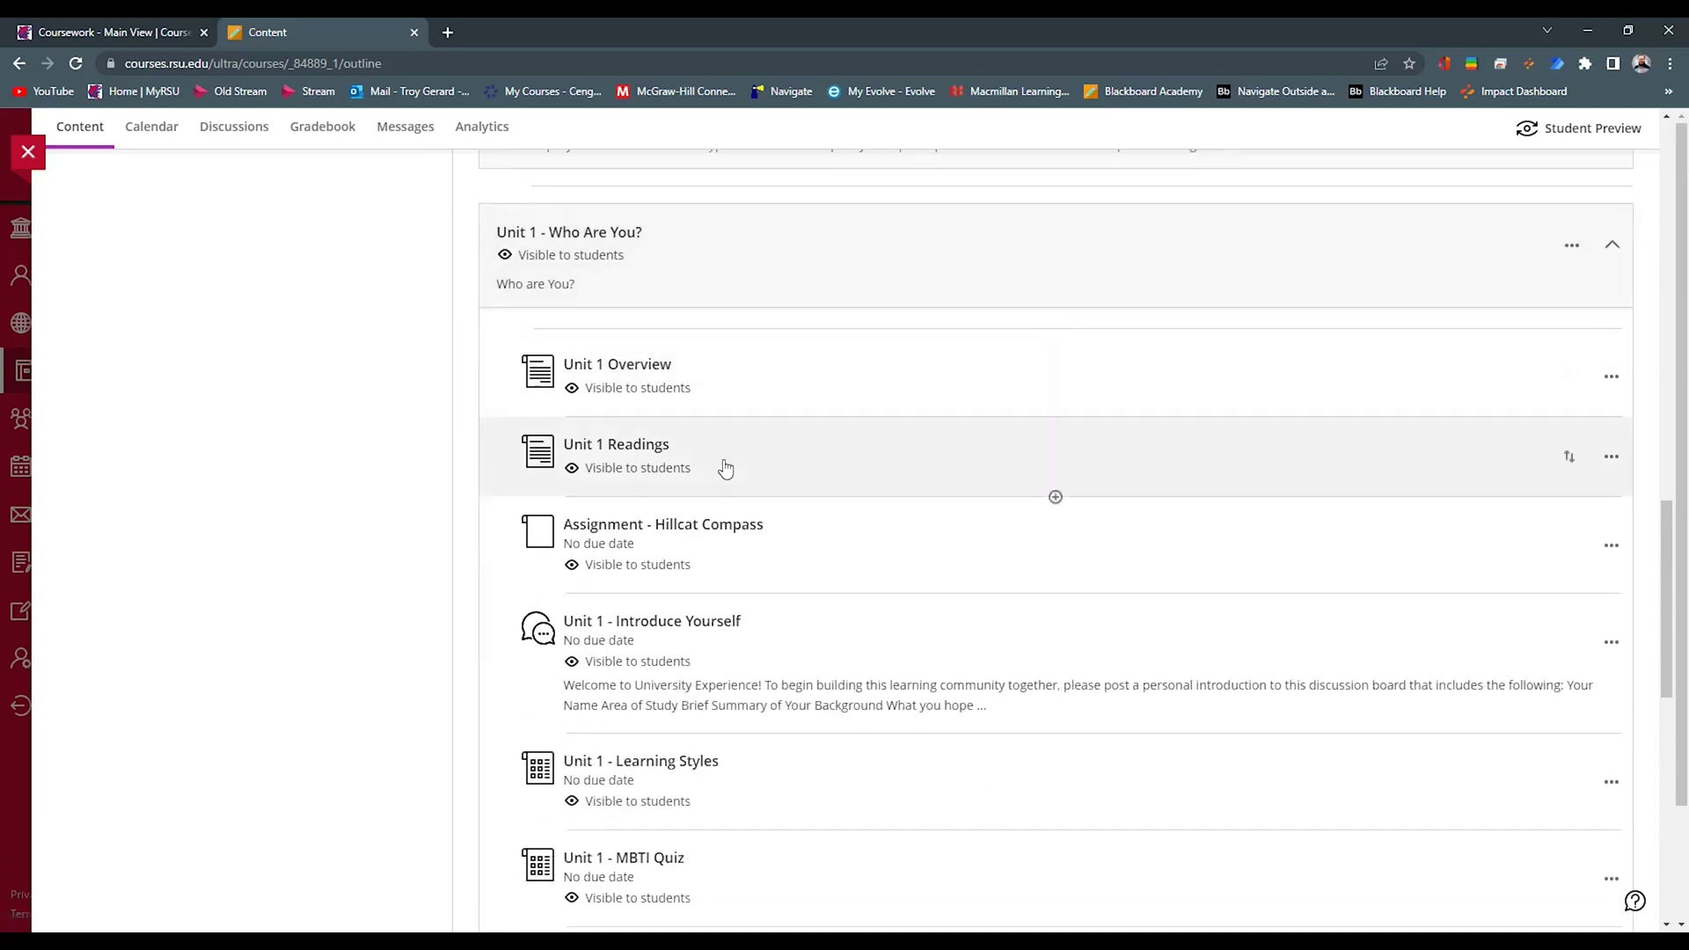
{"action": "scroll", "coordinate": [814, 468], "scroll_direction": "down", "scroll_amount": 1}
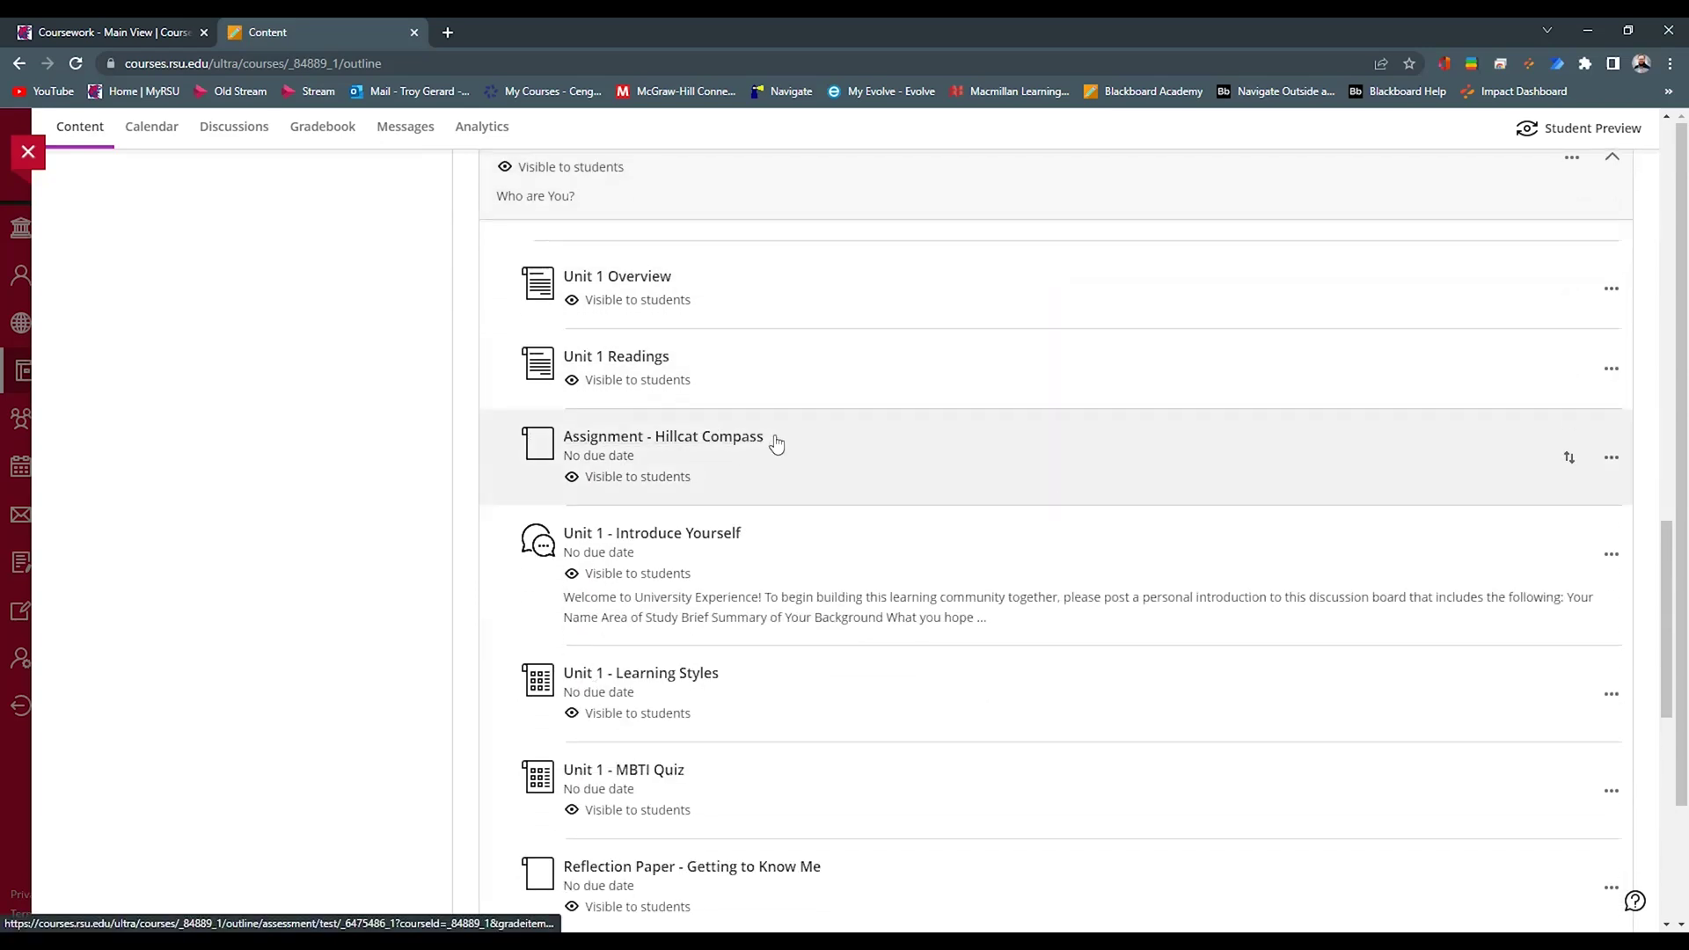
{"action": "scroll", "coordinate": [774, 440], "scroll_direction": "down", "scroll_amount": 2}
{"action": "scroll", "coordinate": [705, 370], "scroll_direction": "down", "scroll_amount": 1}
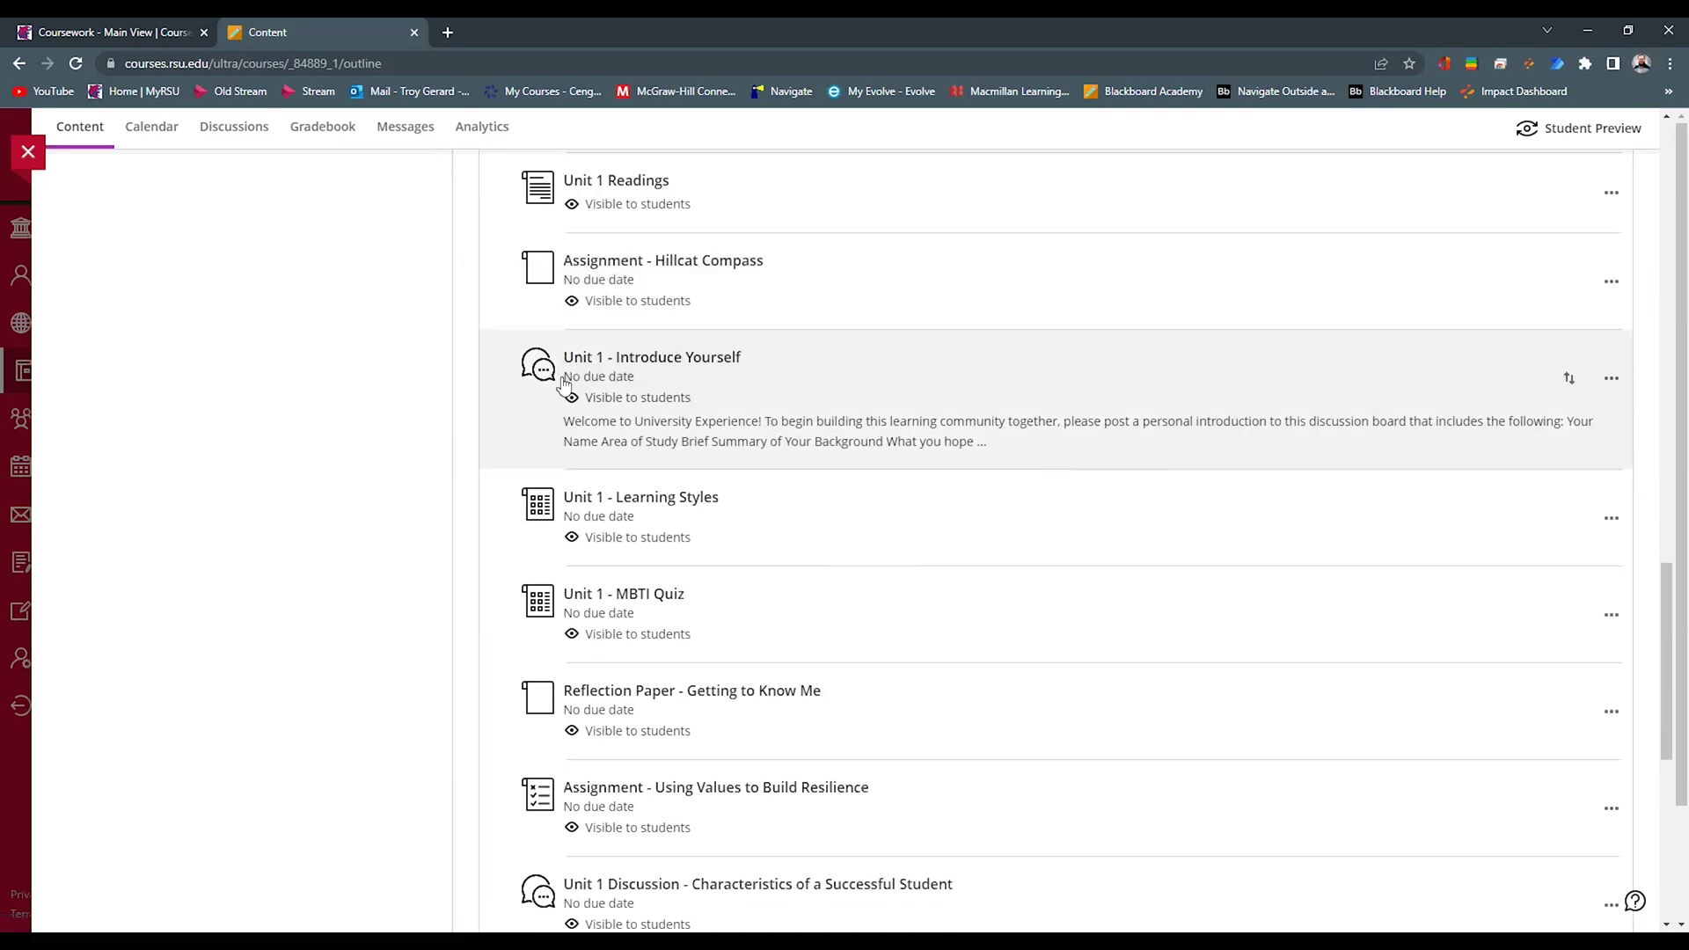
{"action": "scroll", "coordinate": [564, 385], "scroll_direction": "down", "scroll_amount": 1}
{"action": "scroll", "coordinate": [540, 471], "scroll_direction": "down", "scroll_amount": 2}
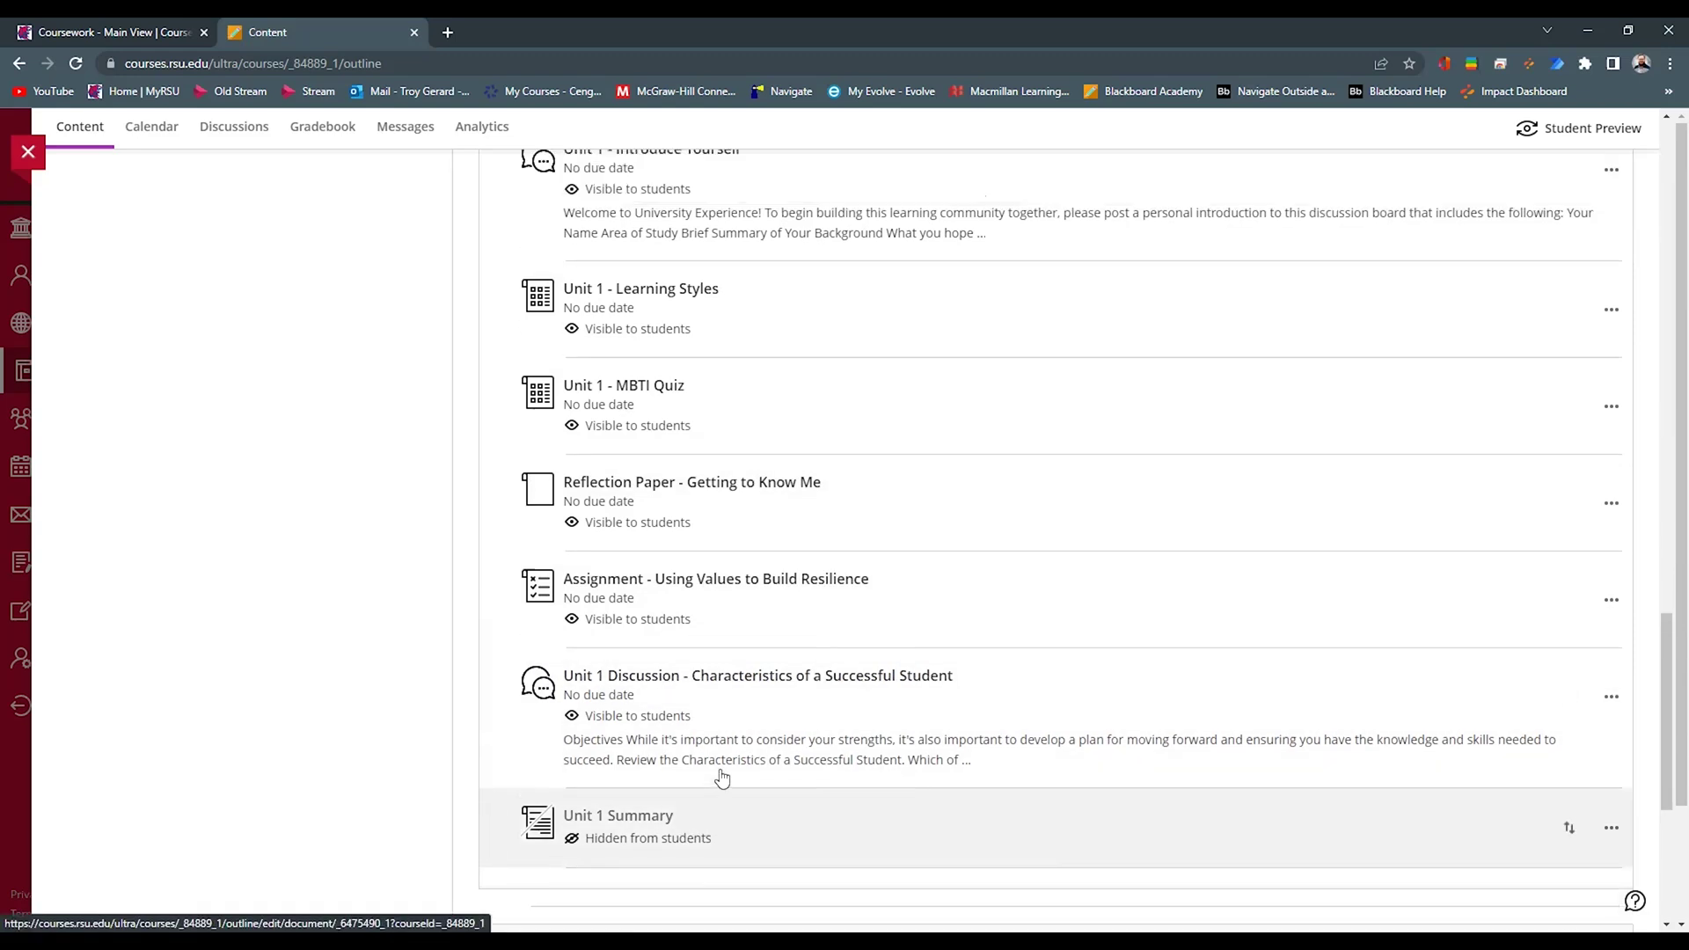
{"action": "scroll", "coordinate": [722, 780], "scroll_direction": "up", "scroll_amount": 7}
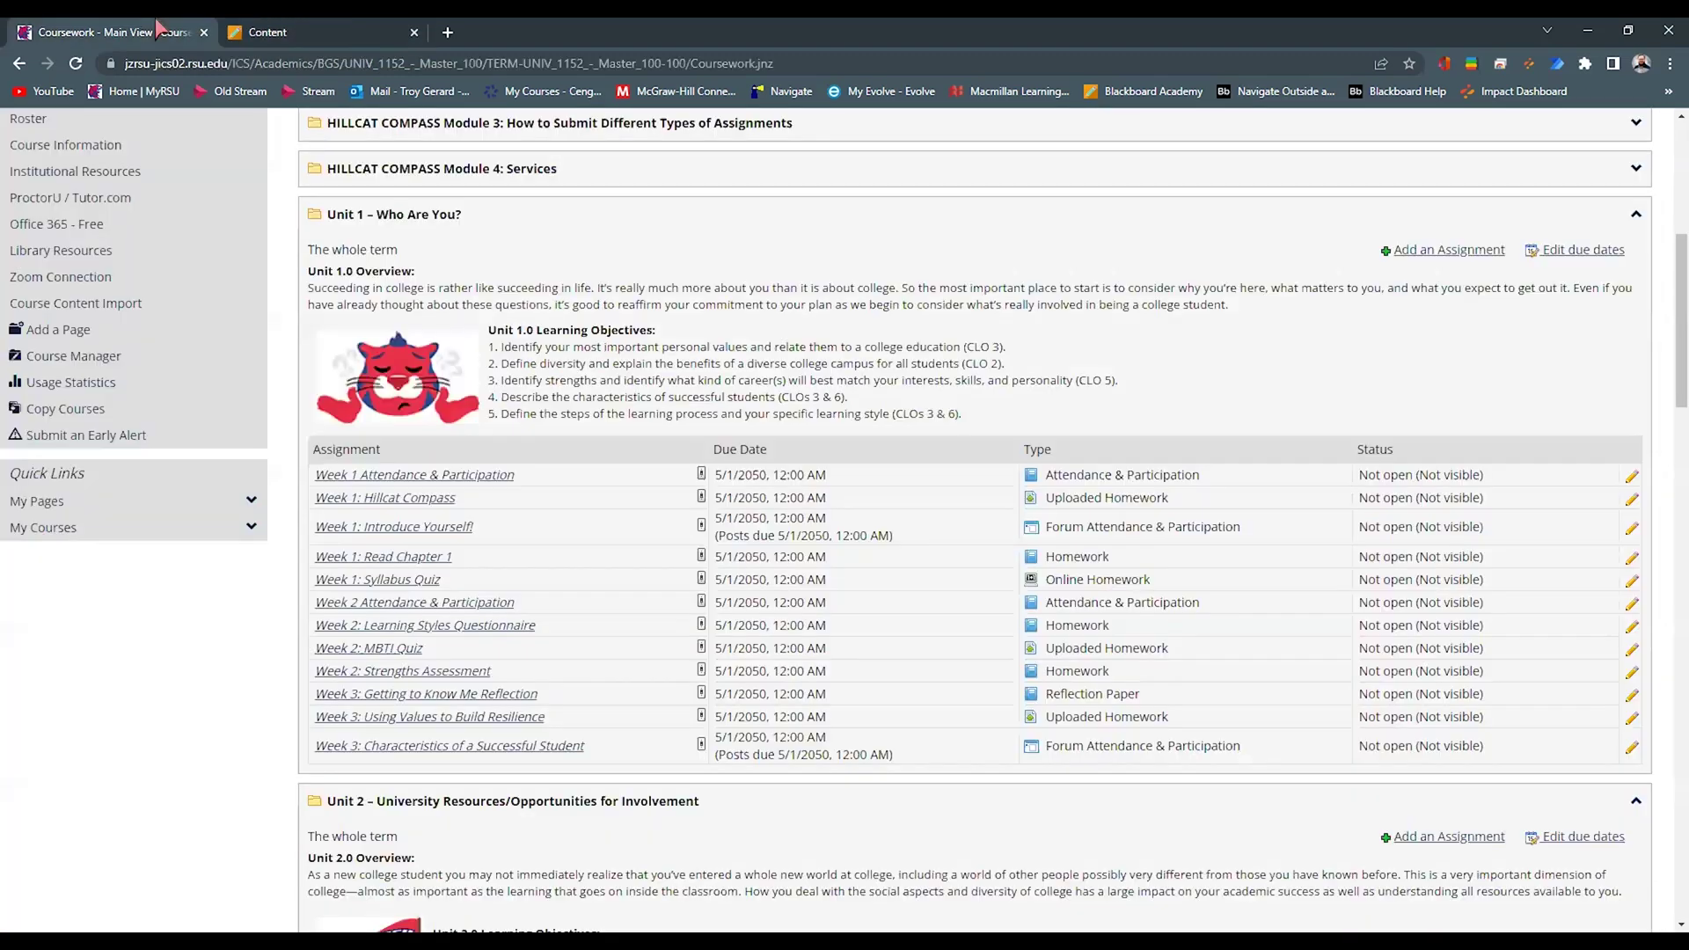
Compare the Blackboard Unit 1 items against the Jenzabar assignment list, then scroll back to the top.
{"action": "left_click", "coordinate": [167, 32]}
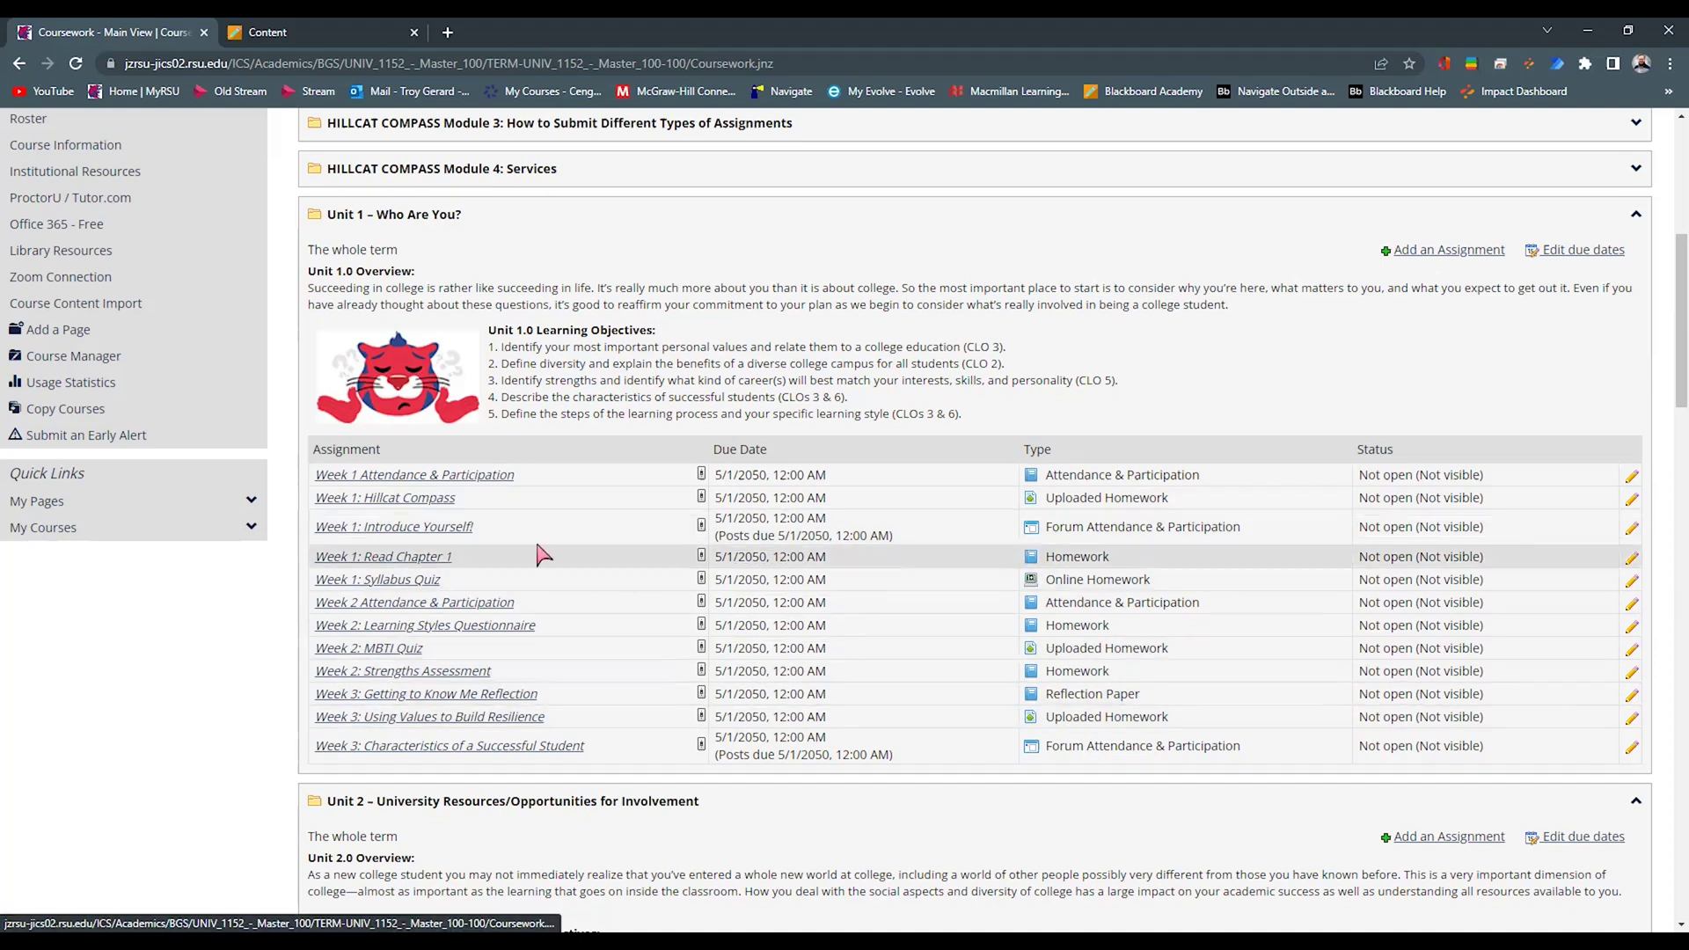
{"action": "left_click", "coordinate": [350, 30]}
{"action": "scroll", "coordinate": [831, 456], "scroll_direction": "down", "scroll_amount": 4}
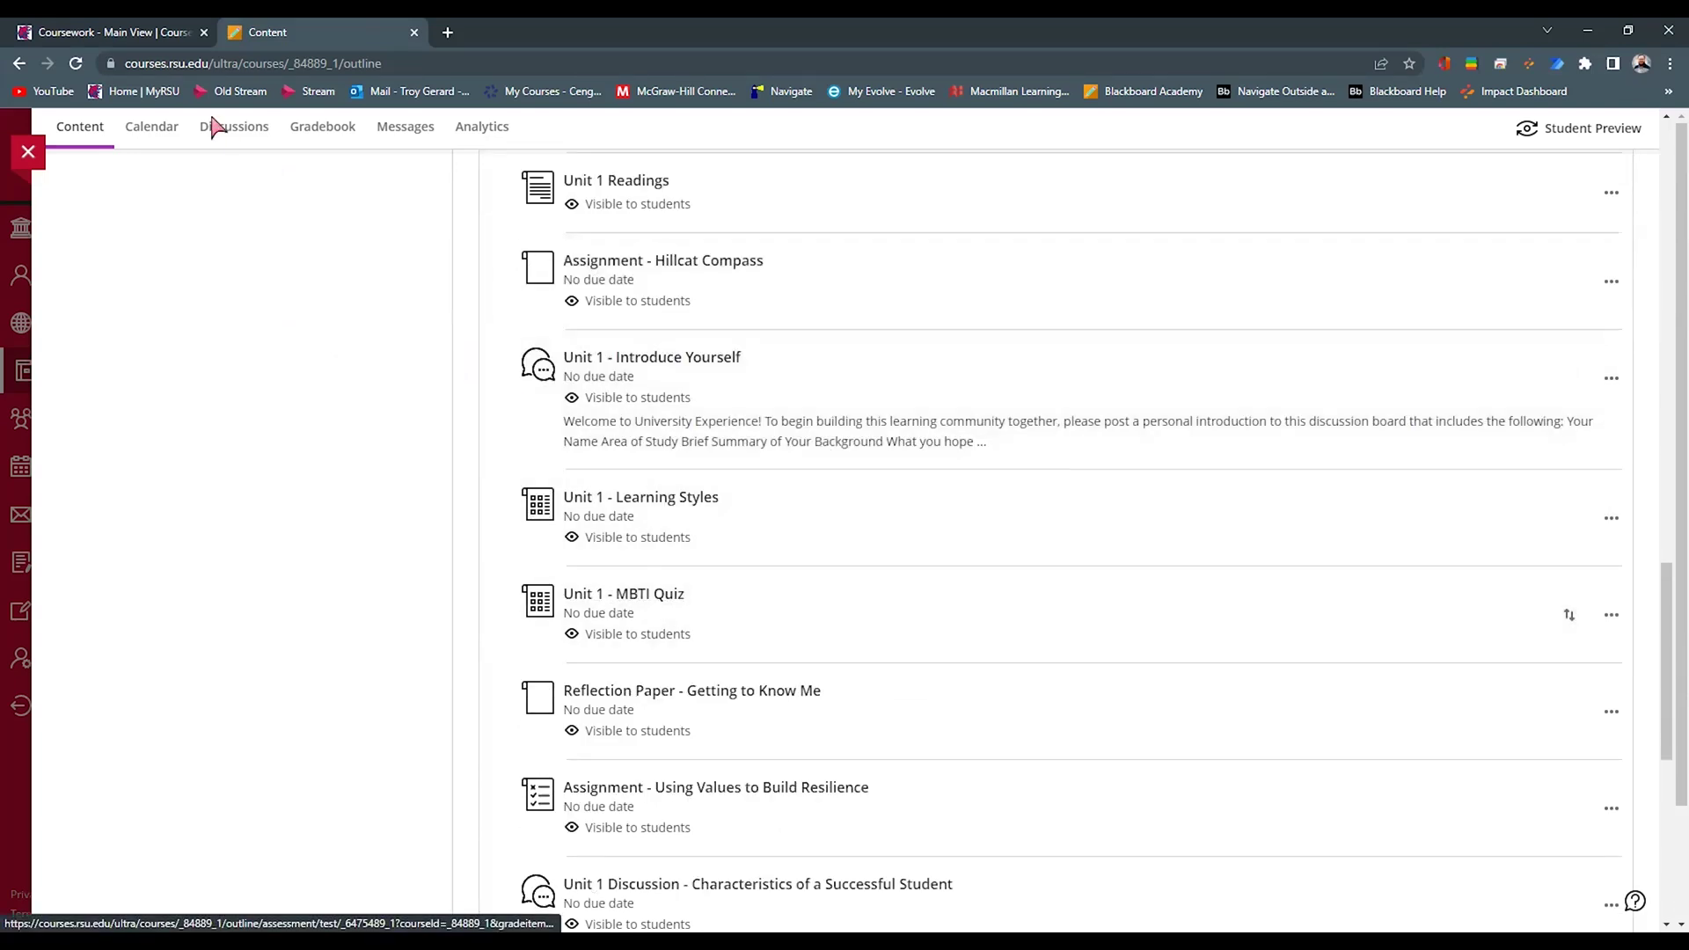
{"action": "left_click", "coordinate": [127, 31]}
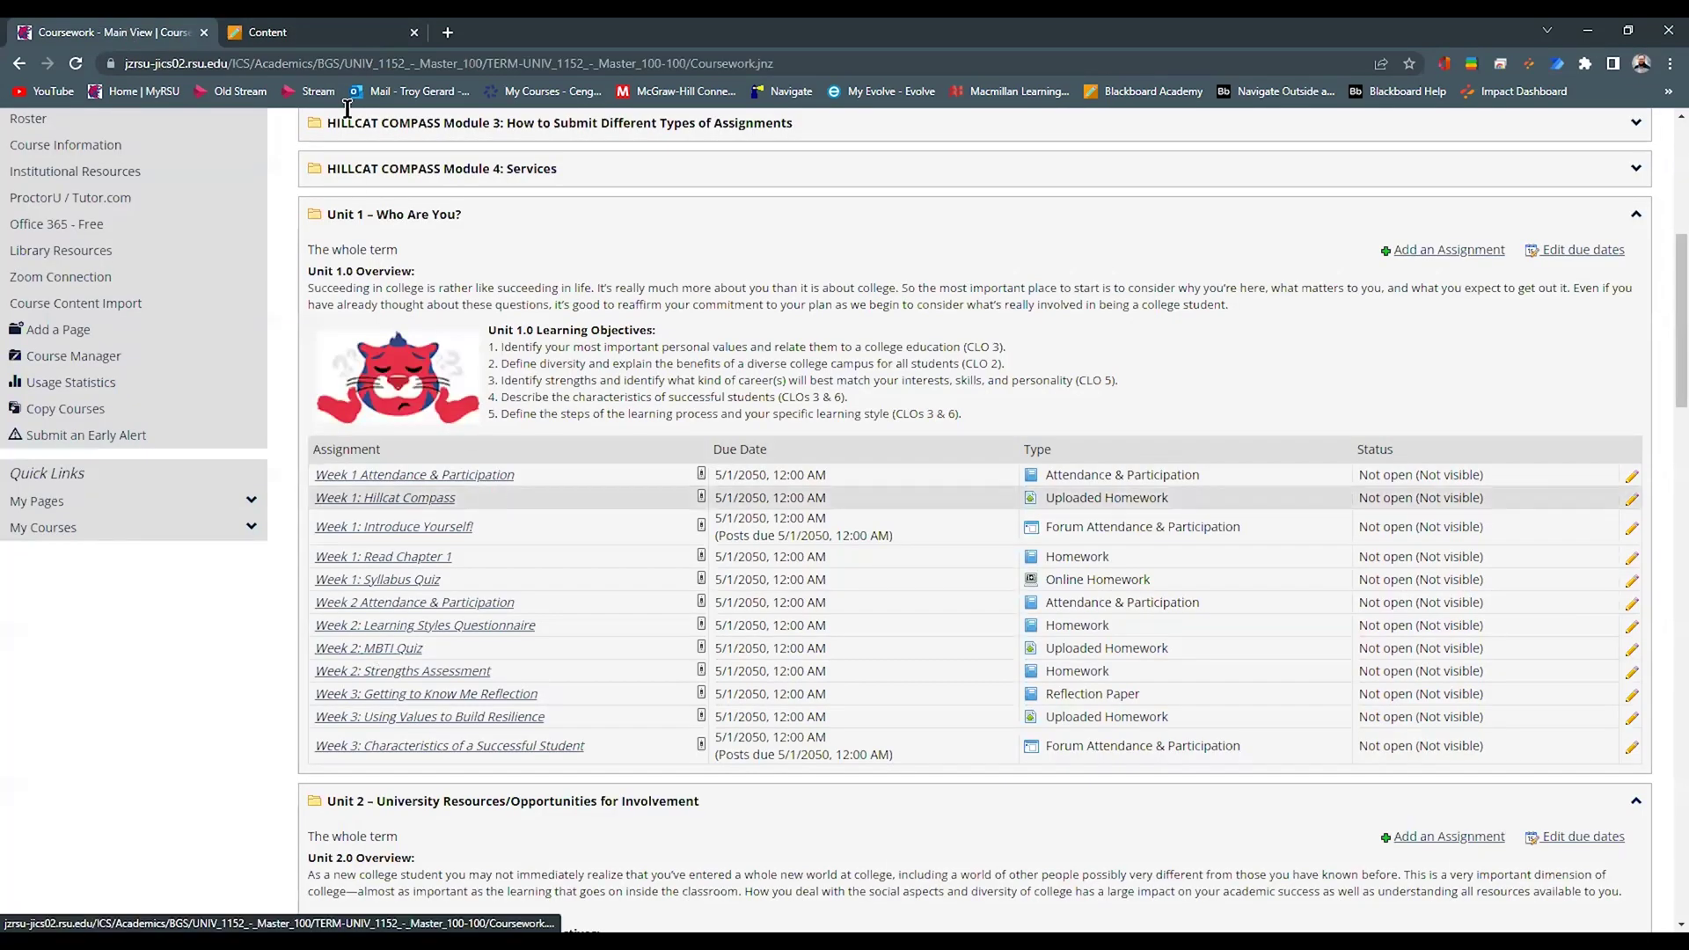
{"action": "left_click", "coordinate": [313, 35]}
{"action": "scroll", "coordinate": [758, 626], "scroll_direction": "down", "scroll_amount": 1}
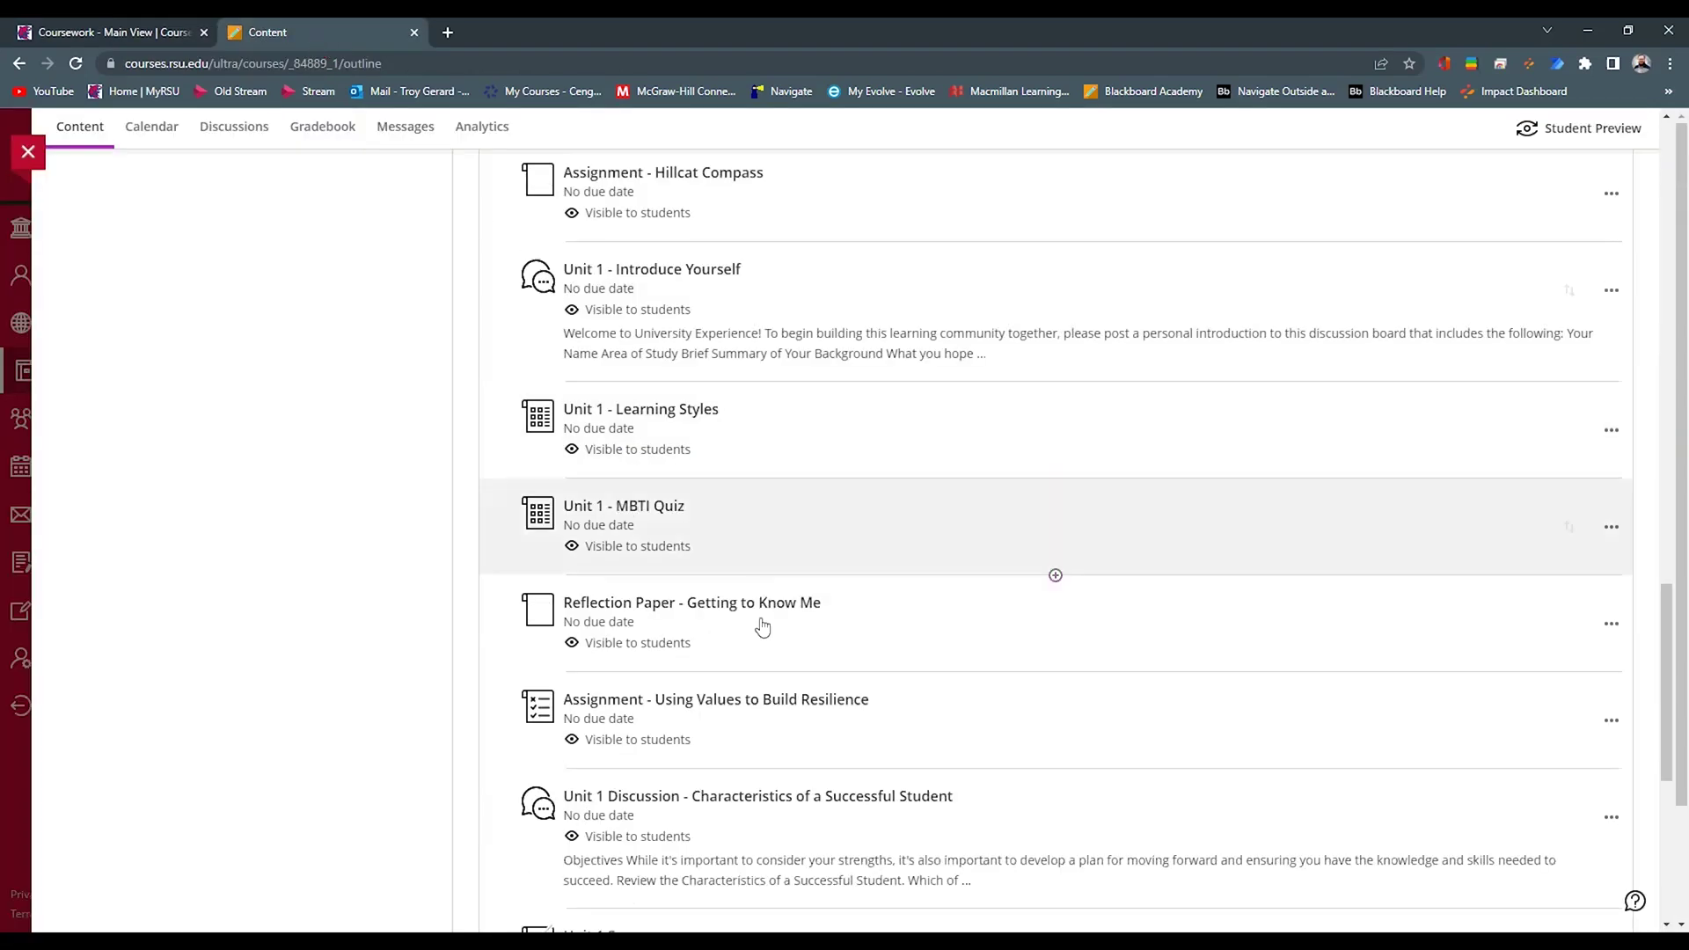
{"action": "scroll", "coordinate": [753, 655], "scroll_direction": "up", "scroll_amount": 5}
{"action": "scroll", "coordinate": [819, 351], "scroll_direction": "up", "scroll_amount": 10}
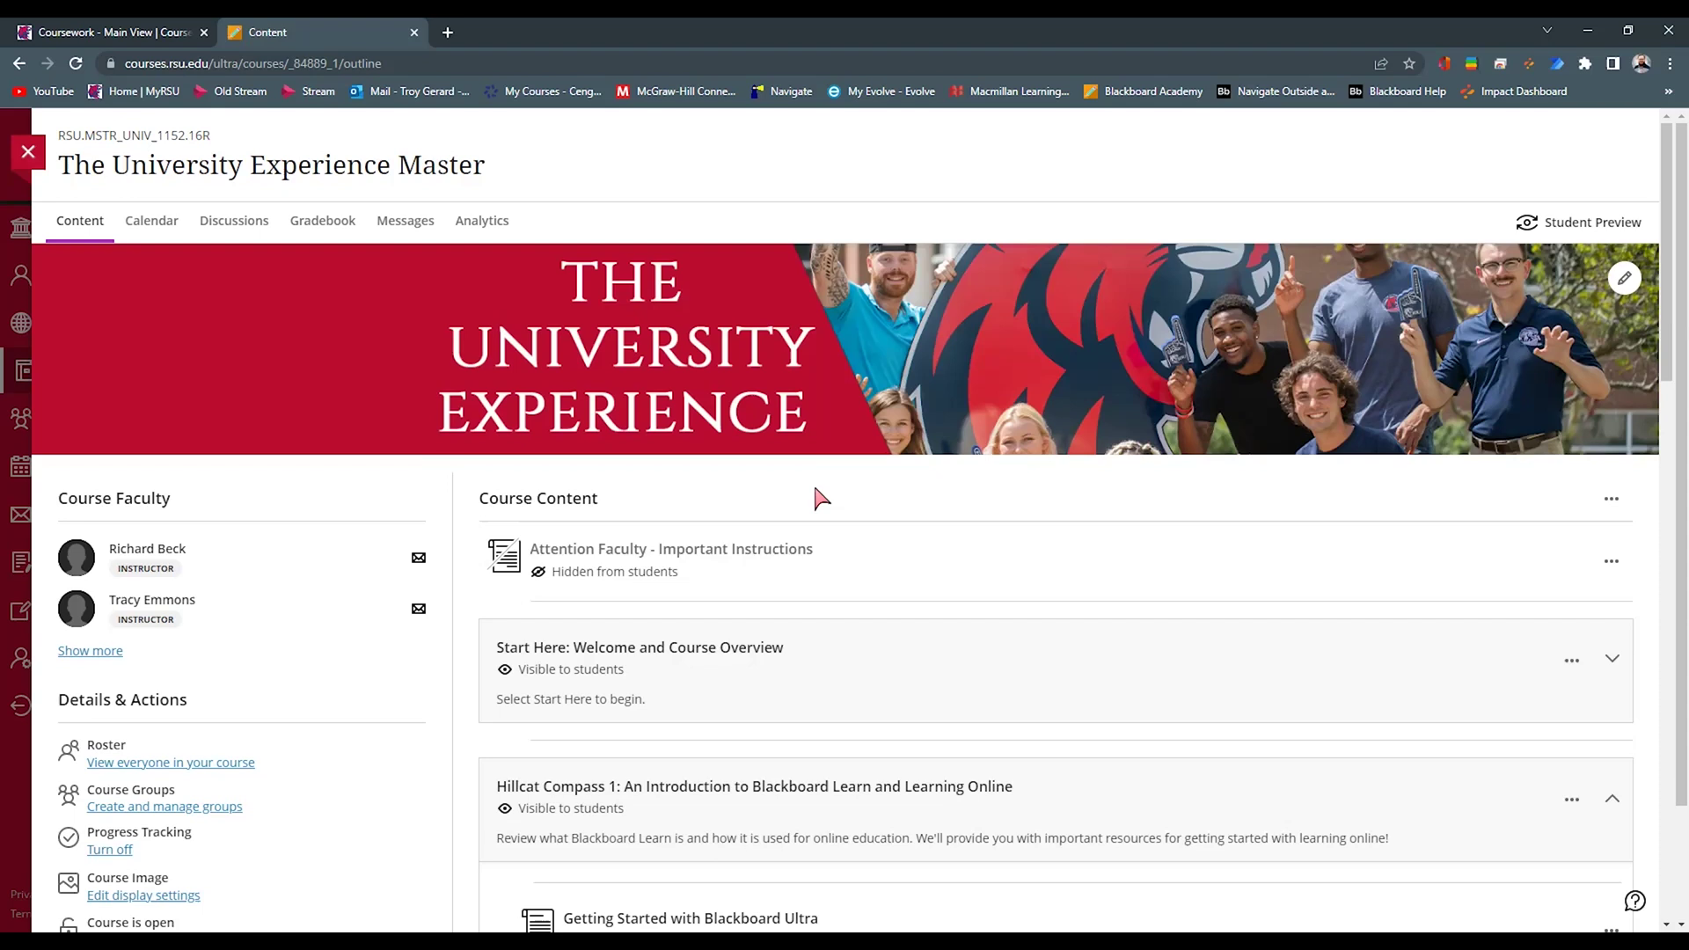
Open the Gradebook, skim its gradable items, and bring up the Gradebook Settings panel.
{"action": "left_click", "coordinate": [323, 226]}
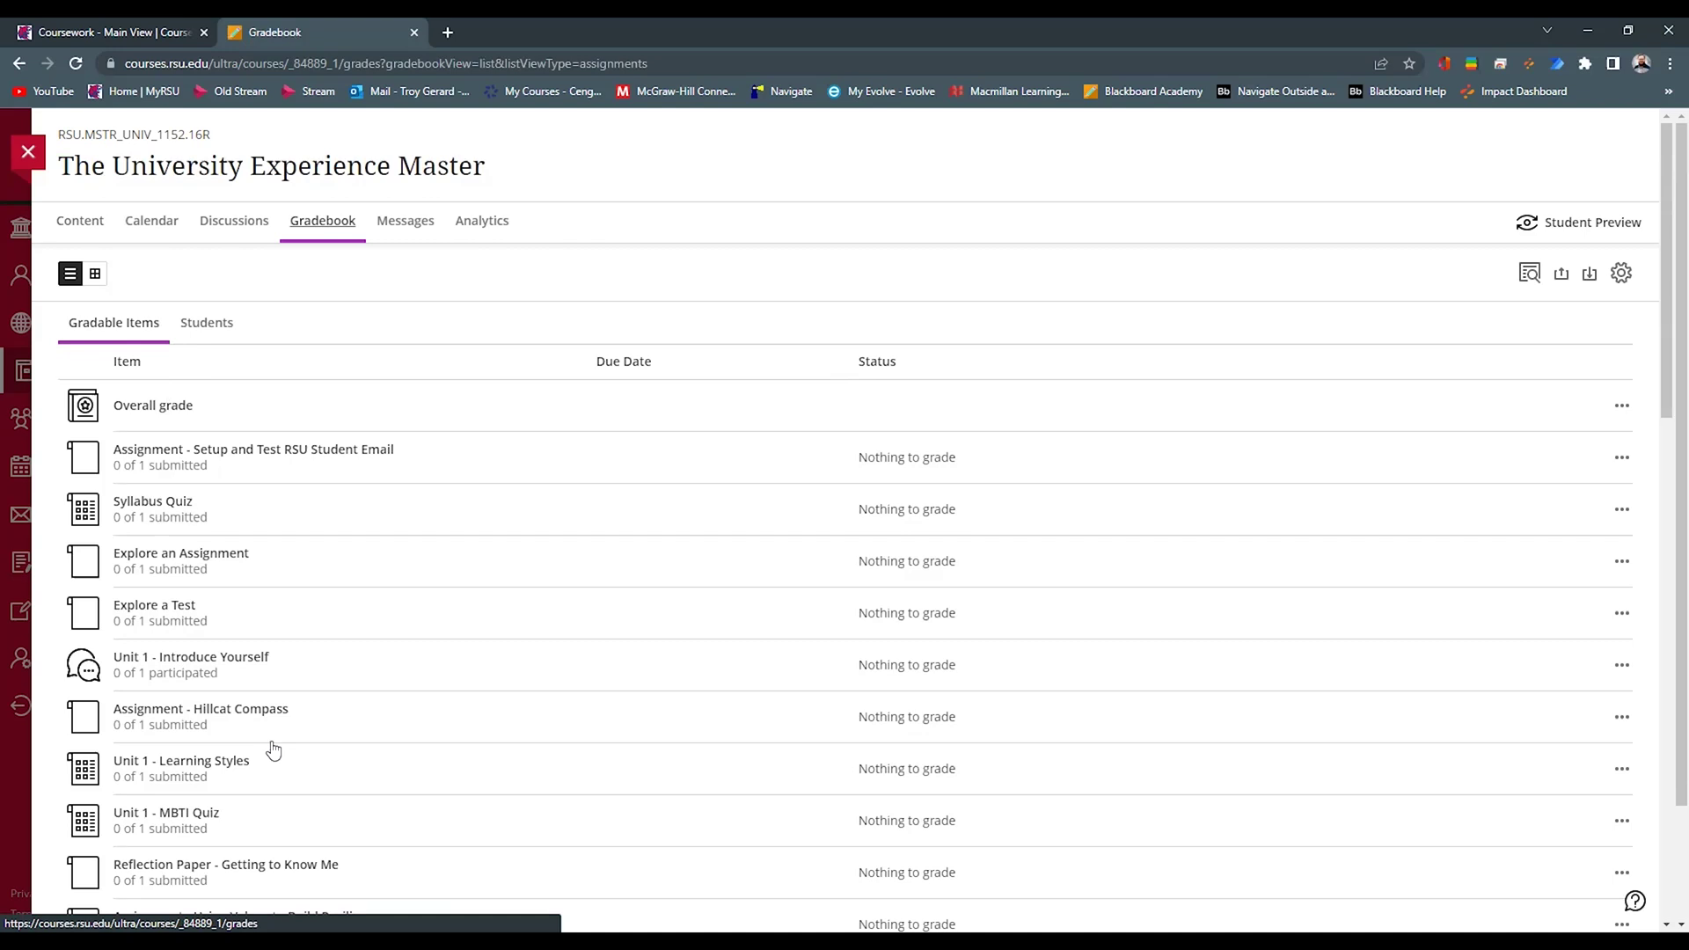
{"action": "scroll", "coordinate": [269, 753], "scroll_direction": "down", "scroll_amount": 10}
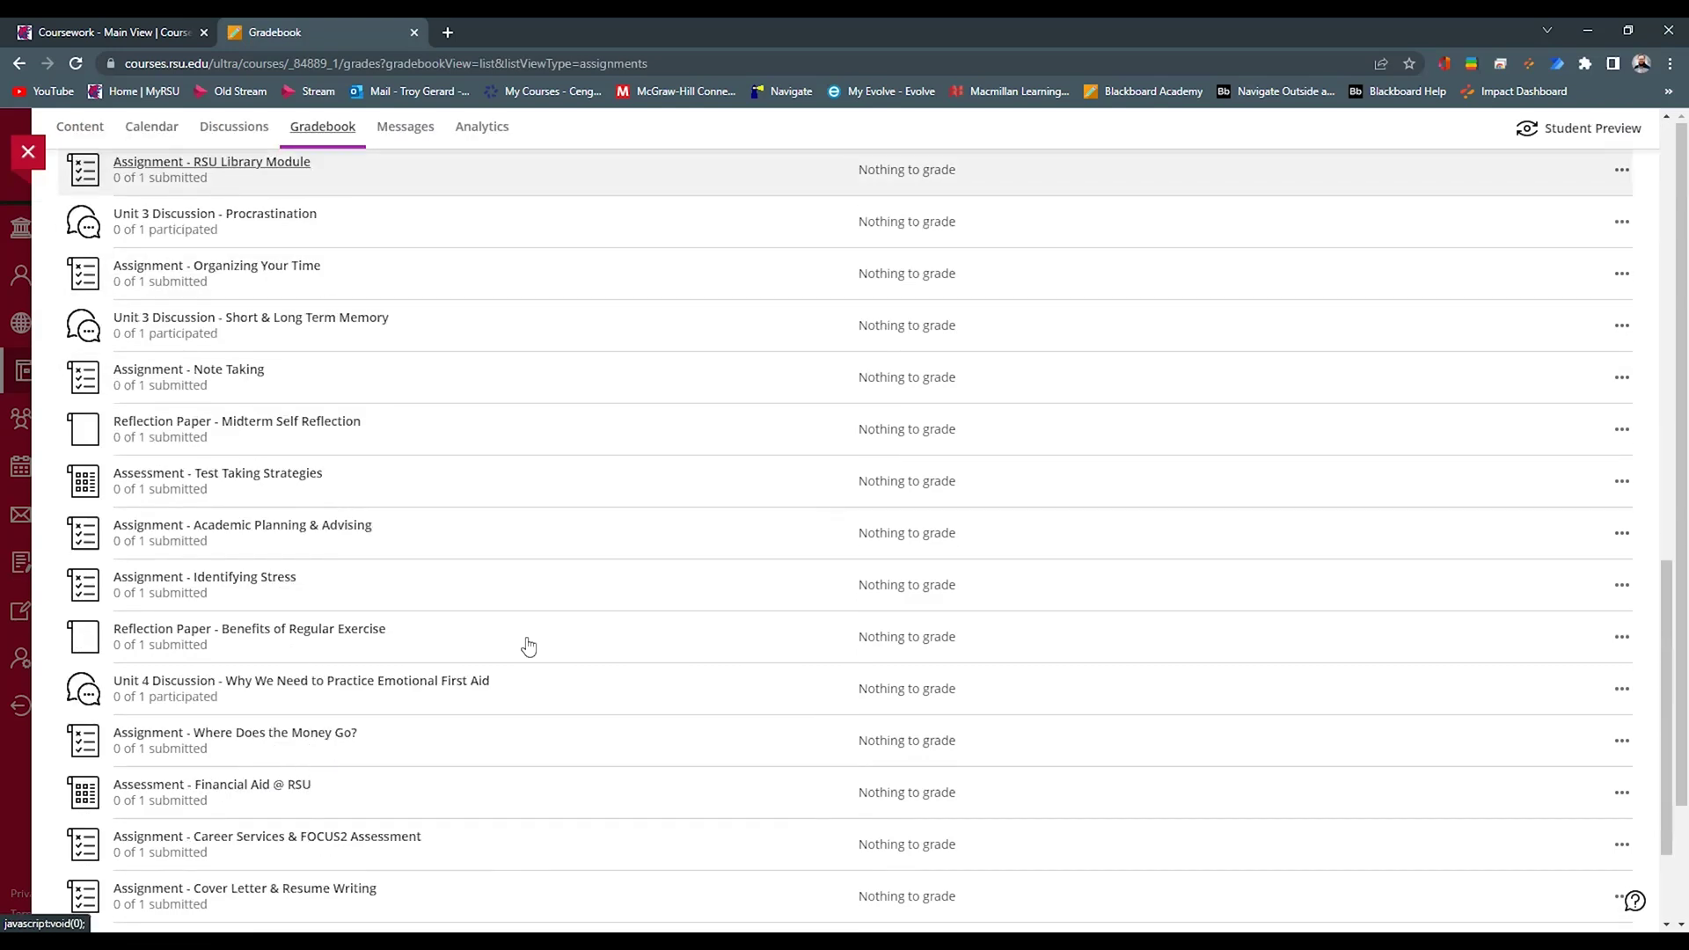
{"action": "scroll", "coordinate": [1564, 637], "scroll_direction": "up", "scroll_amount": 10}
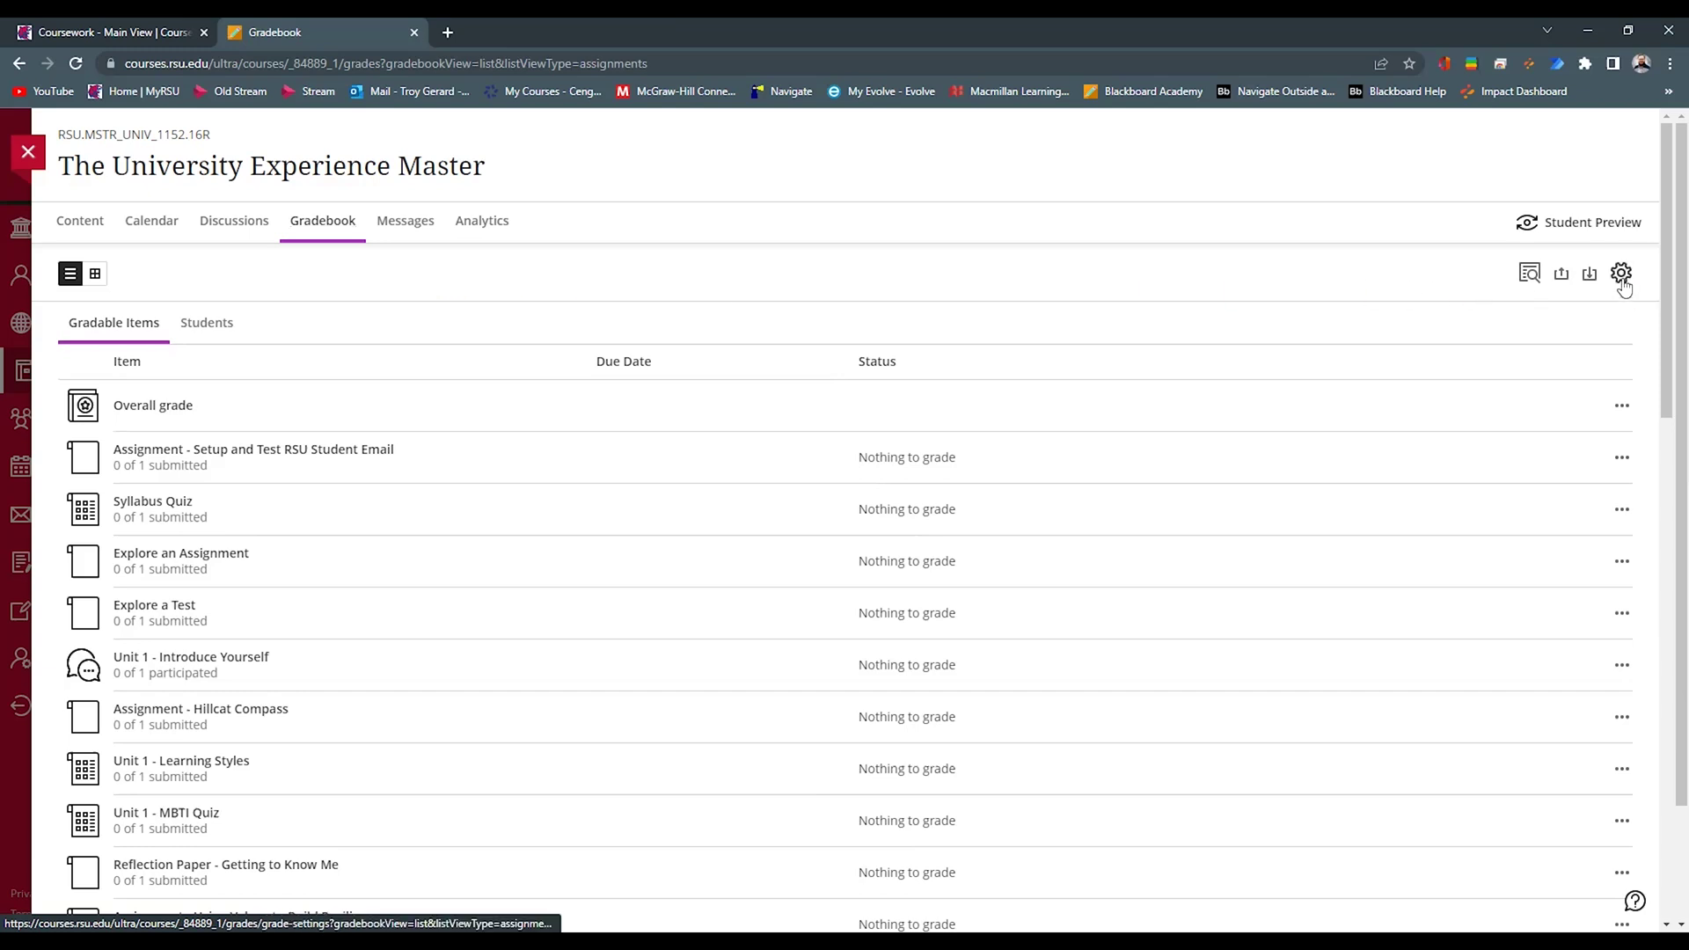
{"action": "left_click", "coordinate": [1622, 280]}
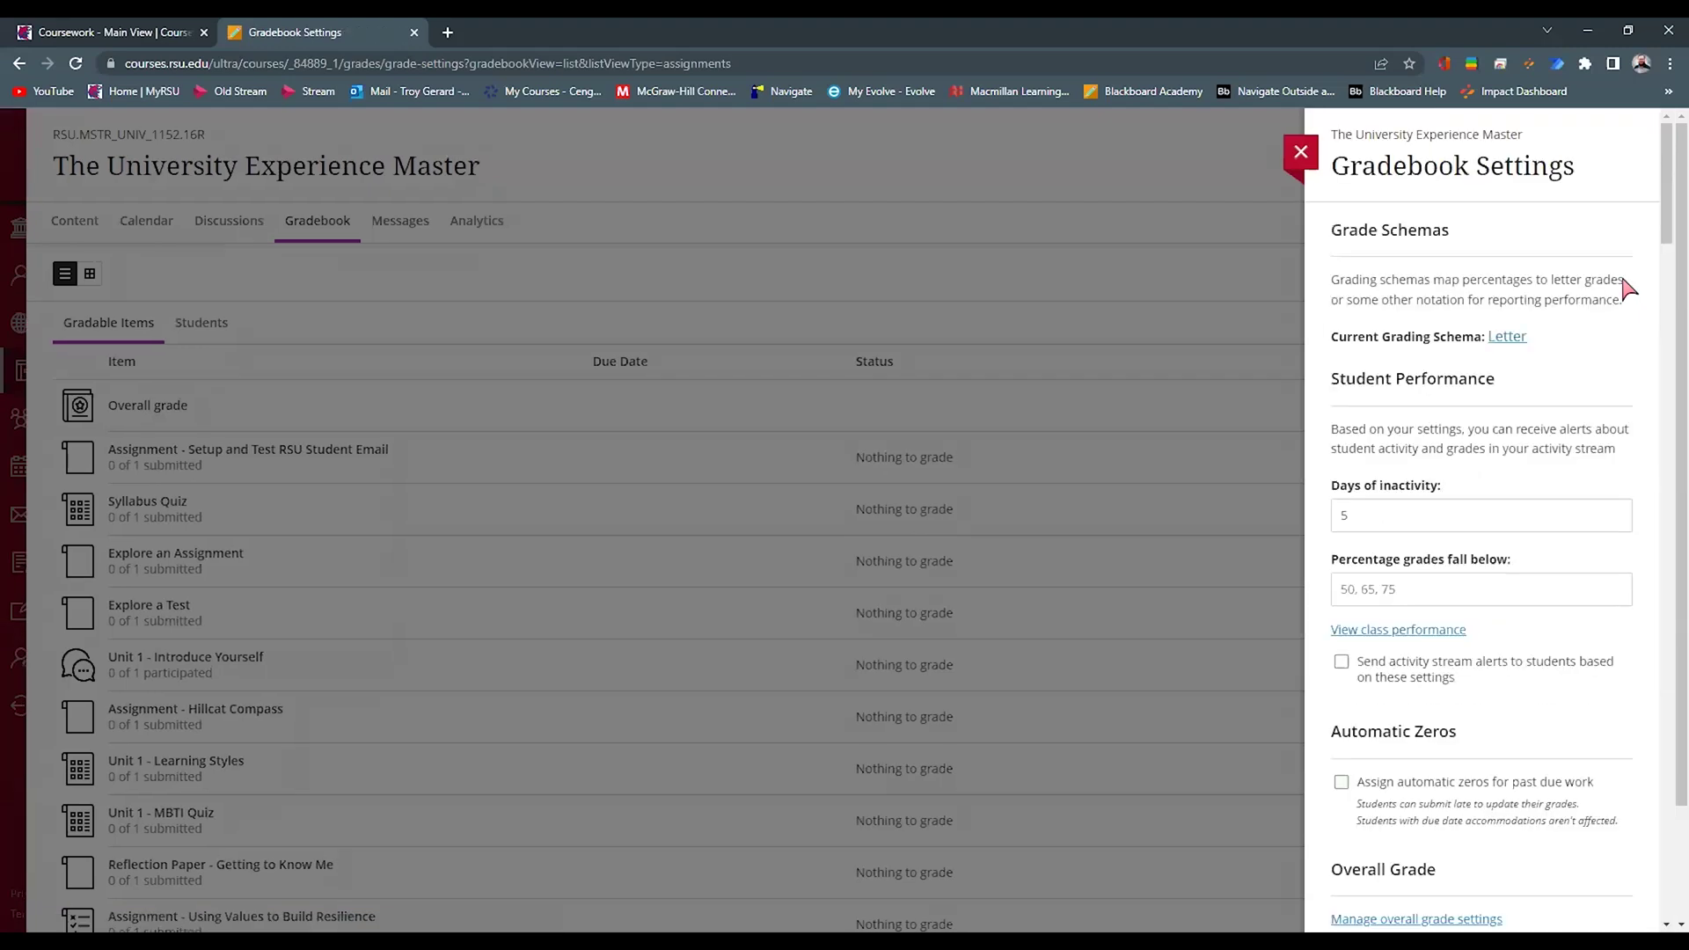
Review the Grade Categories and Course Rubrics settings, then open the overall grade calculation details.
{"action": "scroll", "coordinate": [1413, 259], "scroll_direction": "down", "scroll_amount": 1}
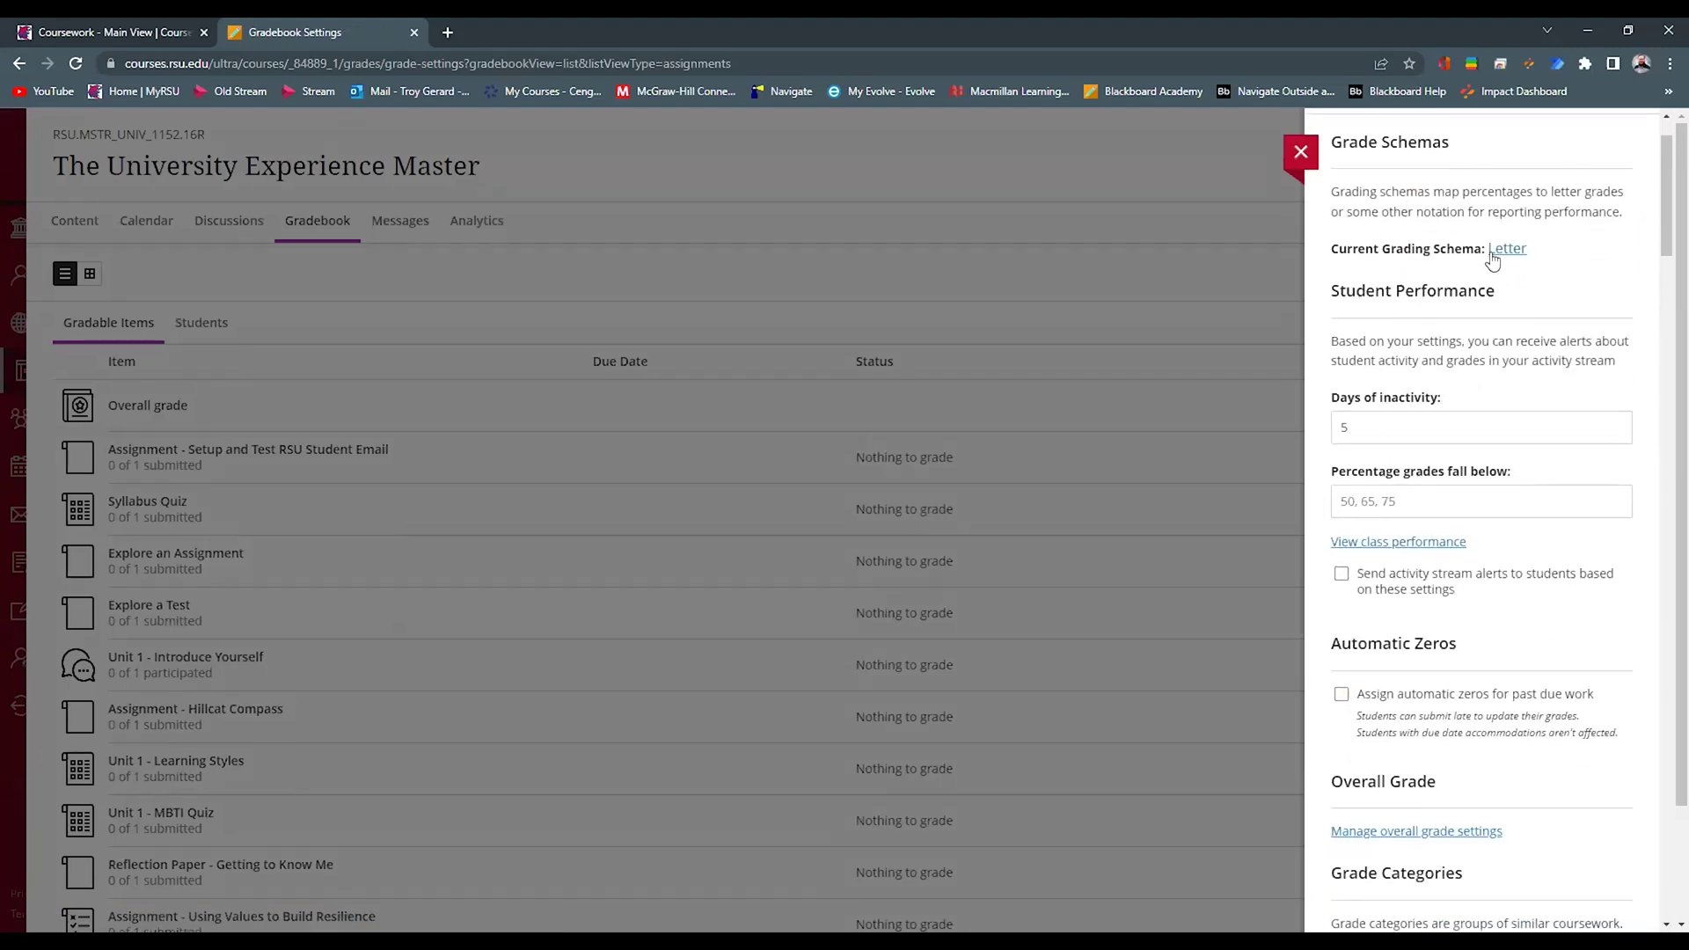
{"action": "scroll", "coordinate": [1421, 264], "scroll_direction": "down", "scroll_amount": 1}
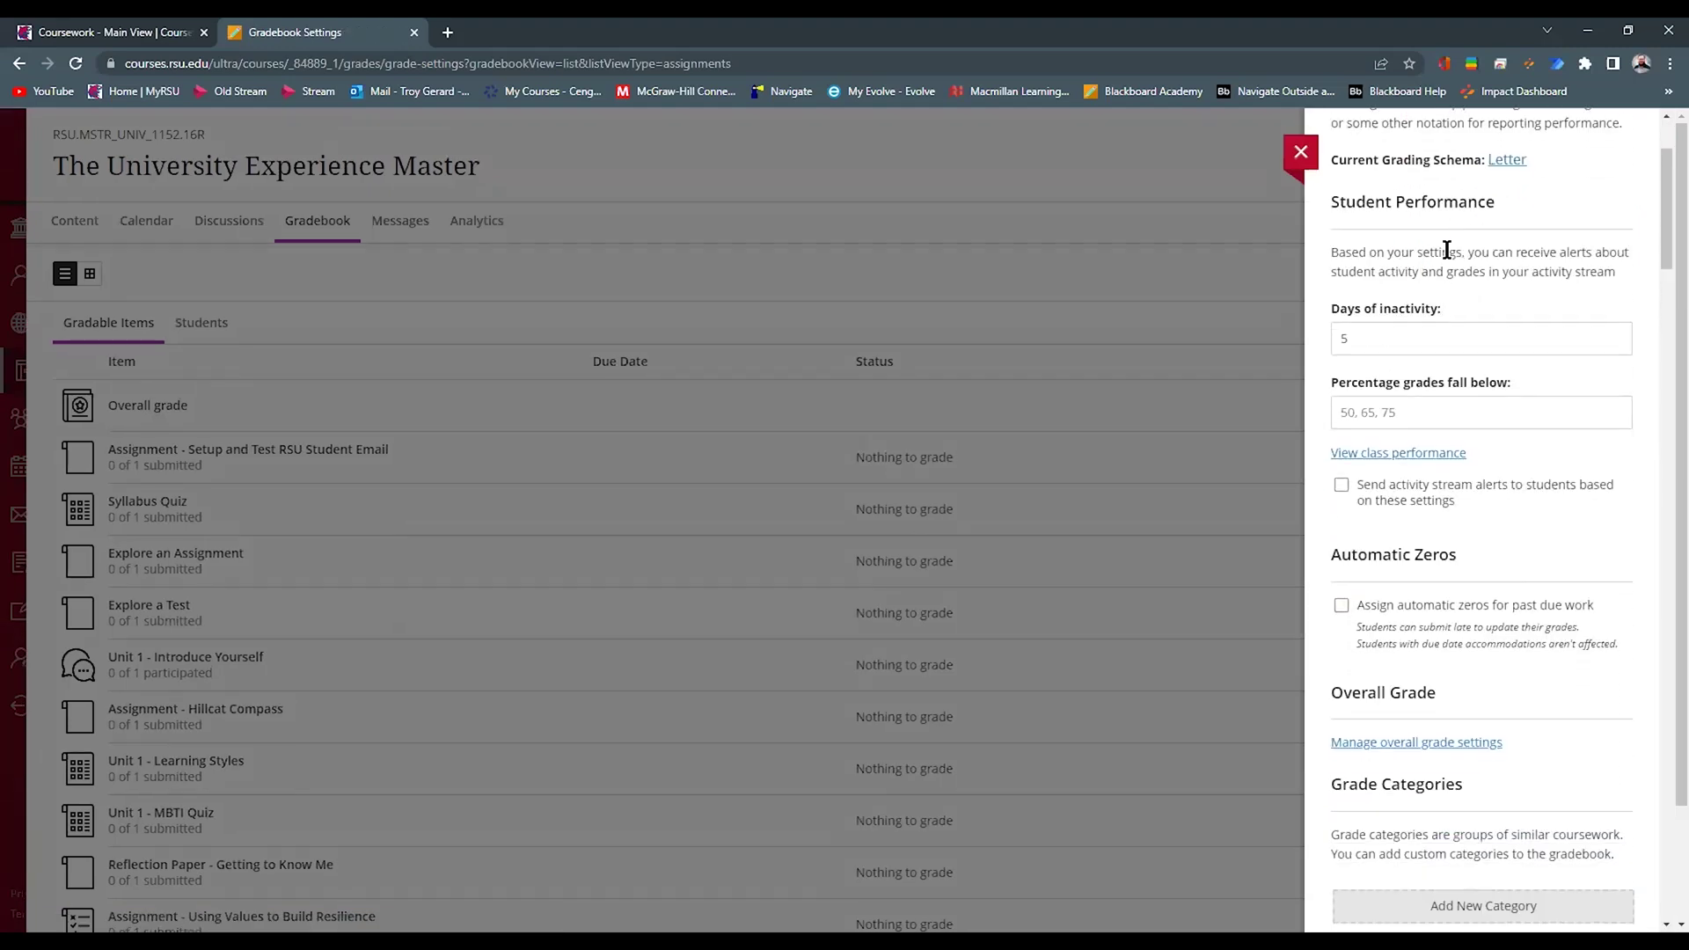
{"action": "scroll", "coordinate": [1443, 264], "scroll_direction": "down", "scroll_amount": 1}
{"action": "scroll", "coordinate": [1439, 378], "scroll_direction": "down", "scroll_amount": 1}
{"action": "left_click", "coordinate": [1390, 433]}
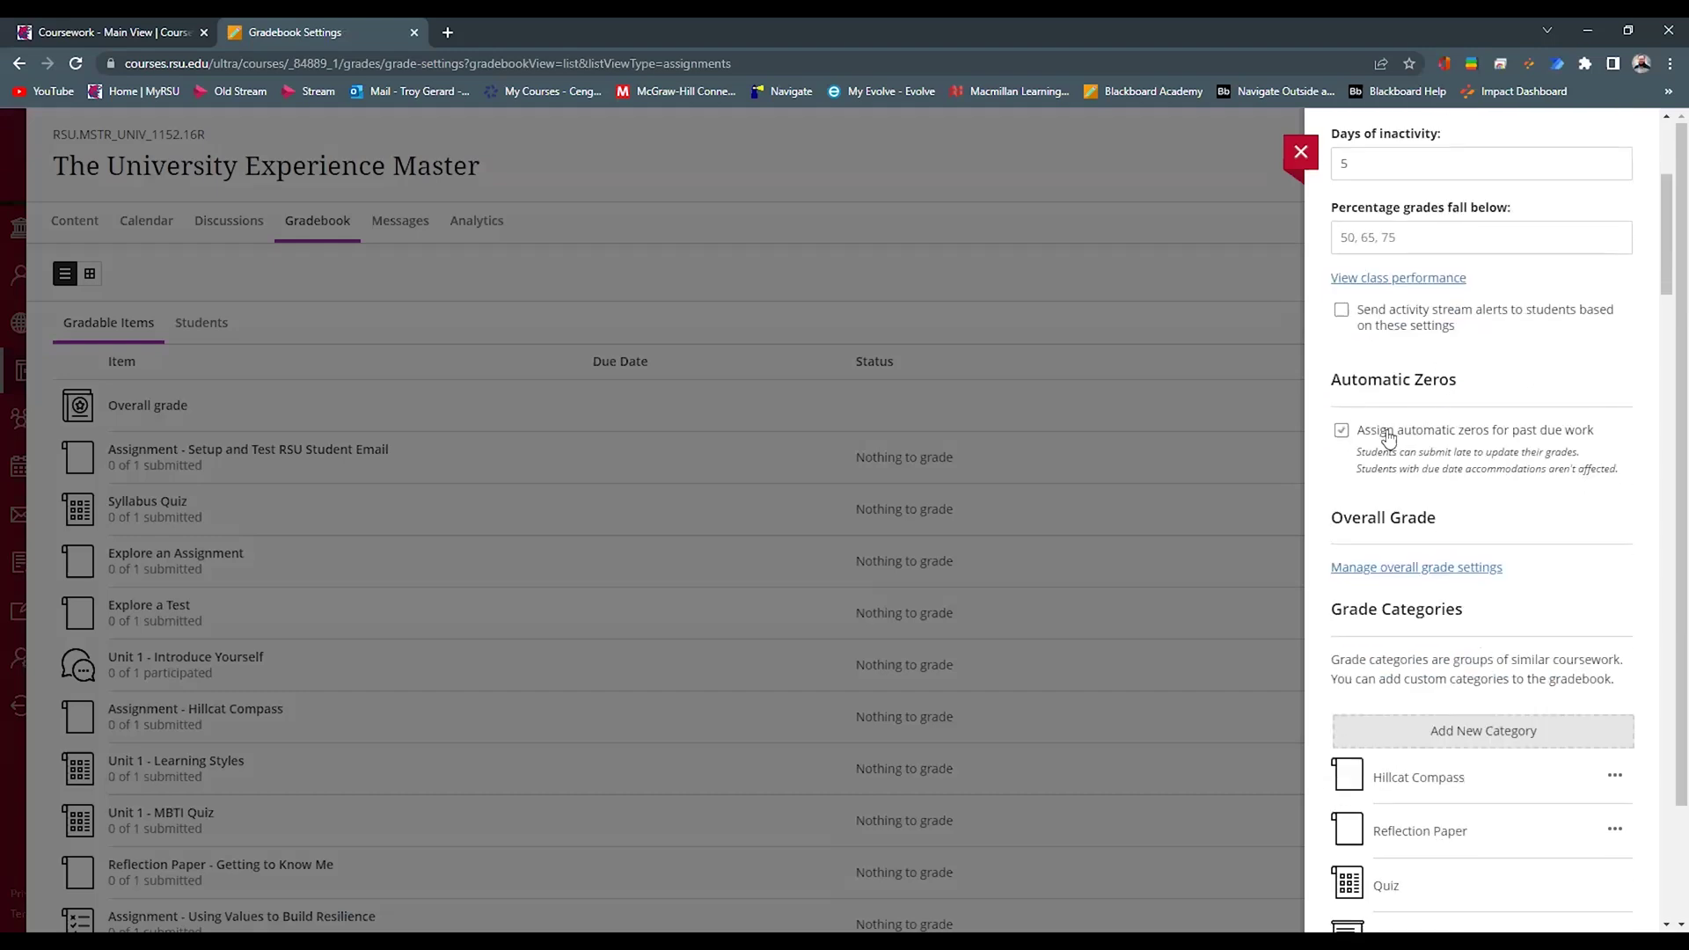
{"action": "scroll", "coordinate": [1525, 500], "scroll_direction": "down", "scroll_amount": 1}
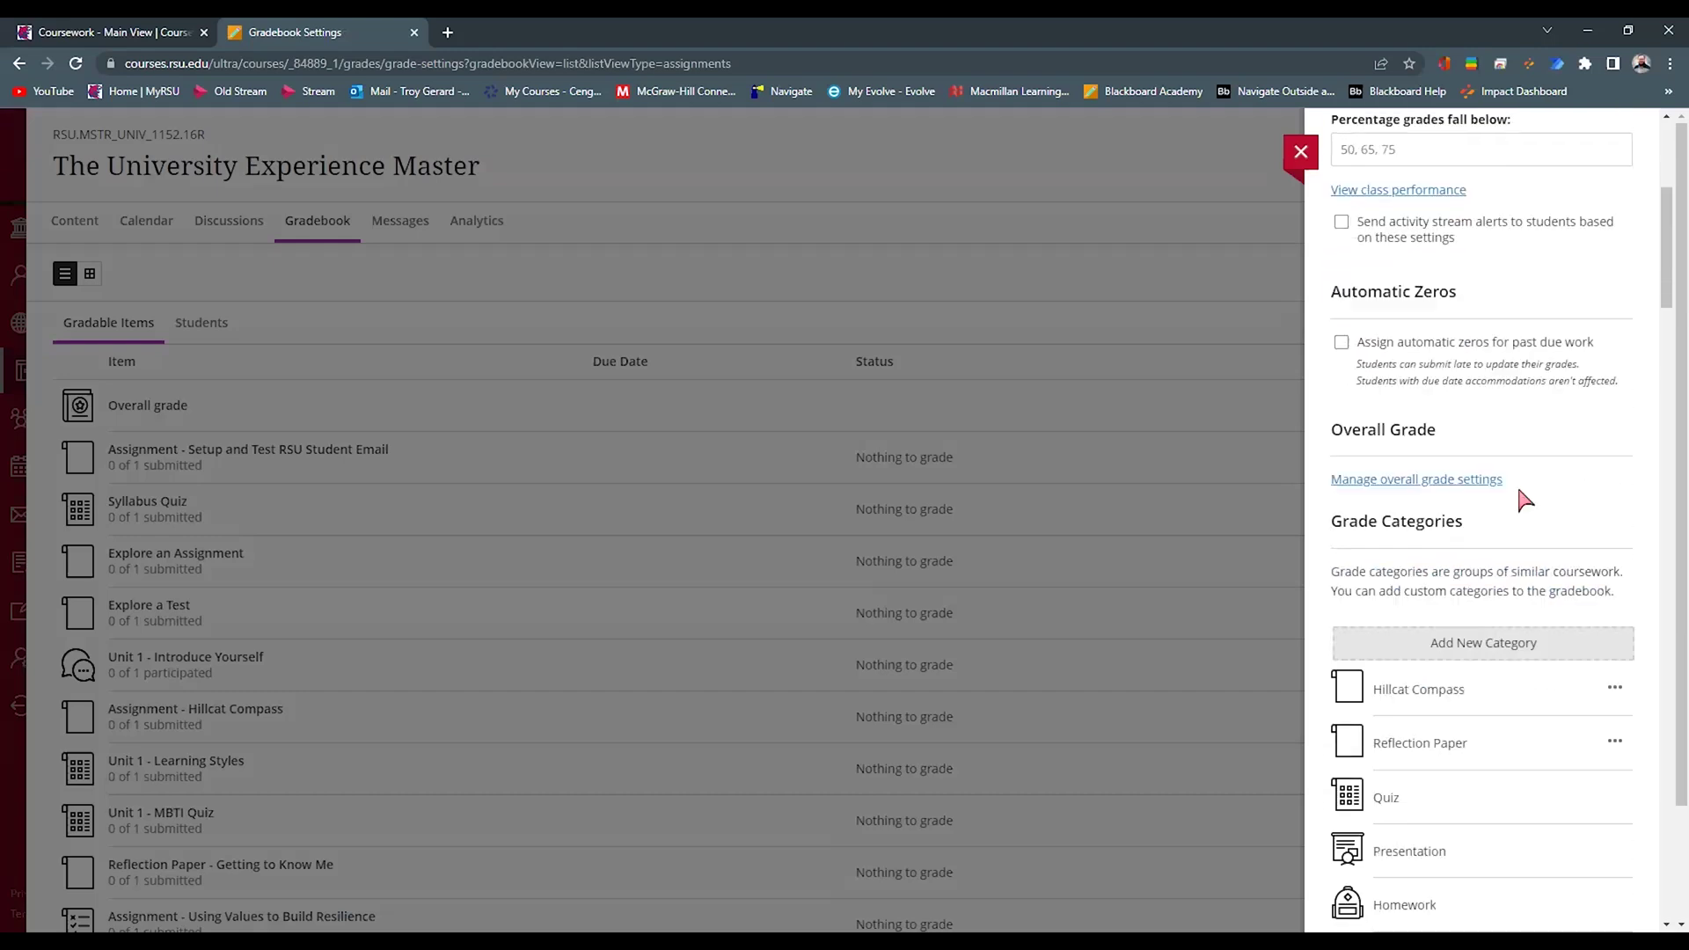
{"action": "scroll", "coordinate": [1520, 501], "scroll_direction": "down", "scroll_amount": 1}
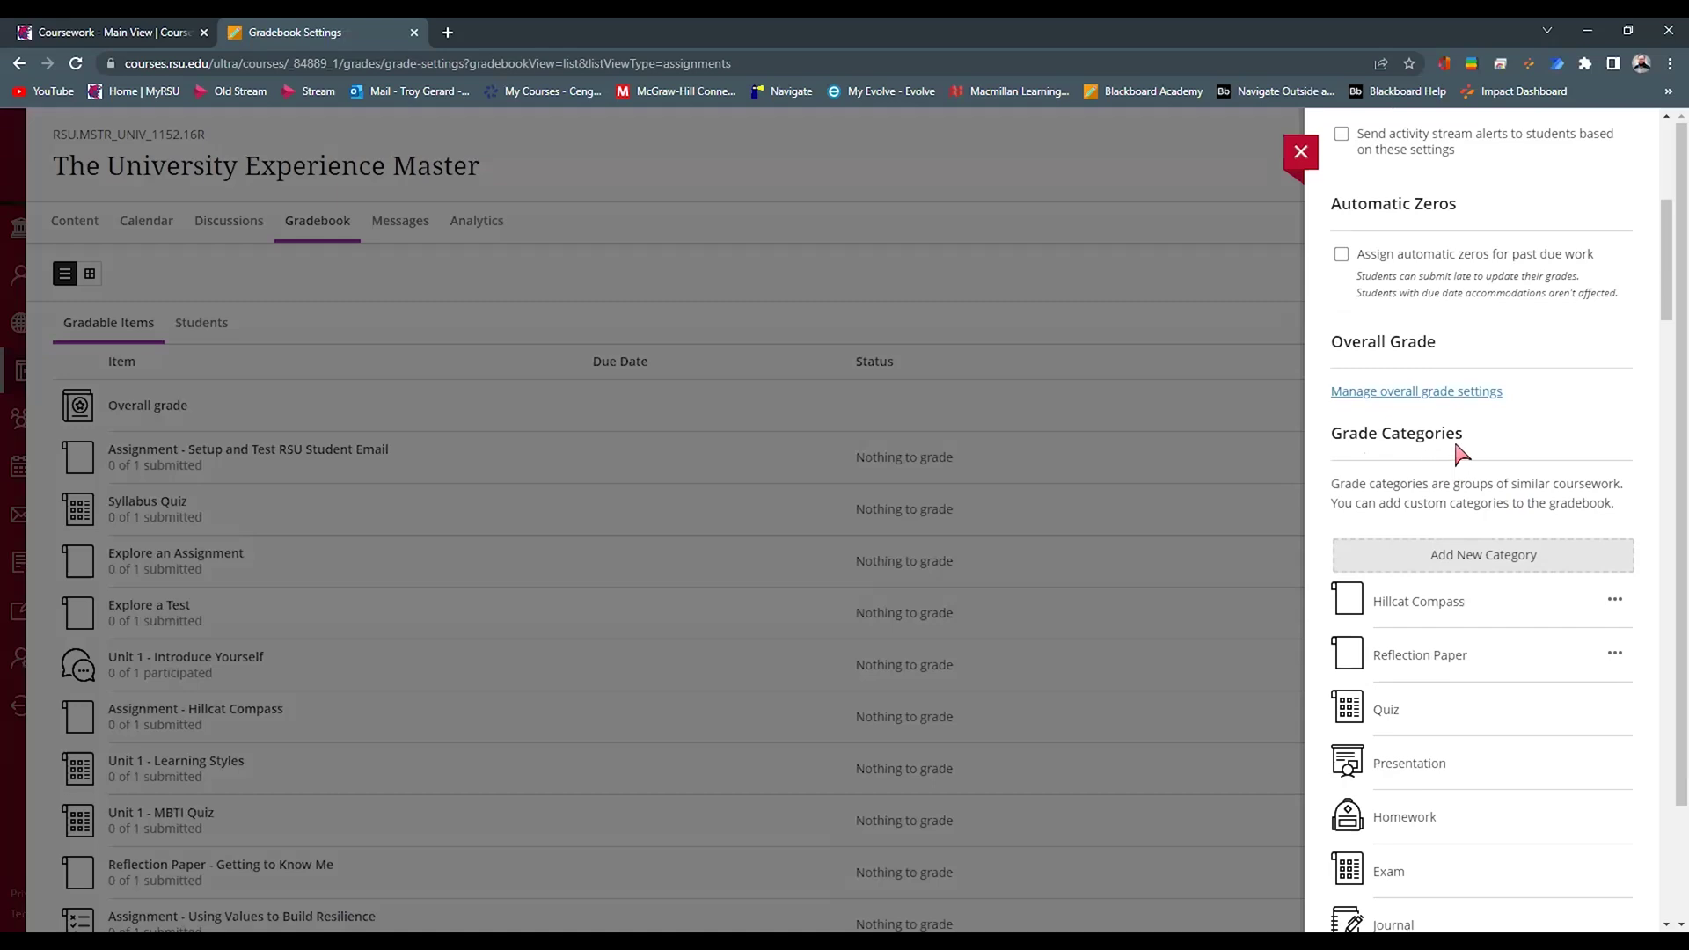
{"action": "scroll", "coordinate": [1461, 454], "scroll_direction": "down", "scroll_amount": 1}
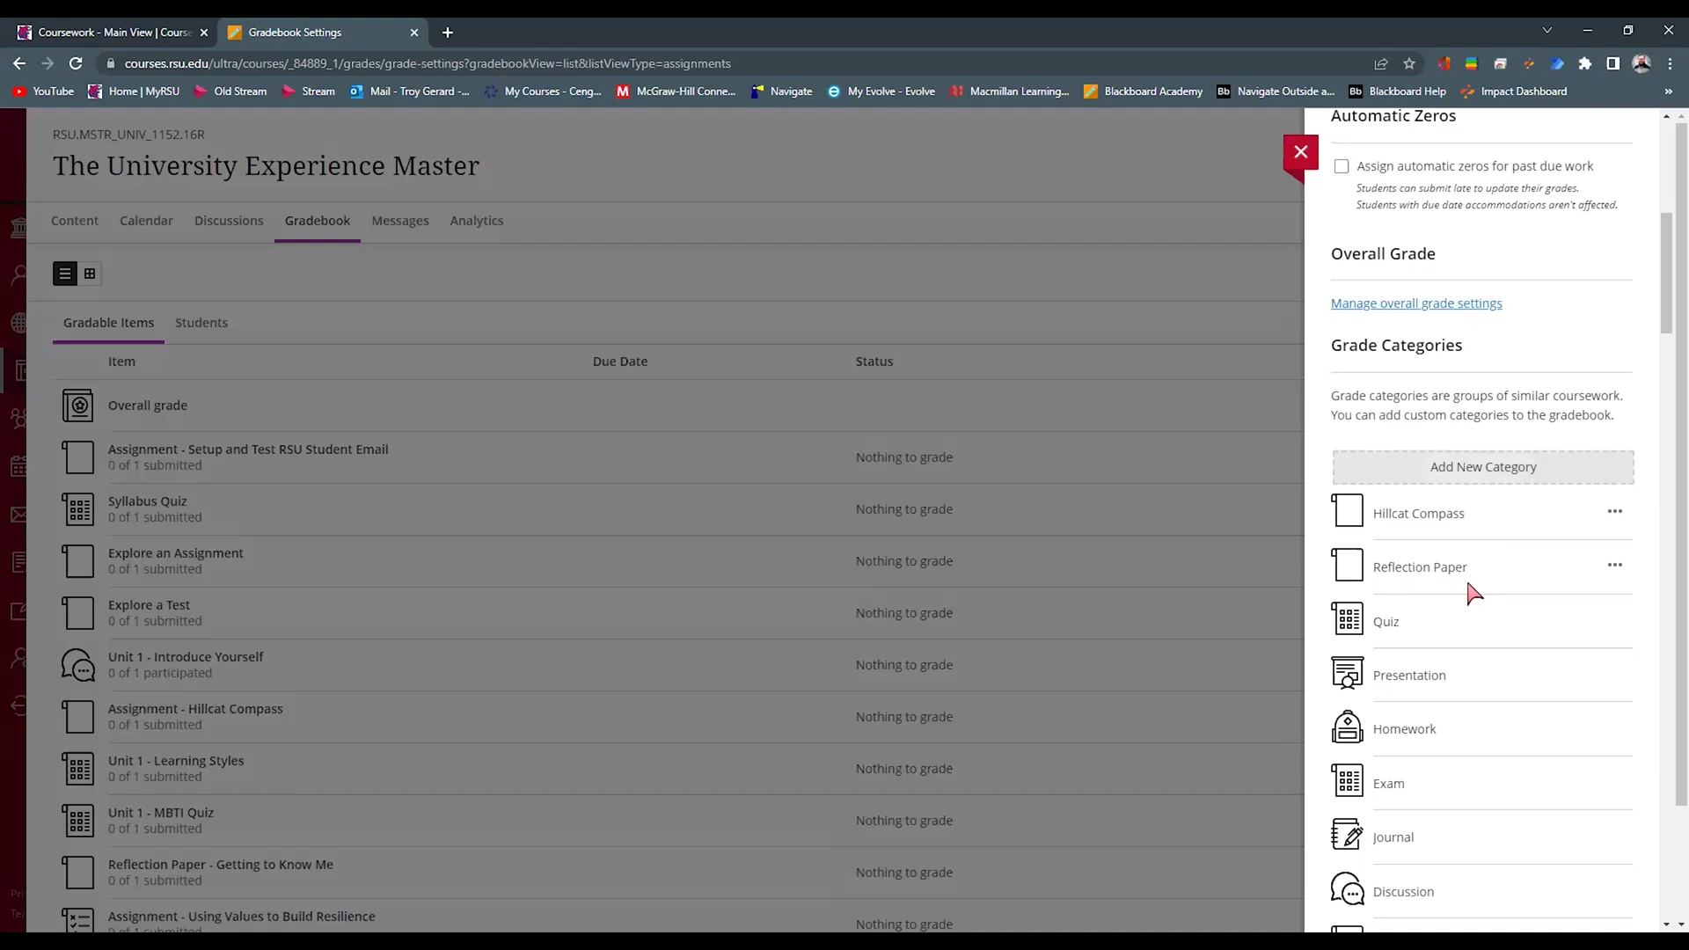
{"action": "scroll", "coordinate": [1470, 588], "scroll_direction": "down", "scroll_amount": 4}
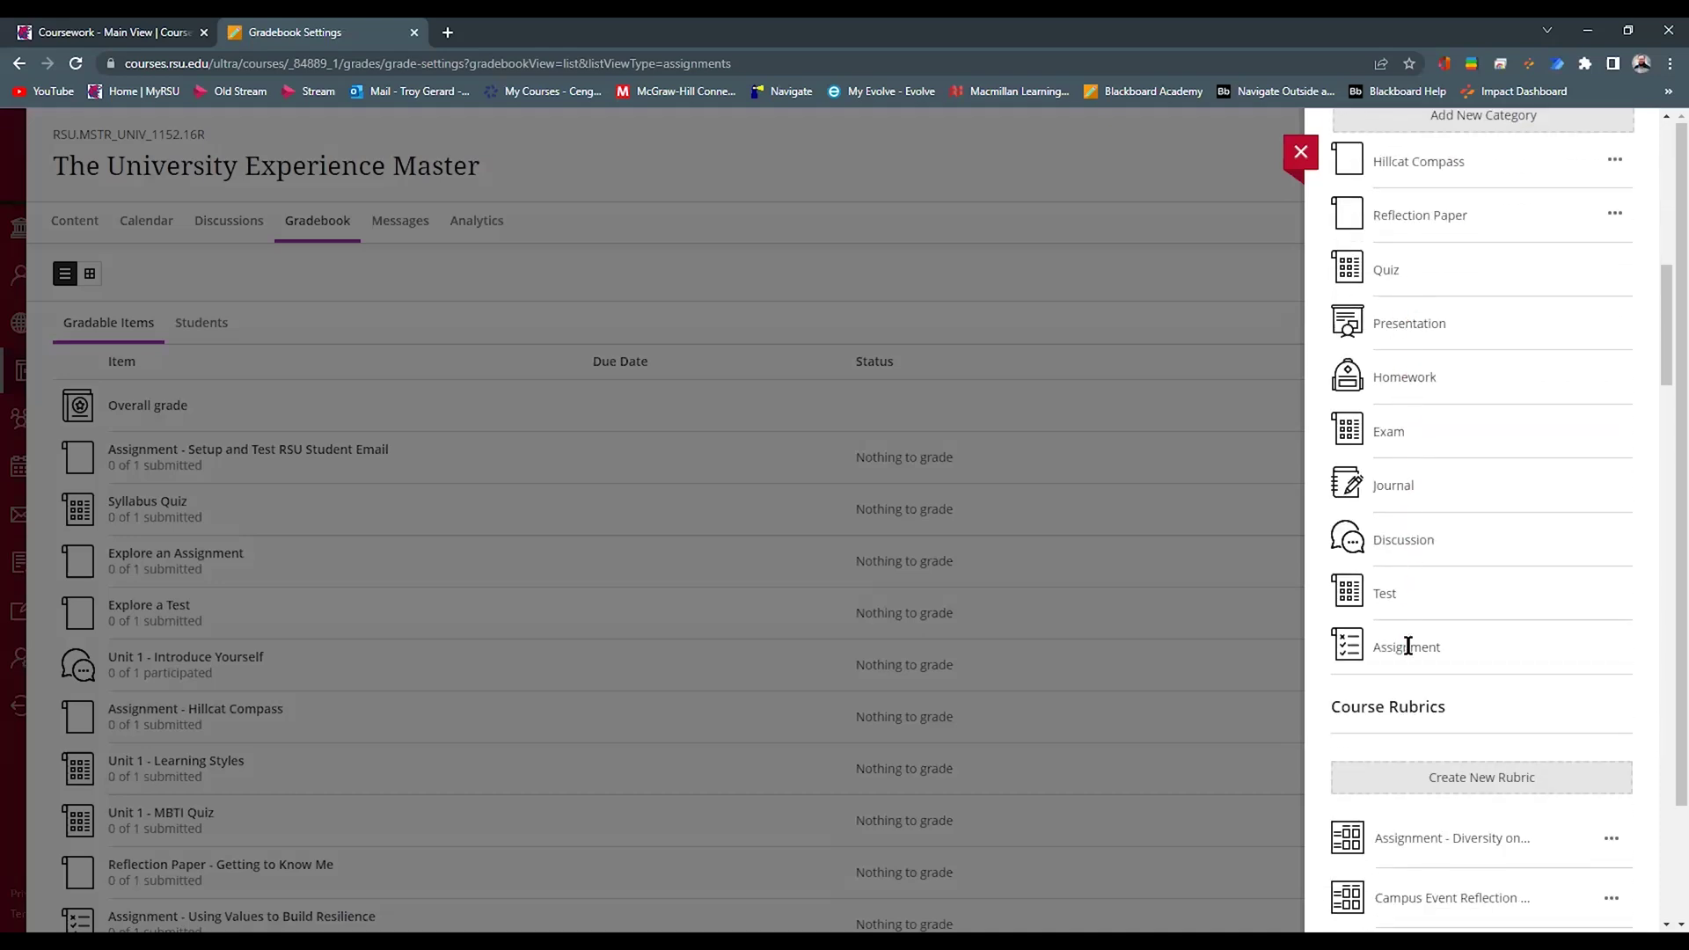
{"action": "scroll", "coordinate": [1425, 686], "scroll_direction": "down", "scroll_amount": 4}
{"action": "scroll", "coordinate": [1455, 860], "scroll_direction": "down", "scroll_amount": 2}
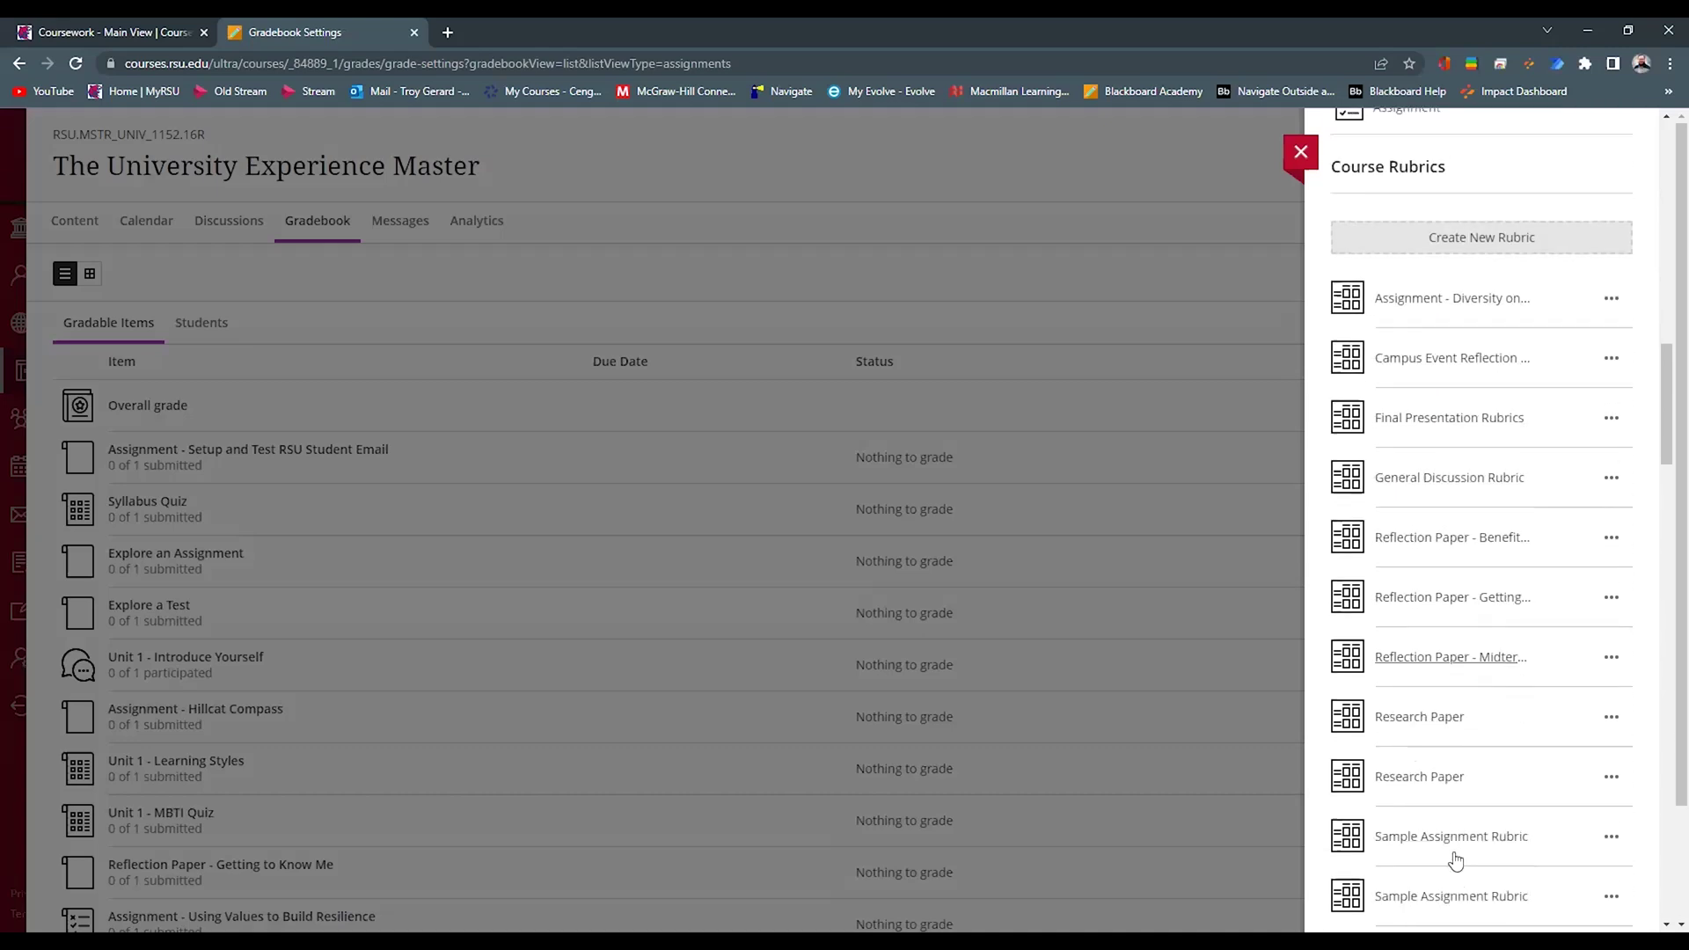
{"action": "scroll", "coordinate": [1456, 853], "scroll_direction": "up", "scroll_amount": 6}
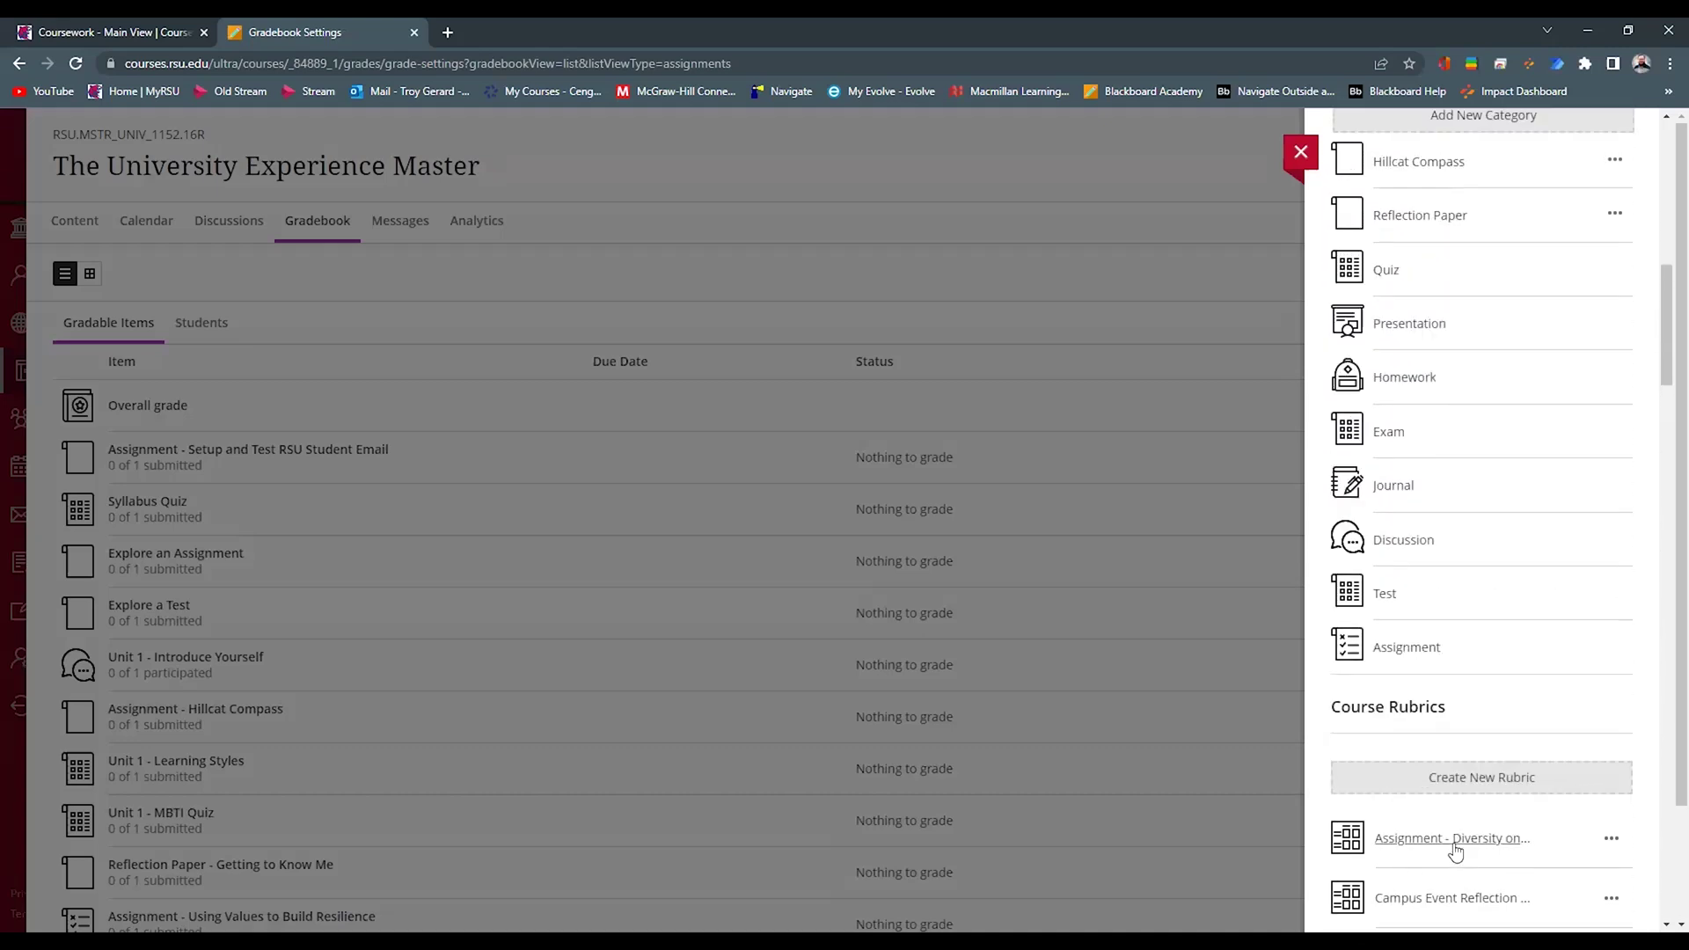
{"action": "scroll", "coordinate": [1460, 827], "scroll_direction": "up", "scroll_amount": 8}
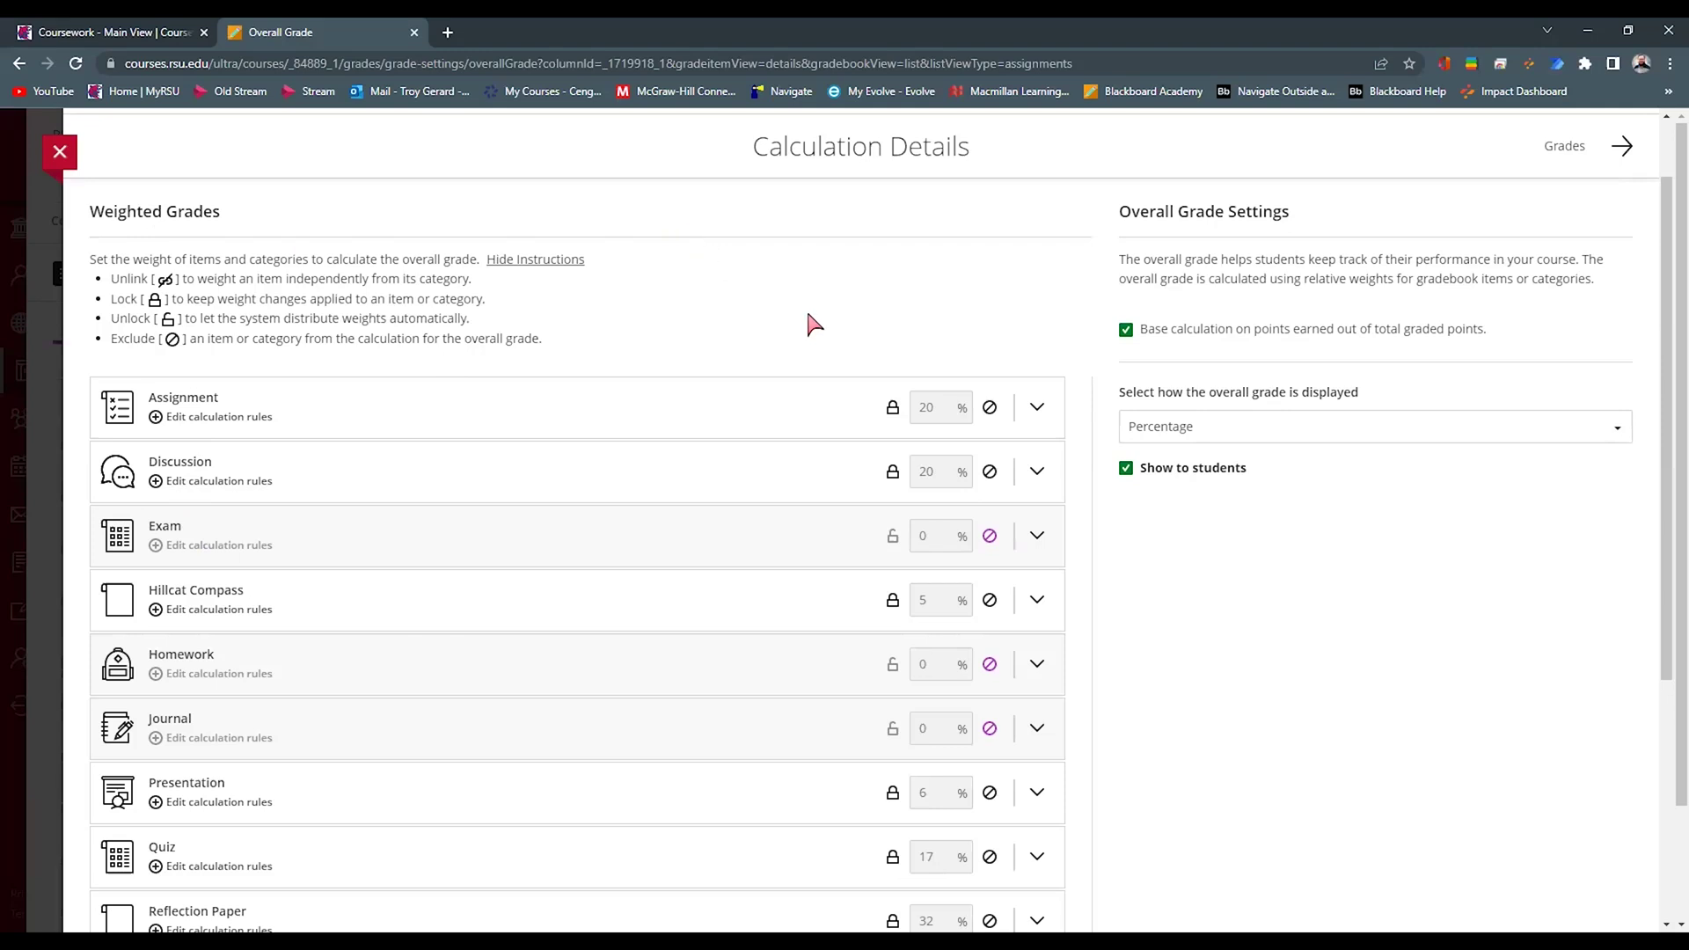
Check that the weighted categories, including Quiz at 17%, total 100%.
{"action": "scroll", "coordinate": [558, 441], "scroll_direction": "down", "scroll_amount": 3}
{"action": "scroll", "coordinate": [686, 419], "scroll_direction": "down", "scroll_amount": 1}
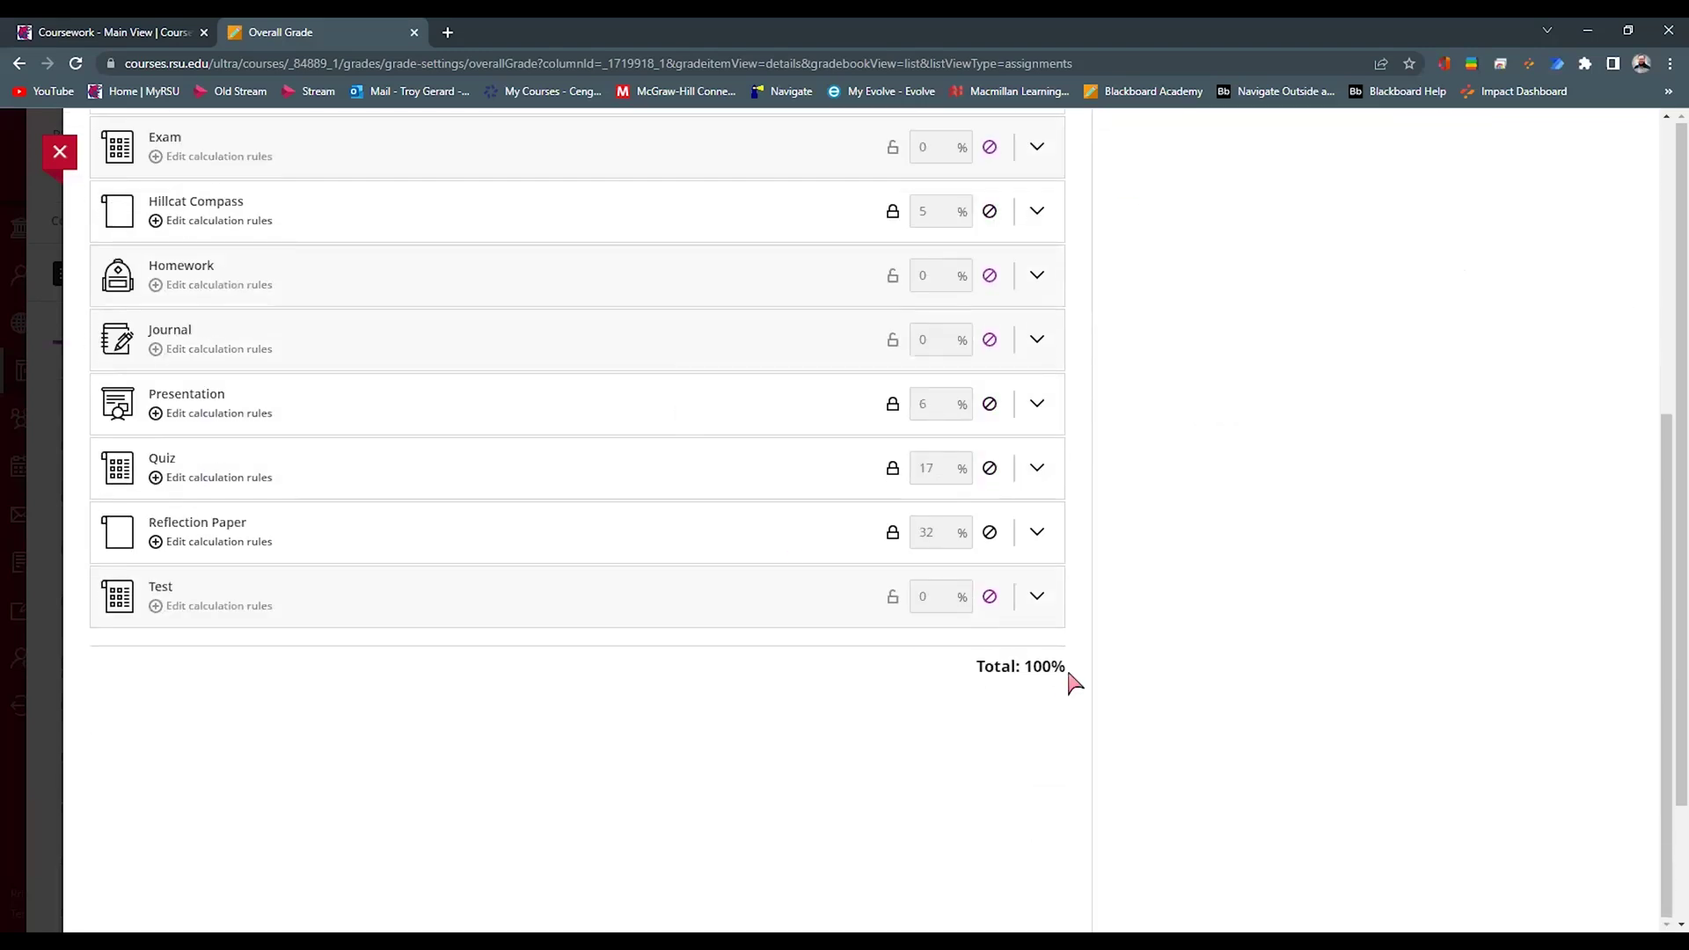
{"action": "left_click_drag", "start_coordinate": [1071, 676], "coordinate": [968, 678]}
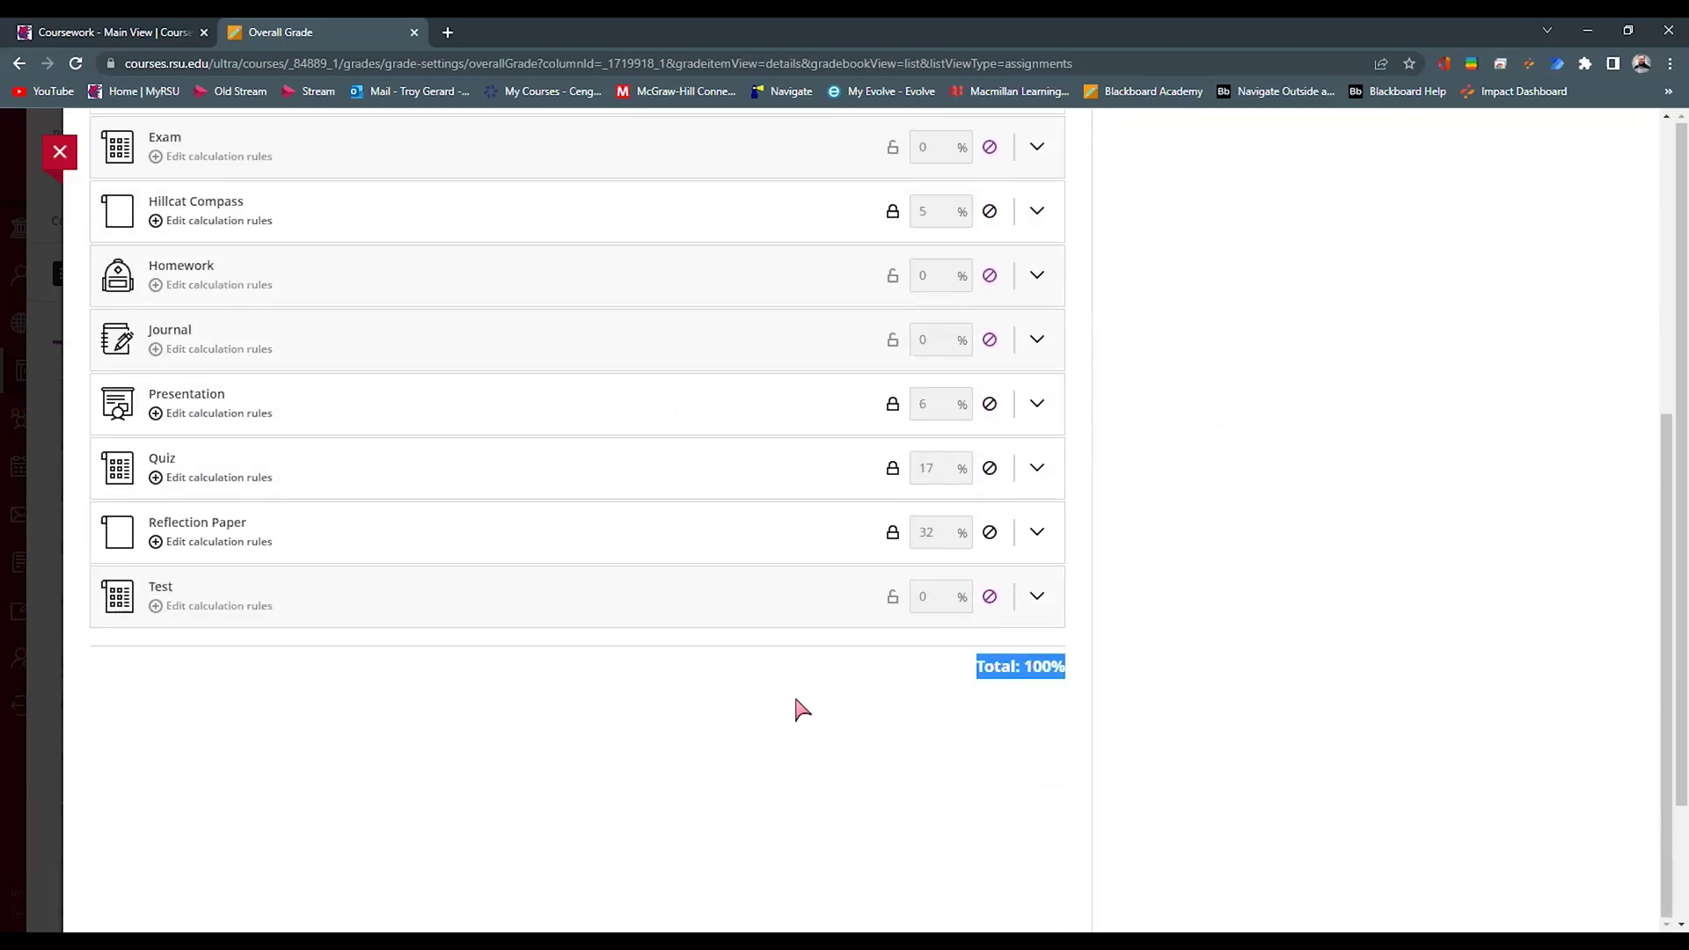
{"action": "scroll", "coordinate": [803, 709], "scroll_direction": "up", "scroll_amount": 5}
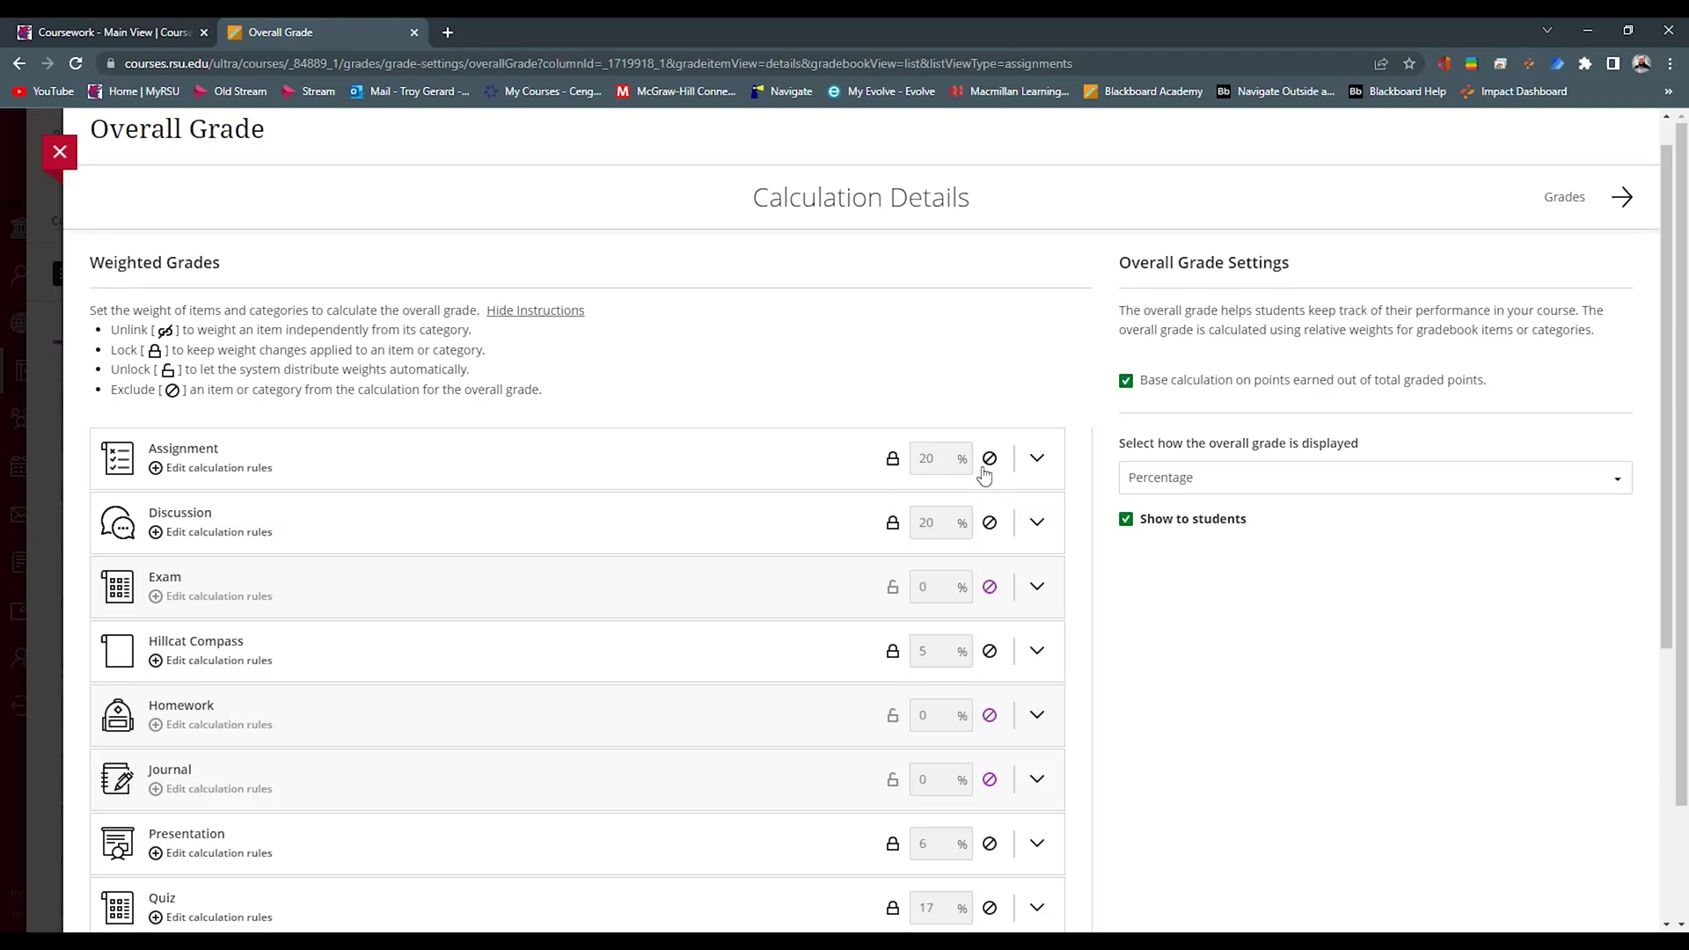
Expand the Assignment category to view its individual assignments, then collapse it again.
{"action": "left_click", "coordinate": [1038, 464]}
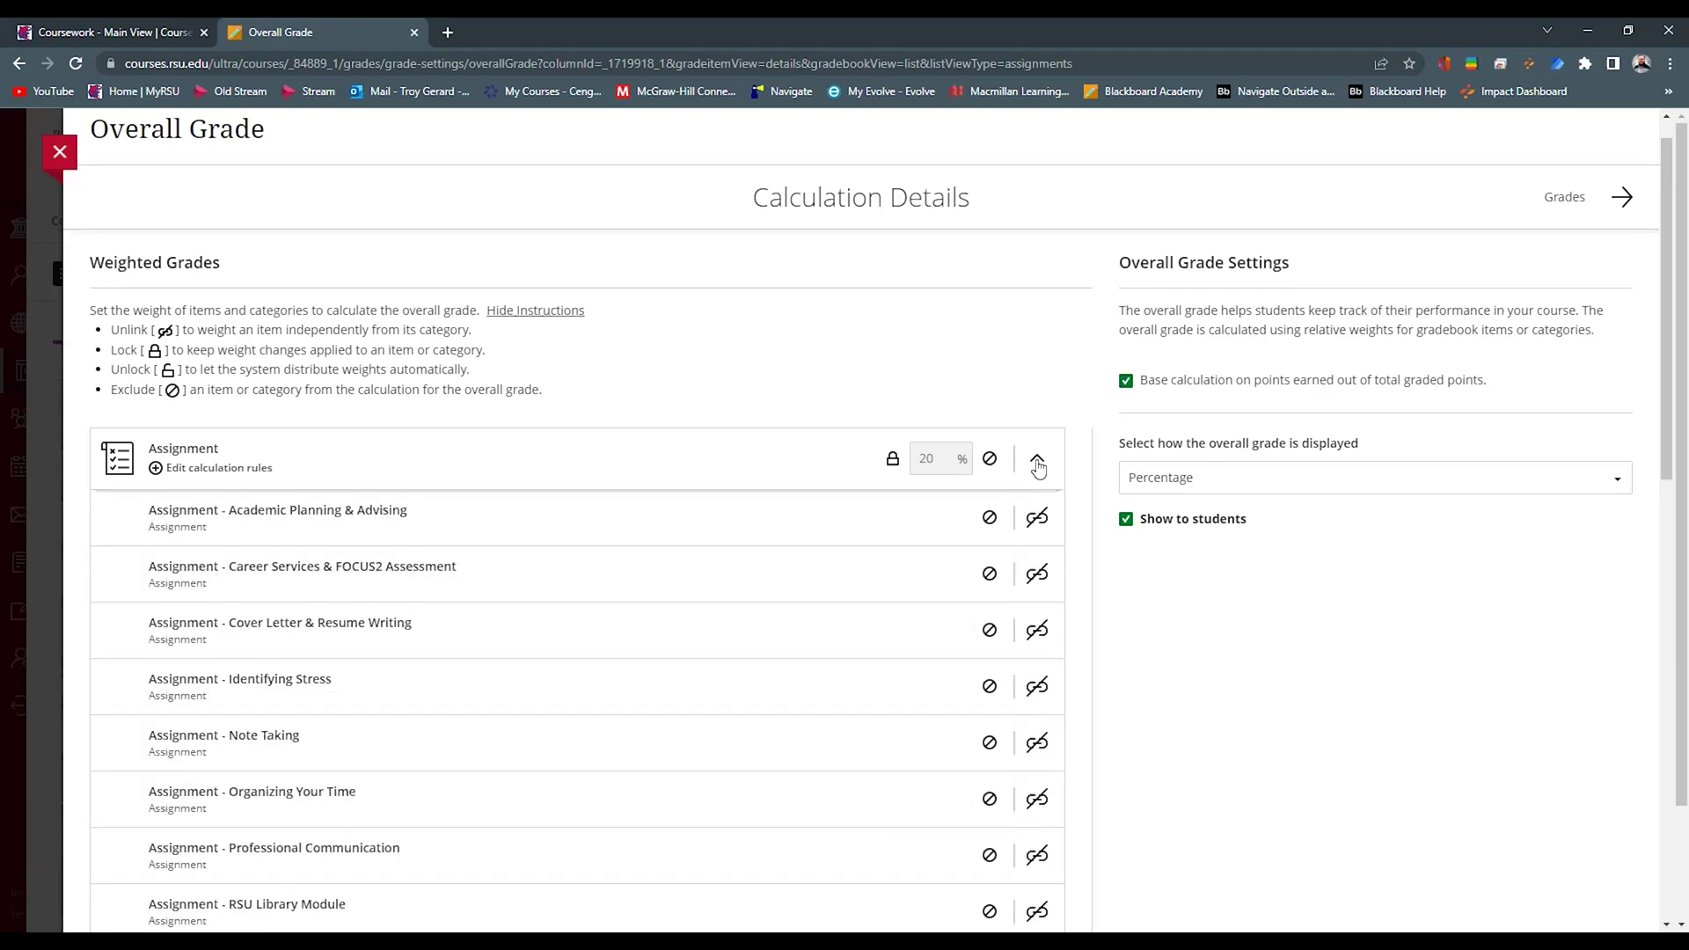
{"action": "scroll", "coordinate": [547, 464], "scroll_direction": "down", "scroll_amount": 1}
{"action": "scroll", "coordinate": [434, 464], "scroll_direction": "down", "scroll_amount": 3}
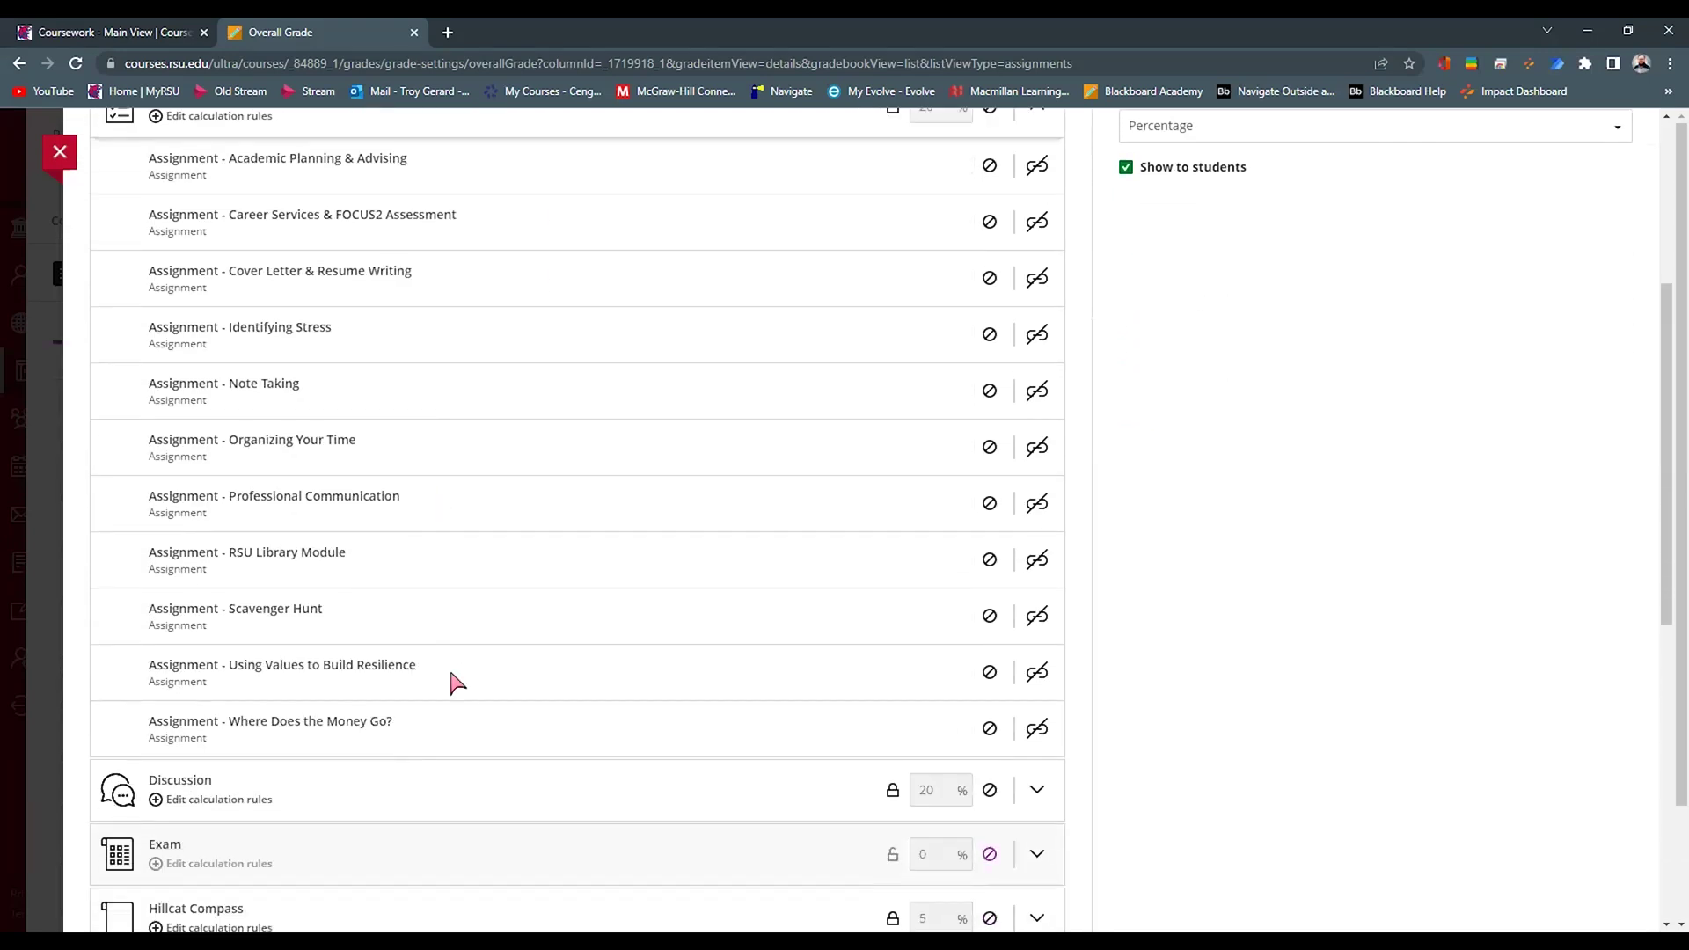
{"action": "scroll", "coordinate": [909, 660], "scroll_direction": "up", "scroll_amount": 2}
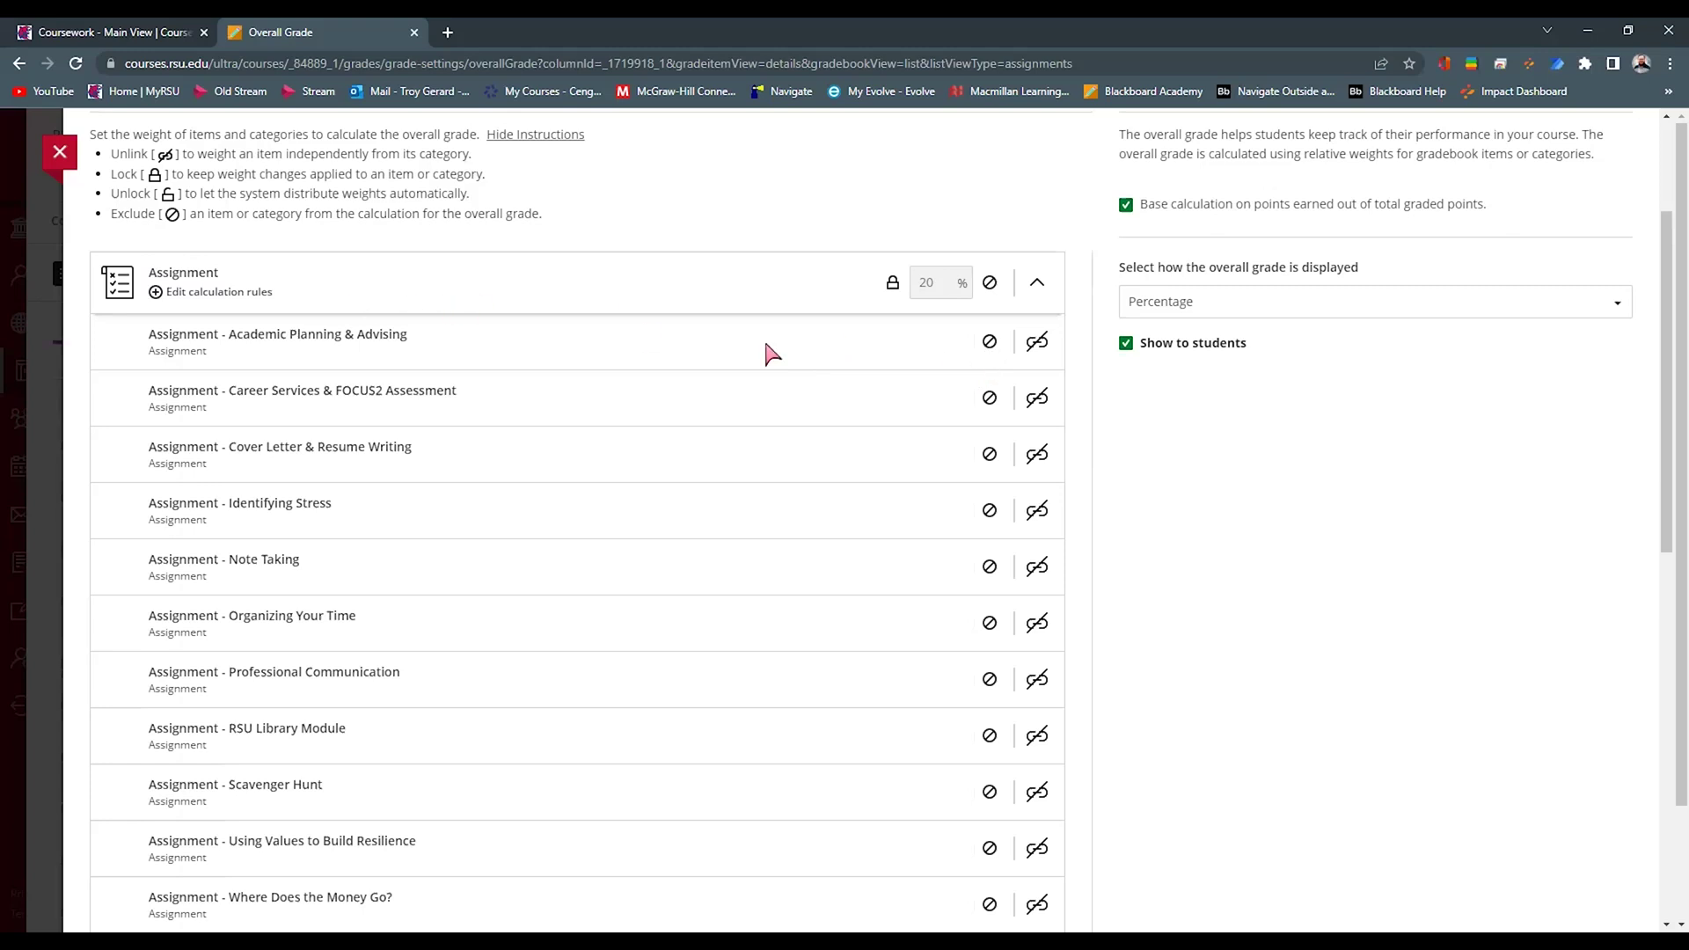
{"action": "scroll", "coordinate": [991, 343], "scroll_direction": "up", "scroll_amount": 1}
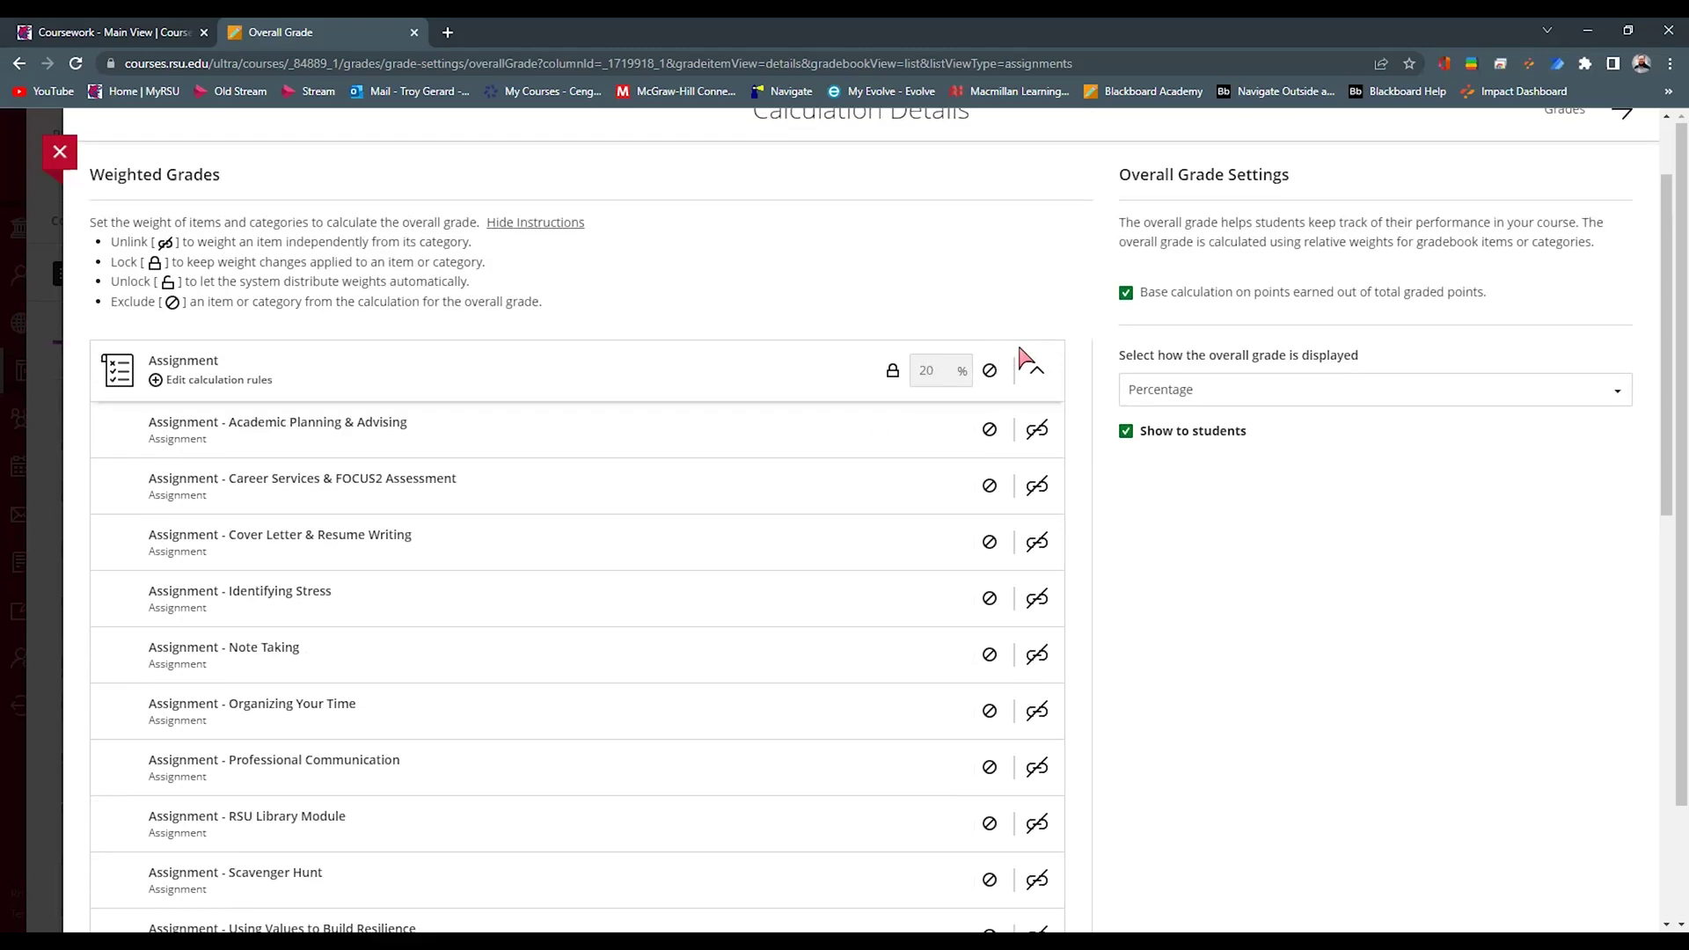
{"action": "left_click", "coordinate": [1031, 367]}
{"action": "scroll", "coordinate": [906, 370], "scroll_direction": "down", "scroll_amount": 4}
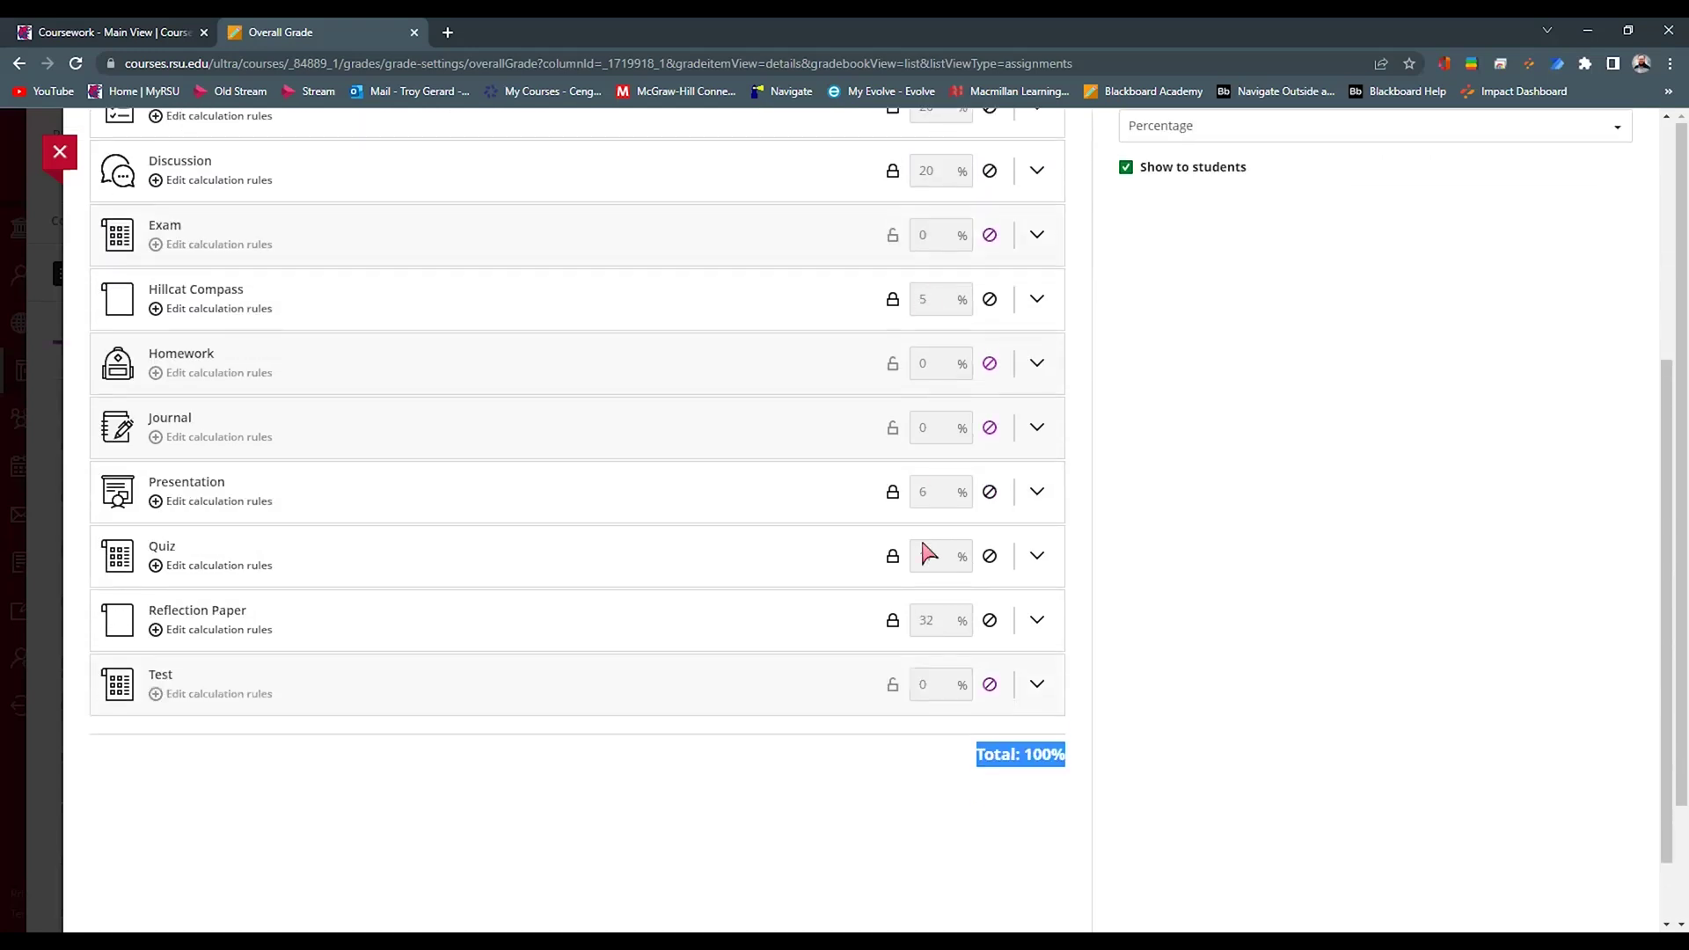
{"action": "left_click", "coordinate": [948, 695]}
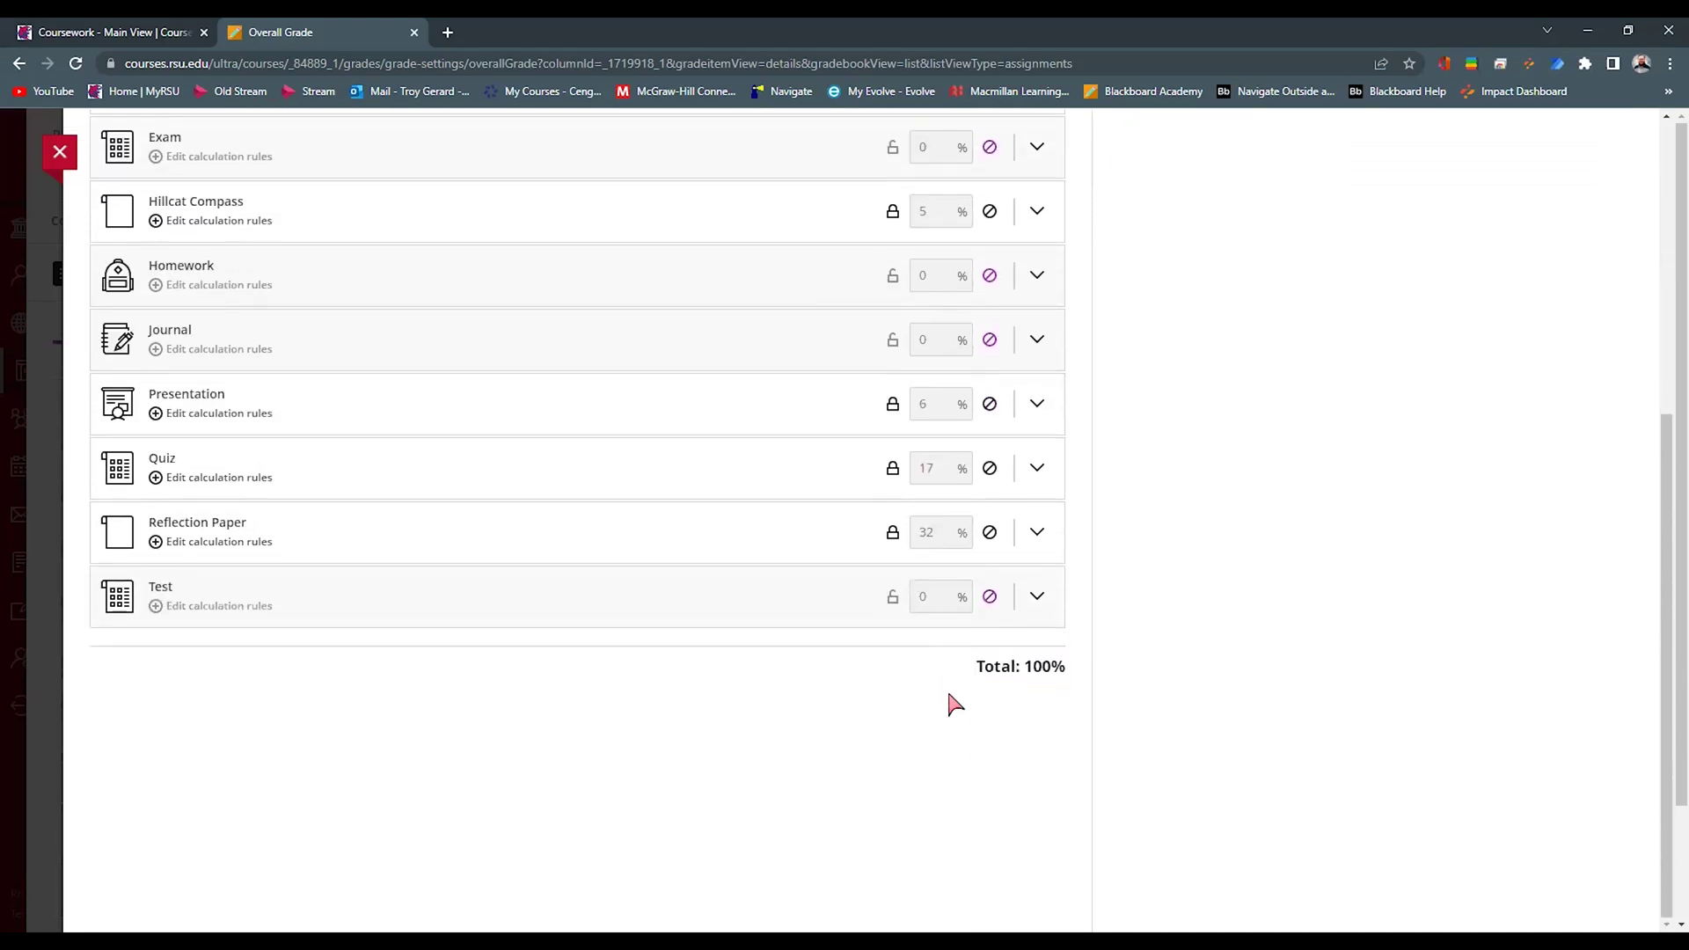
{"action": "scroll", "coordinate": [953, 683], "scroll_direction": "up", "scroll_amount": 2}
{"action": "scroll", "coordinate": [955, 682], "scroll_direction": "up", "scroll_amount": 2}
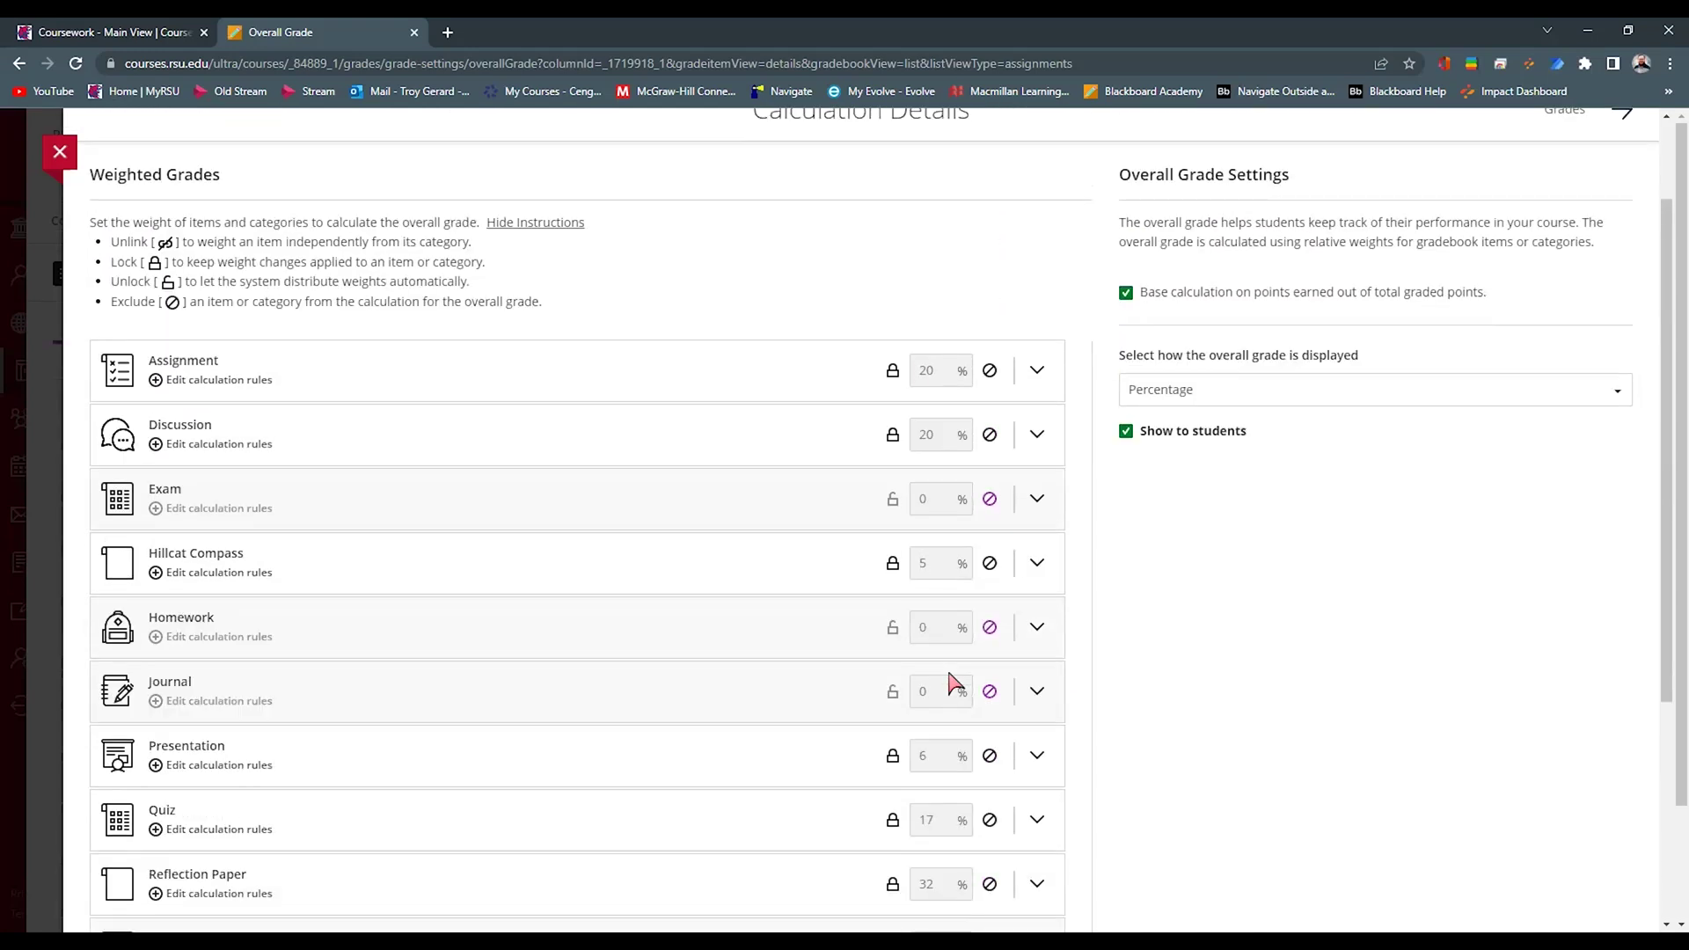
{"action": "scroll", "coordinate": [1124, 610], "scroll_direction": "up", "scroll_amount": 1}
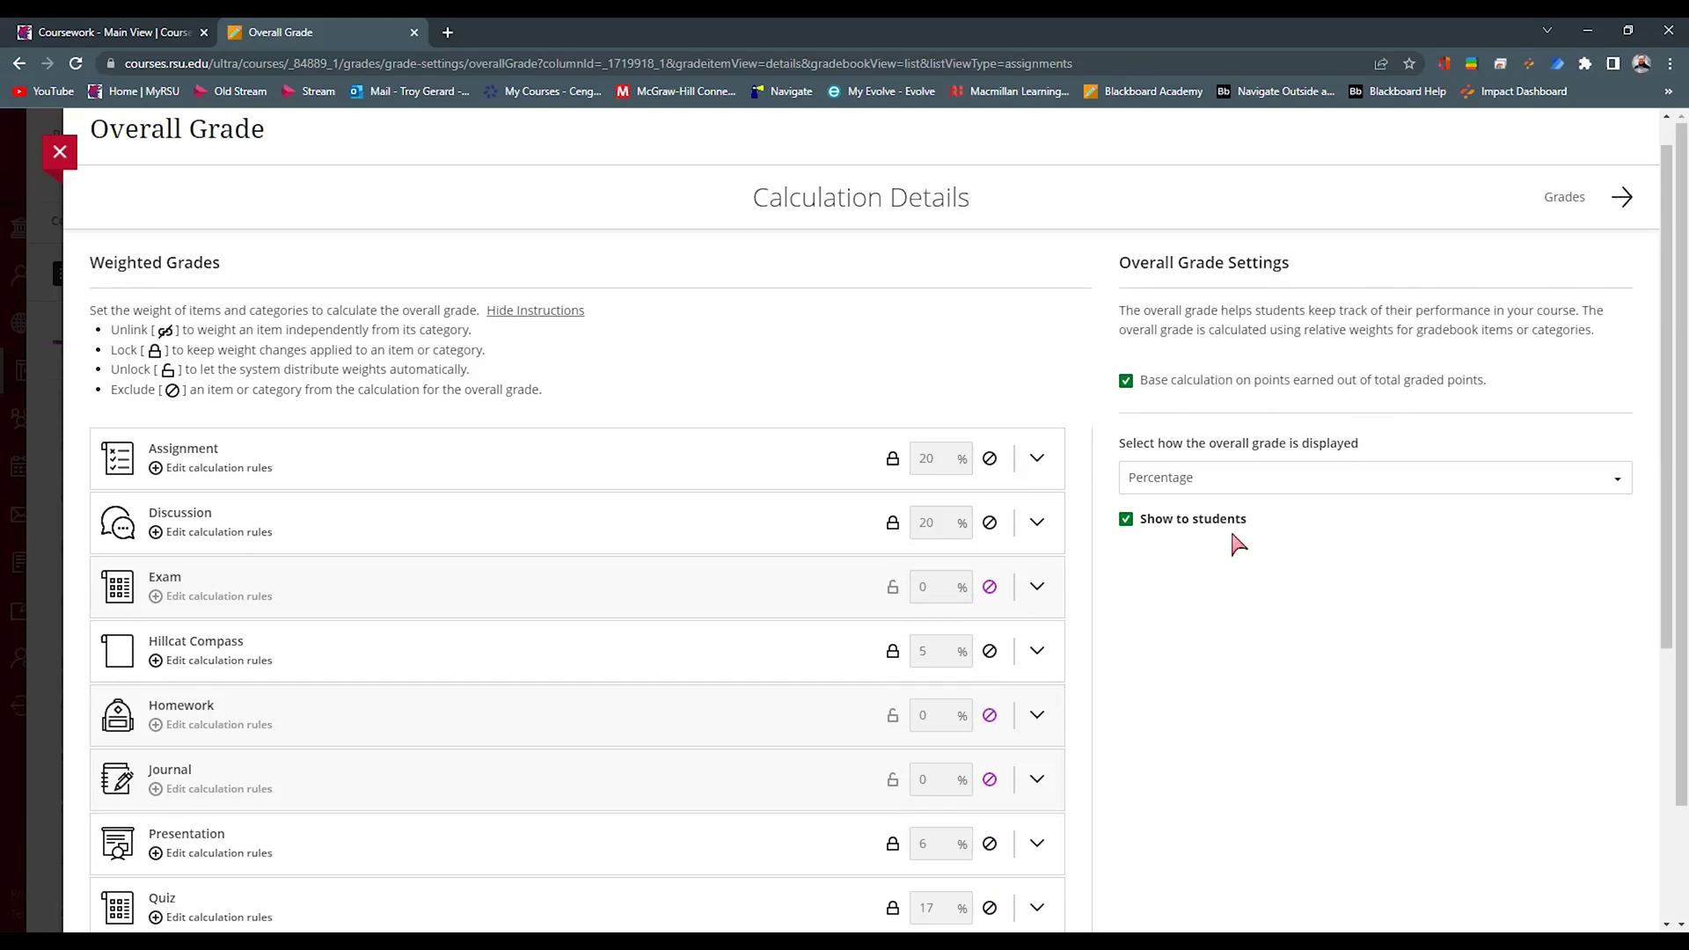
{"action": "left_click", "coordinate": [1236, 488]}
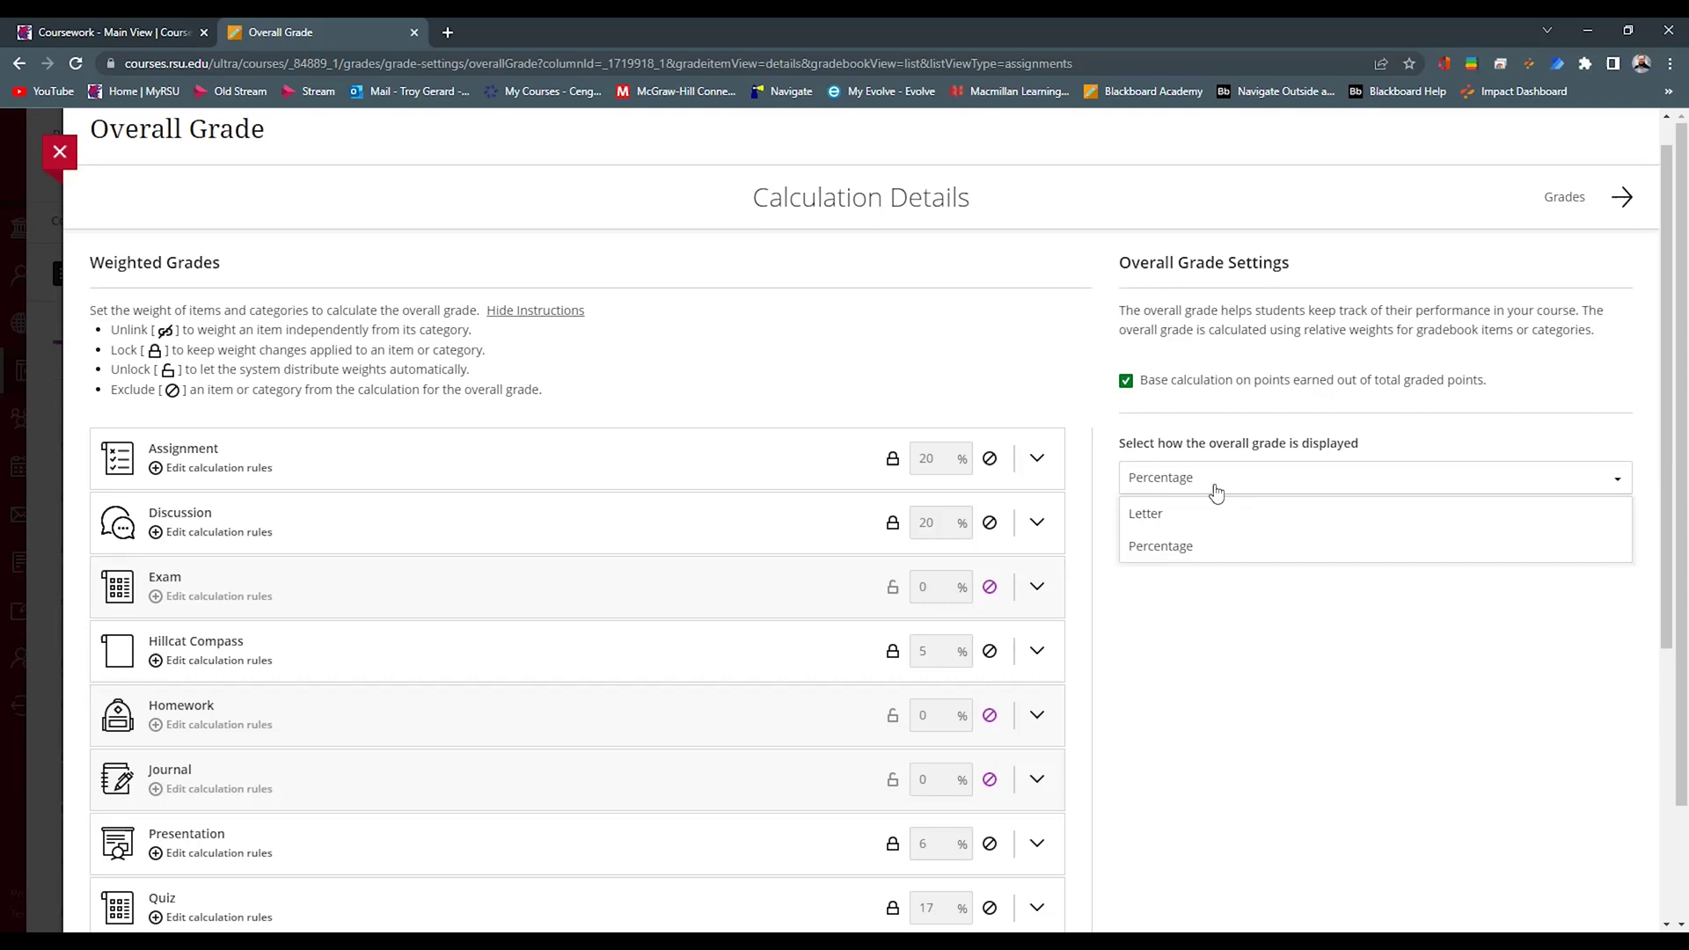
{"action": "left_click", "coordinate": [1189, 547]}
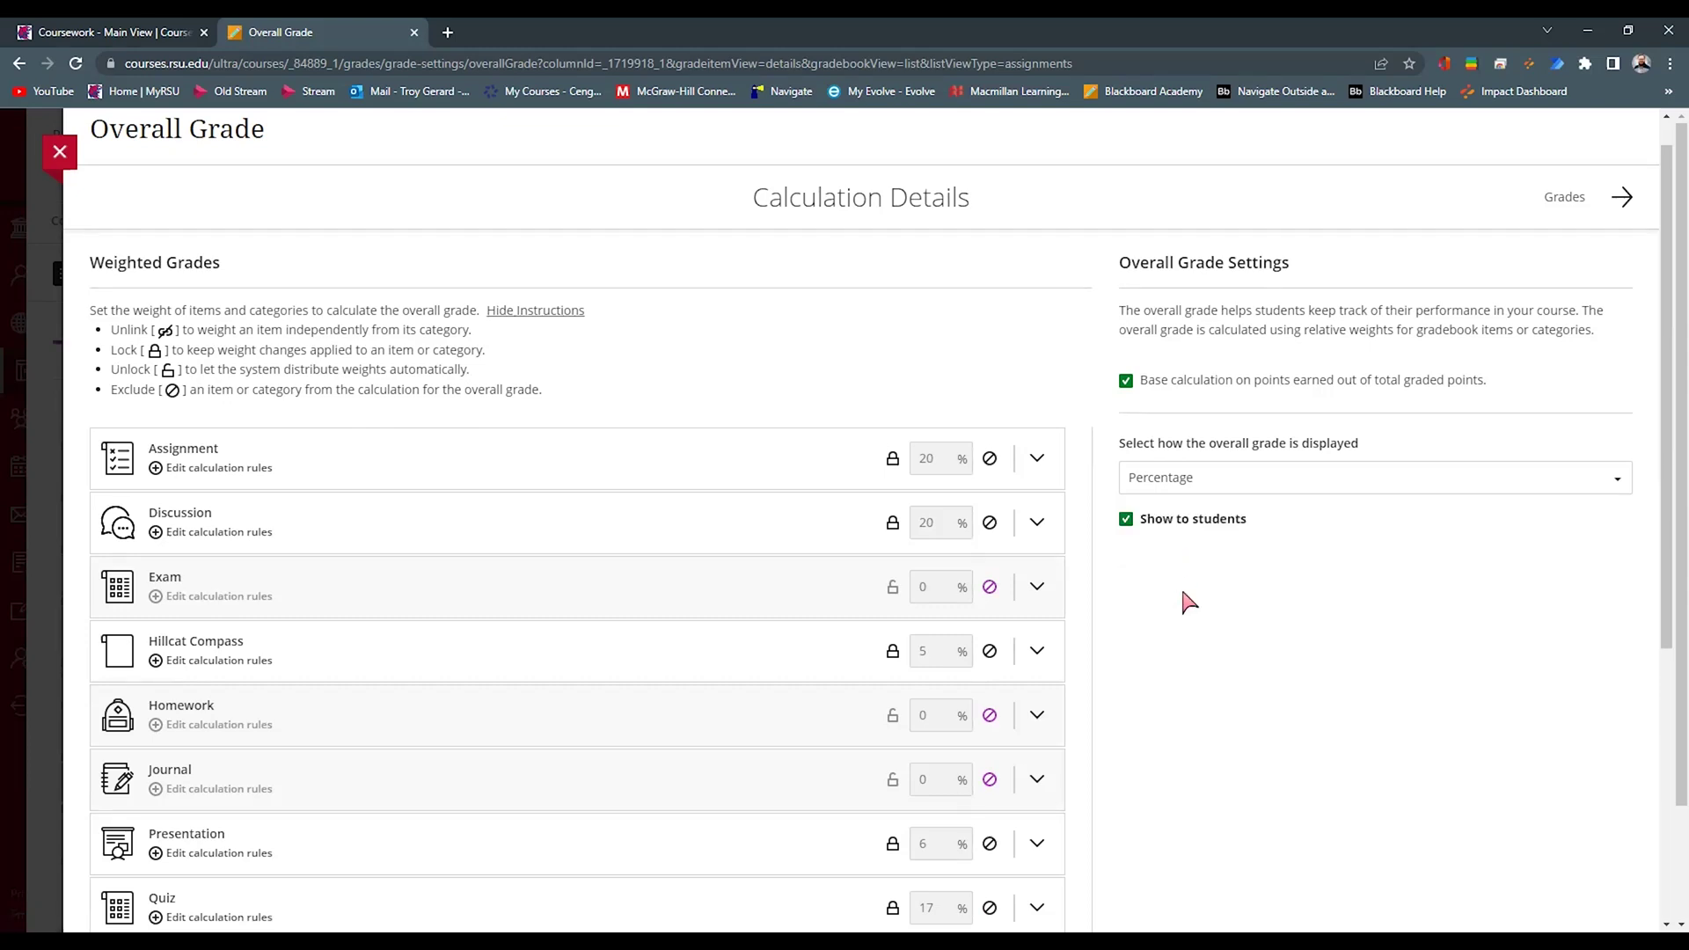